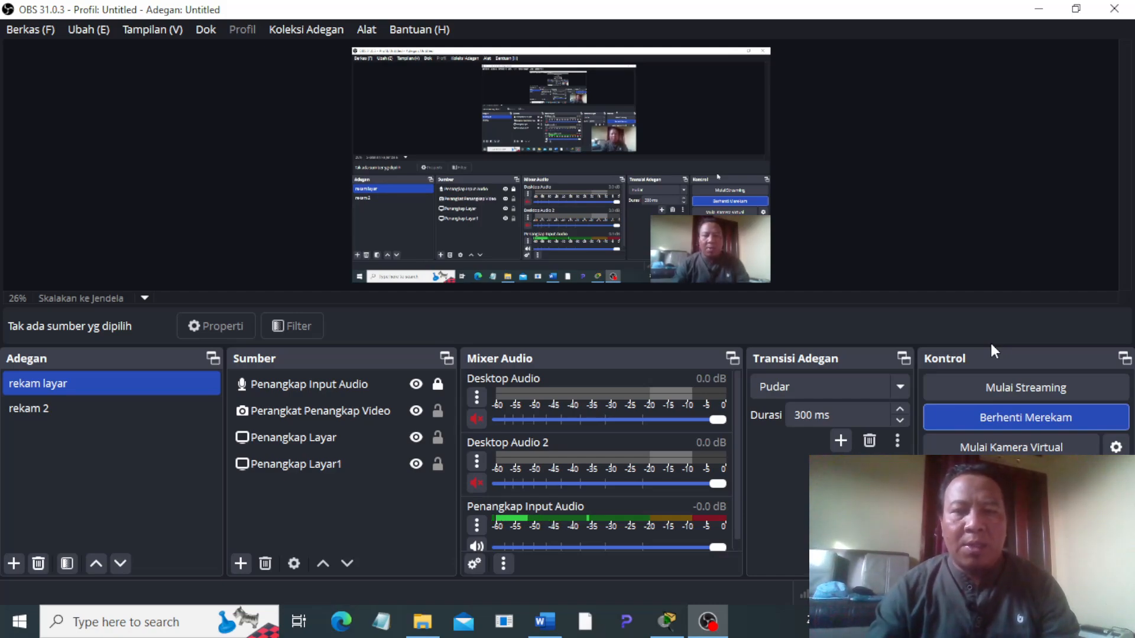
Step: Switch to Word and read the first task in JARINGAN KOMPUTER TUGAS 3.docx about networking four computers with one switch
{"action": "left_click", "coordinate": [544, 621]}
{"action": "scroll", "coordinate": [859, 368], "scroll_direction": "down", "scroll_amount": 4, "text": "ctrl"}
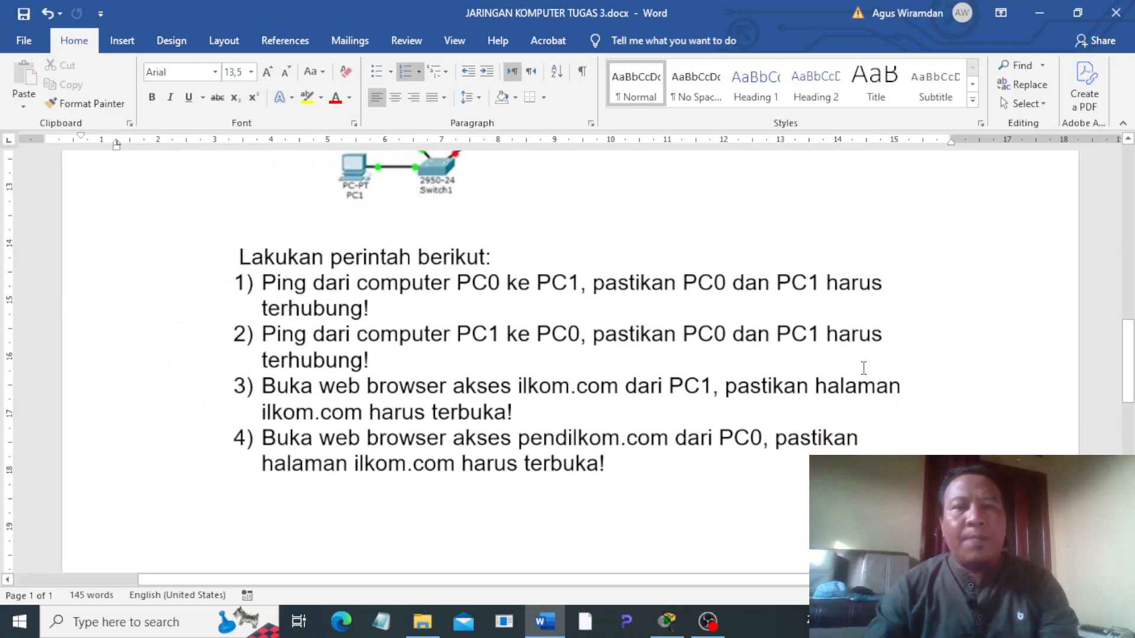
{"action": "scroll", "coordinate": [369, 271], "scroll_direction": "up", "scroll_amount": 10}
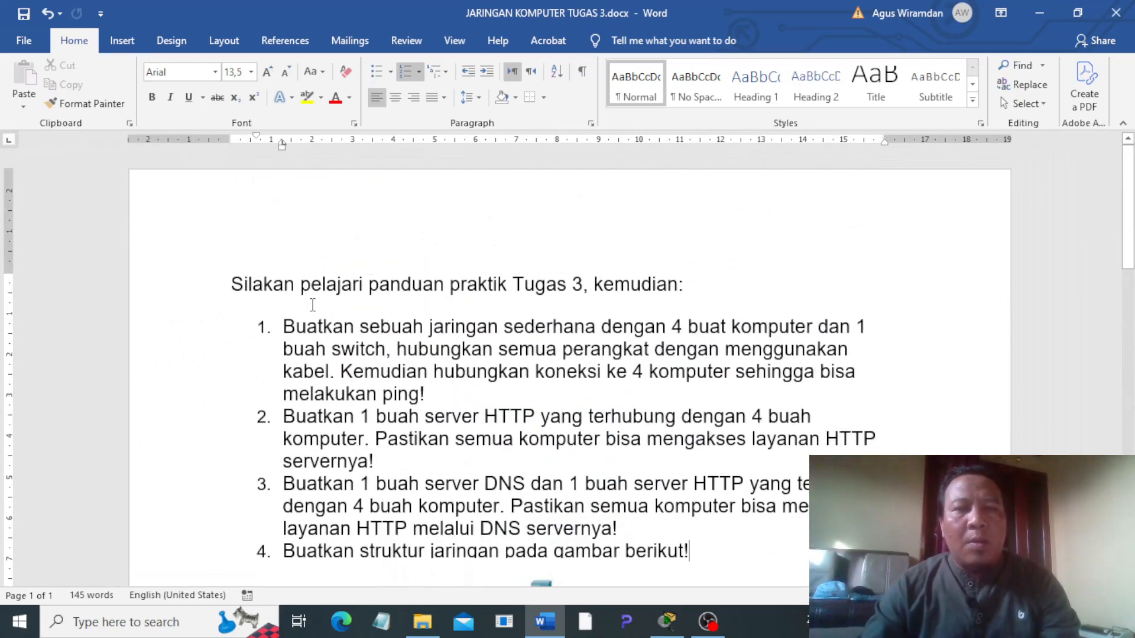
{"action": "left_click_drag", "start_coordinate": [290, 324], "coordinate": [753, 347]}
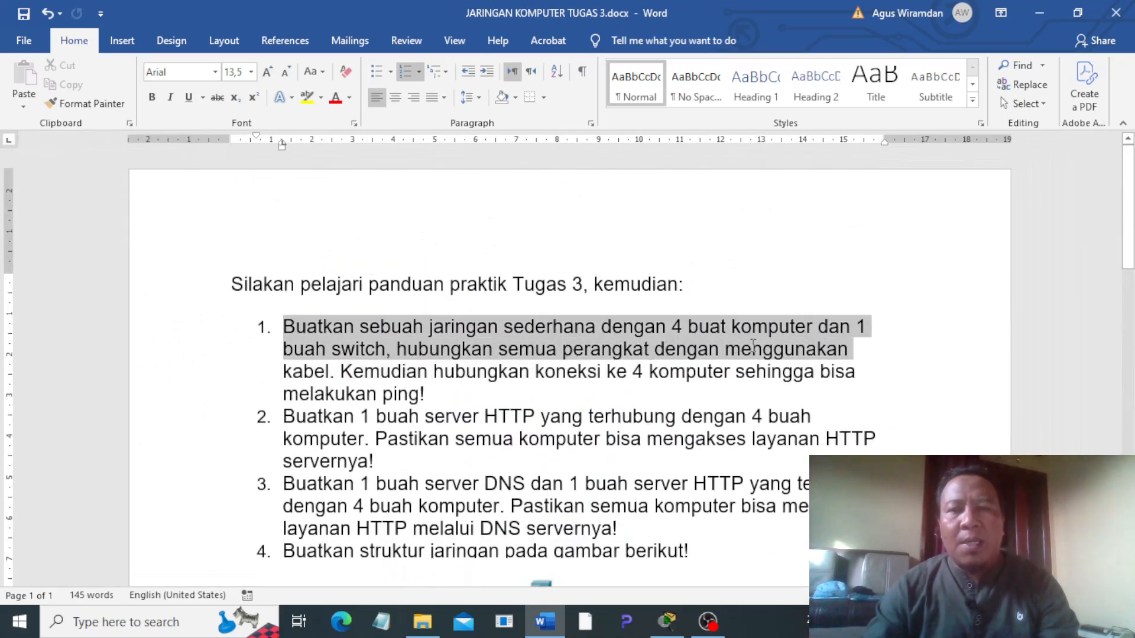
{"action": "left_click_drag", "start_coordinate": [844, 344], "coordinate": [435, 397]}
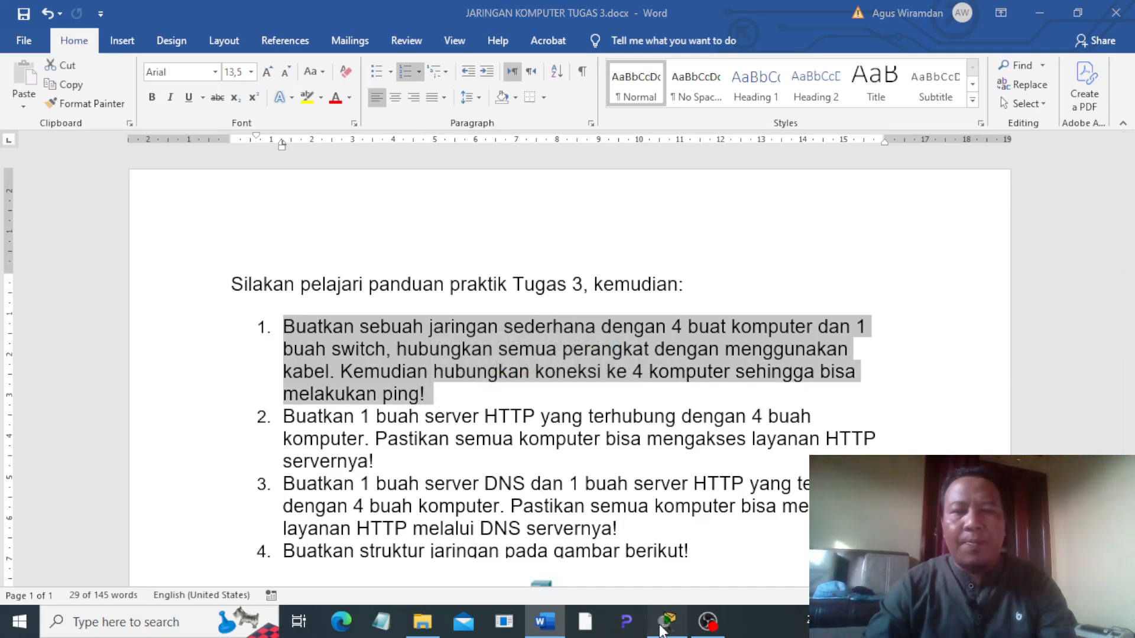
Step: Switch to Cisco Packet Tracer and place four PCs side by side in the empty logical workspace
{"action": "left_click", "coordinate": [667, 621]}
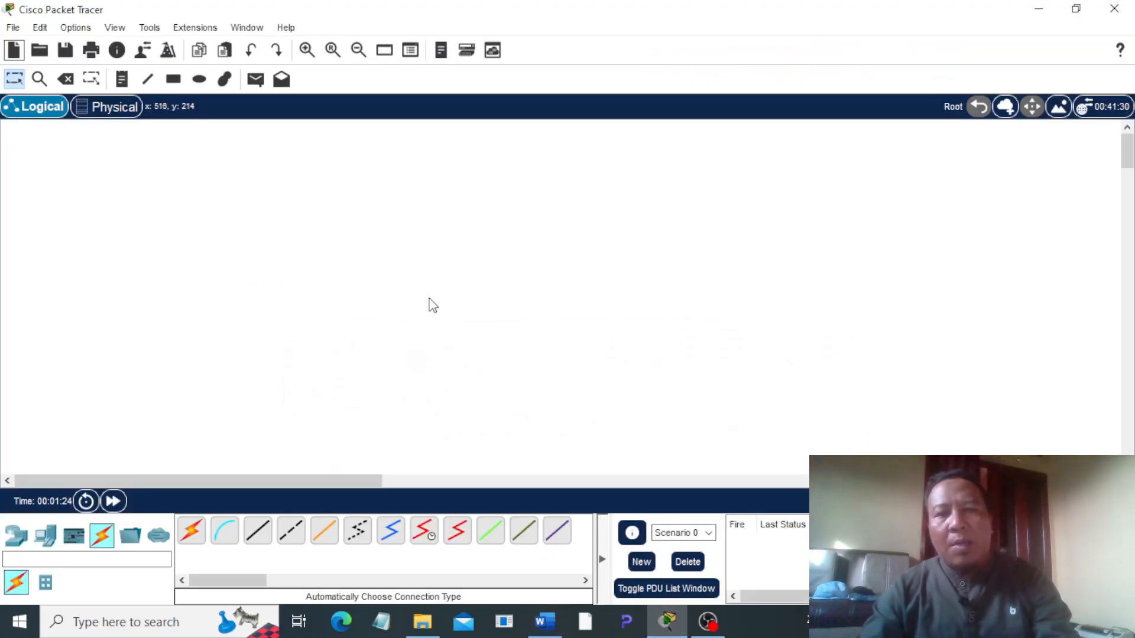
{"action": "left_click", "coordinate": [45, 535]}
{"action": "left_click", "coordinate": [191, 530]}
{"action": "left_click", "coordinate": [290, 307]}
{"action": "left_click", "coordinate": [191, 530]}
{"action": "left_click", "coordinate": [393, 302]}
{"action": "left_click_drag", "start_coordinate": [200, 543], "coordinate": [428, 395]}
{"action": "left_click", "coordinate": [502, 322]}
{"action": "left_click", "coordinate": [191, 530]}
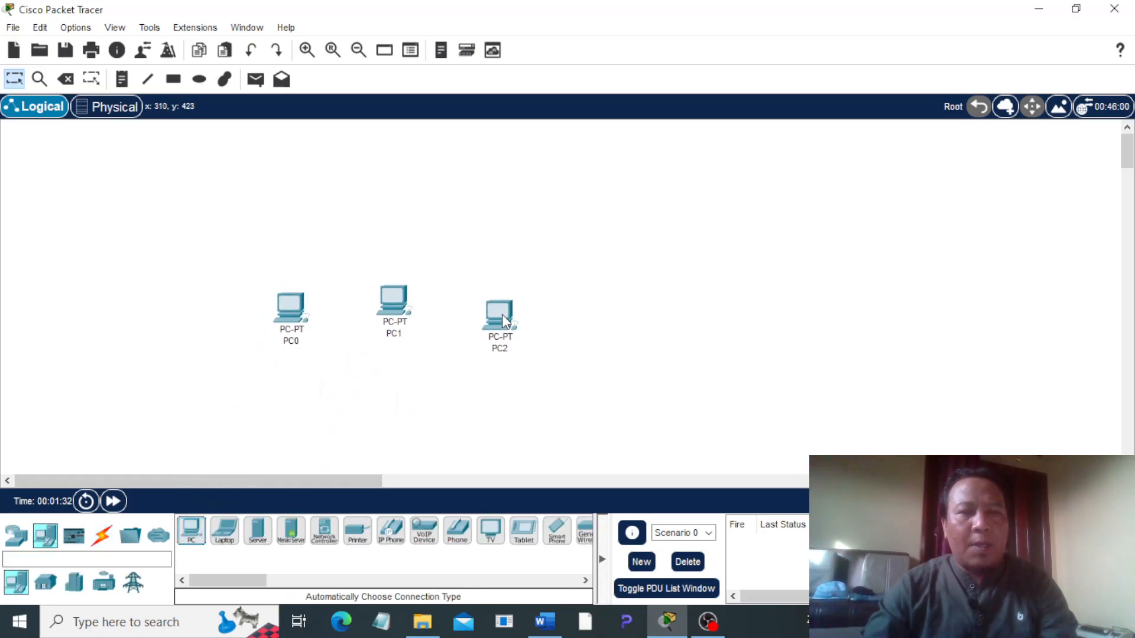
{"action": "left_click", "coordinate": [583, 331]}
Step: Level the four PCs into one even row and place a 2960-24TT switch centrally above them
{"action": "left_click_drag", "start_coordinate": [386, 319], "coordinate": [395, 355]}
{"action": "left_click_drag", "start_coordinate": [499, 313], "coordinate": [501, 338]}
{"action": "left_click_drag", "start_coordinate": [298, 309], "coordinate": [306, 342]}
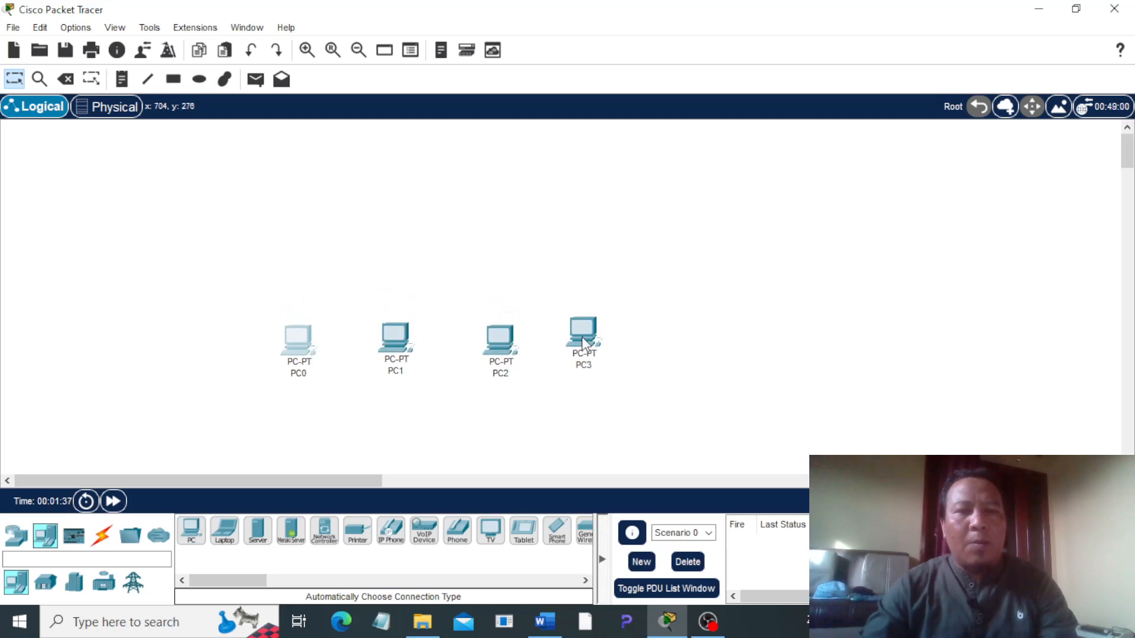
{"action": "left_click_drag", "start_coordinate": [583, 342], "coordinate": [591, 347]}
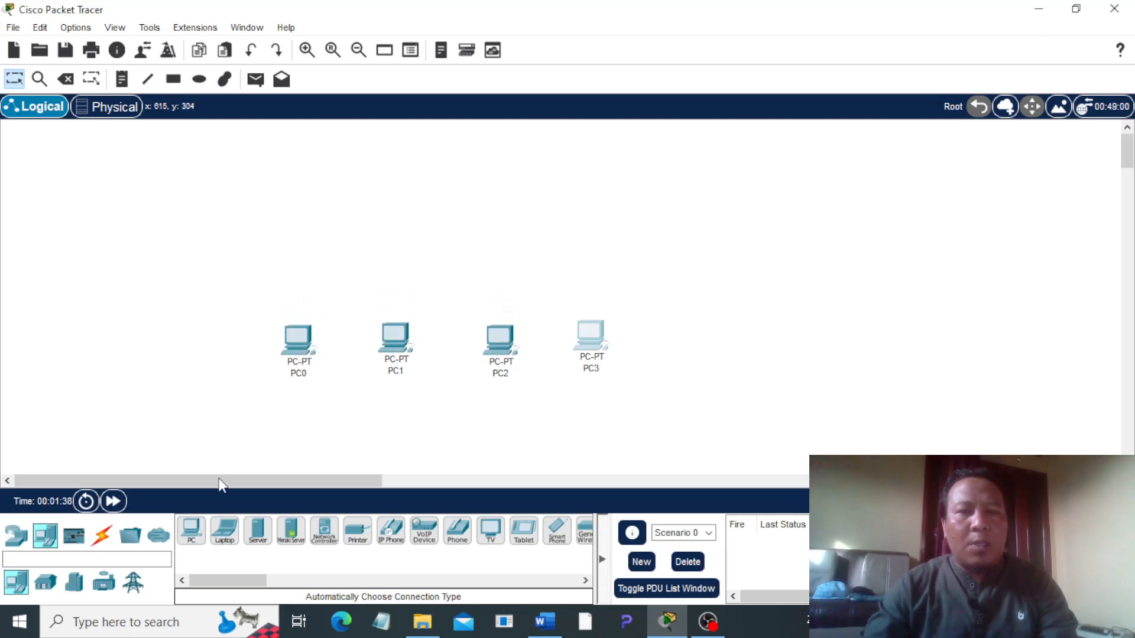
{"action": "left_click", "coordinate": [27, 545]}
{"action": "left_click_drag", "start_coordinate": [46, 582], "coordinate": [470, 235]}
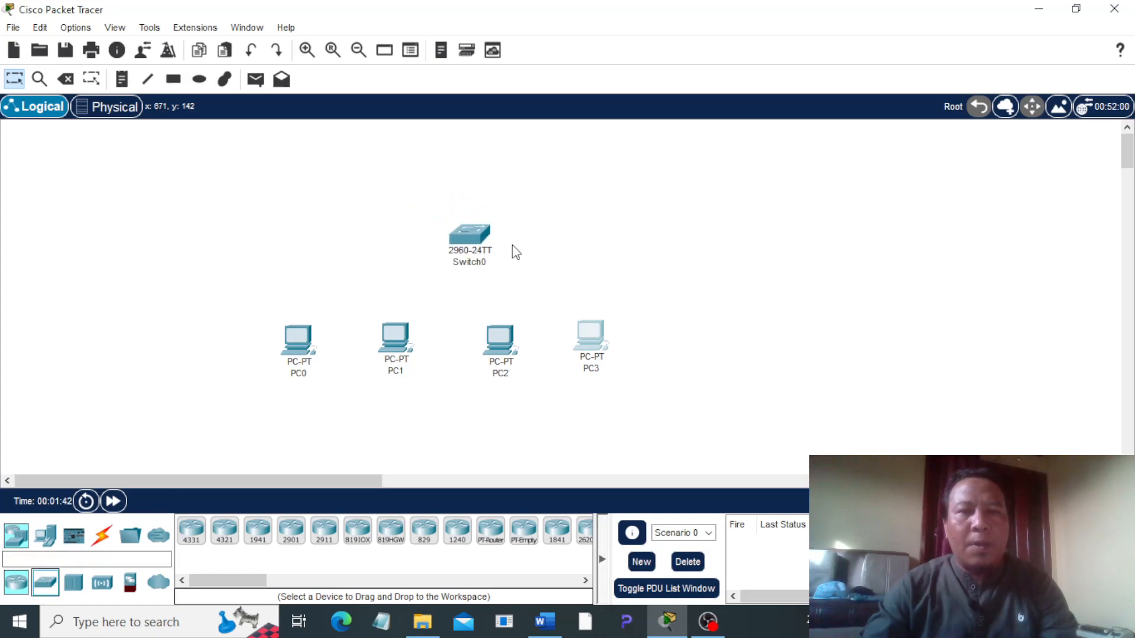
Step: Connect PC0 and PC1 to the switch using the automatically chosen connection type
{"action": "left_click", "coordinate": [102, 538]}
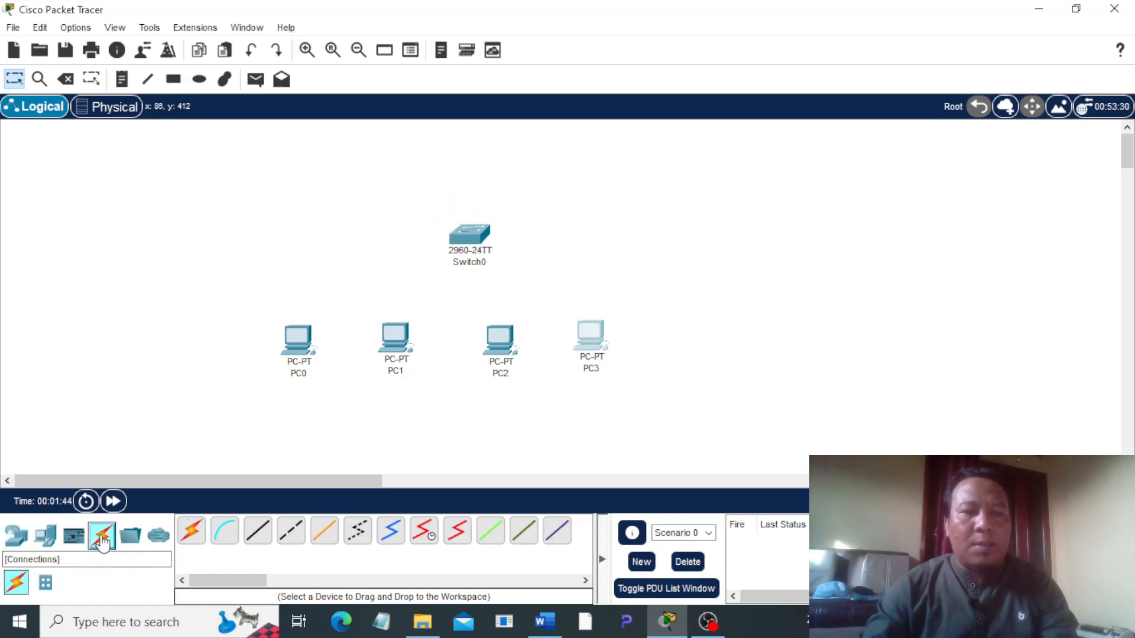
{"action": "left_click", "coordinate": [191, 530]}
{"action": "left_click", "coordinate": [300, 341]}
{"action": "left_click", "coordinate": [467, 237]}
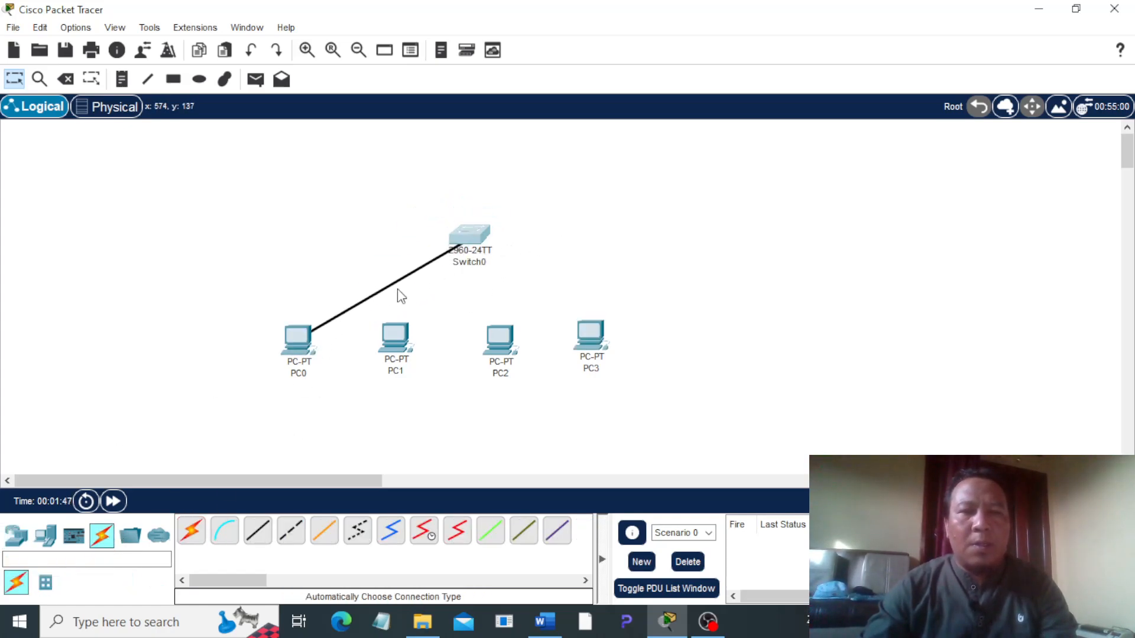
{"action": "left_click", "coordinate": [198, 530]}
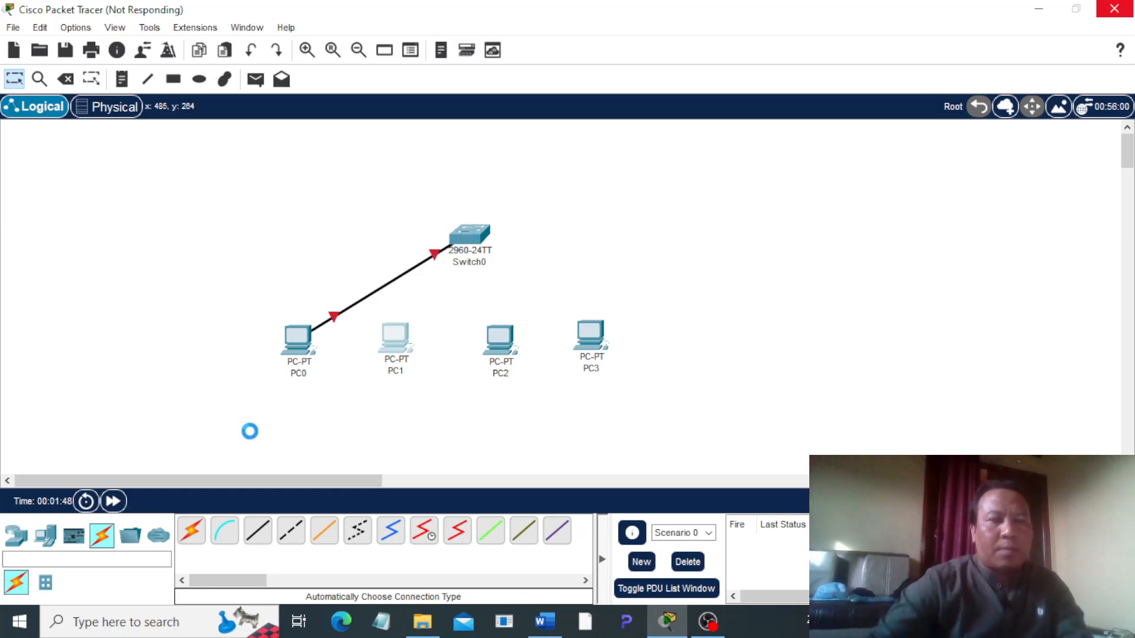
{"action": "left_click", "coordinate": [193, 535]}
{"action": "left_click", "coordinate": [396, 334]}
{"action": "left_click", "coordinate": [474, 236]}
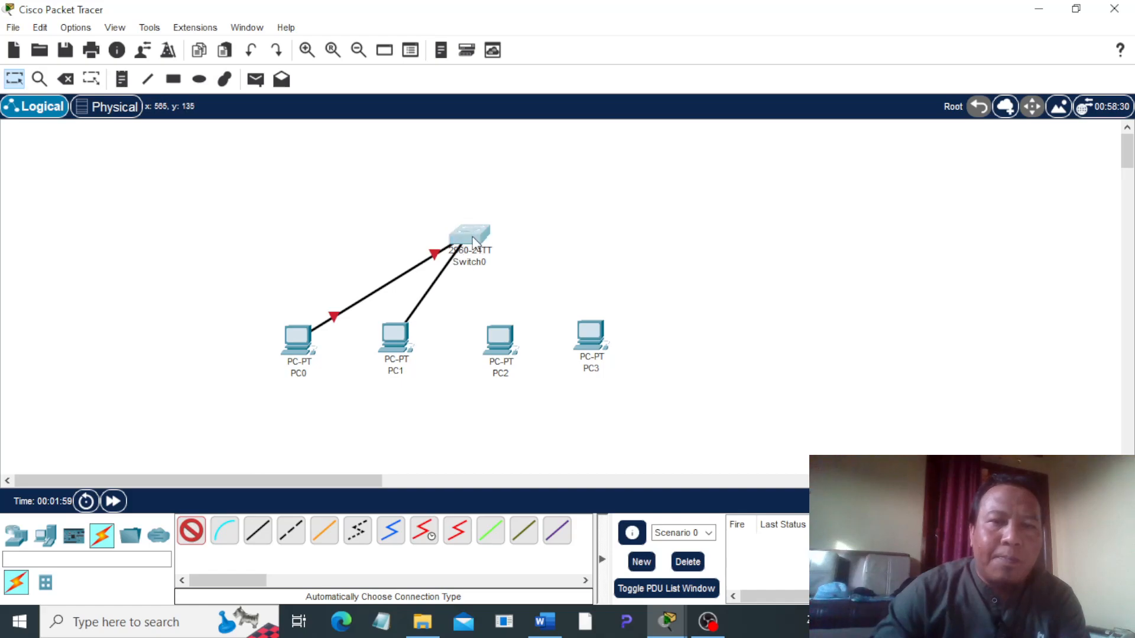
Step: Connect PC2 and PC3 to the switch using the automatically chosen connection type
{"action": "left_click", "coordinate": [192, 535]}
{"action": "left_click", "coordinate": [502, 341]}
{"action": "left_click", "coordinate": [459, 235]}
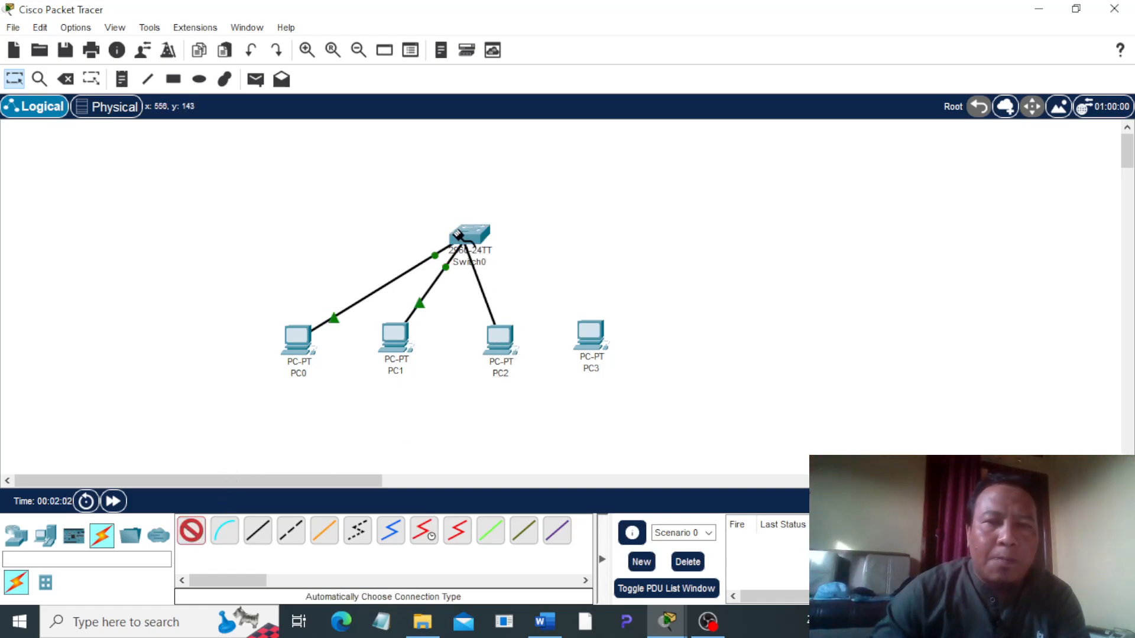
{"action": "left_click", "coordinate": [192, 535]}
{"action": "left_click", "coordinate": [590, 334]}
{"action": "left_click", "coordinate": [475, 235]}
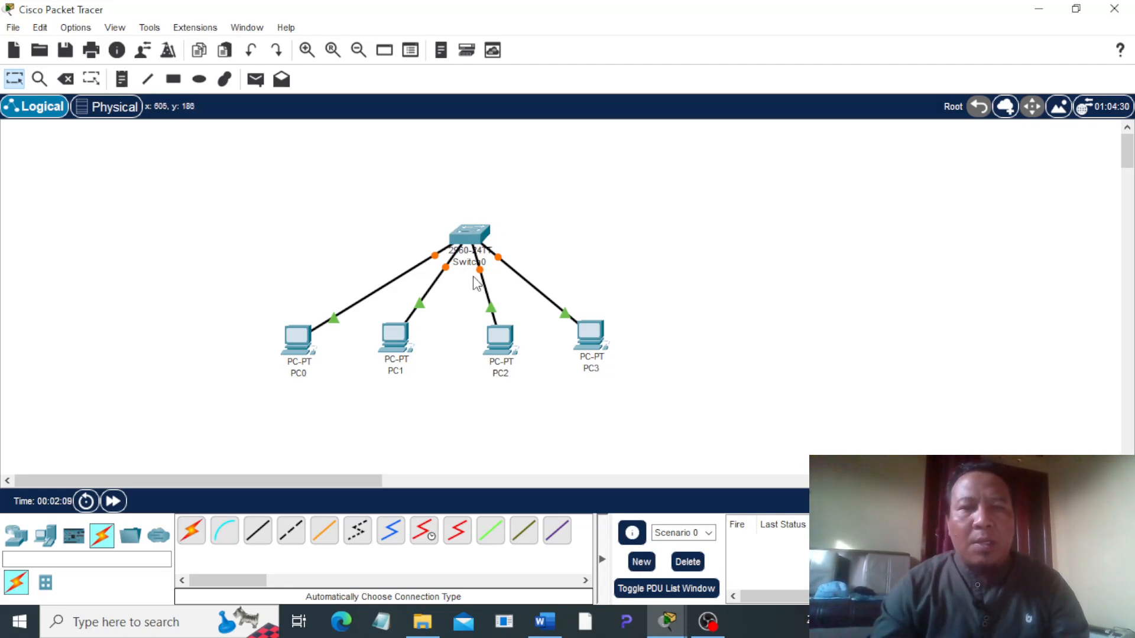
Step: Give PC0's FastEthernet0 interface the static IPv4 address 192.168.1.101 with subnet mask 255.255.255.0, and close its settings
{"action": "left_click", "coordinate": [293, 342]}
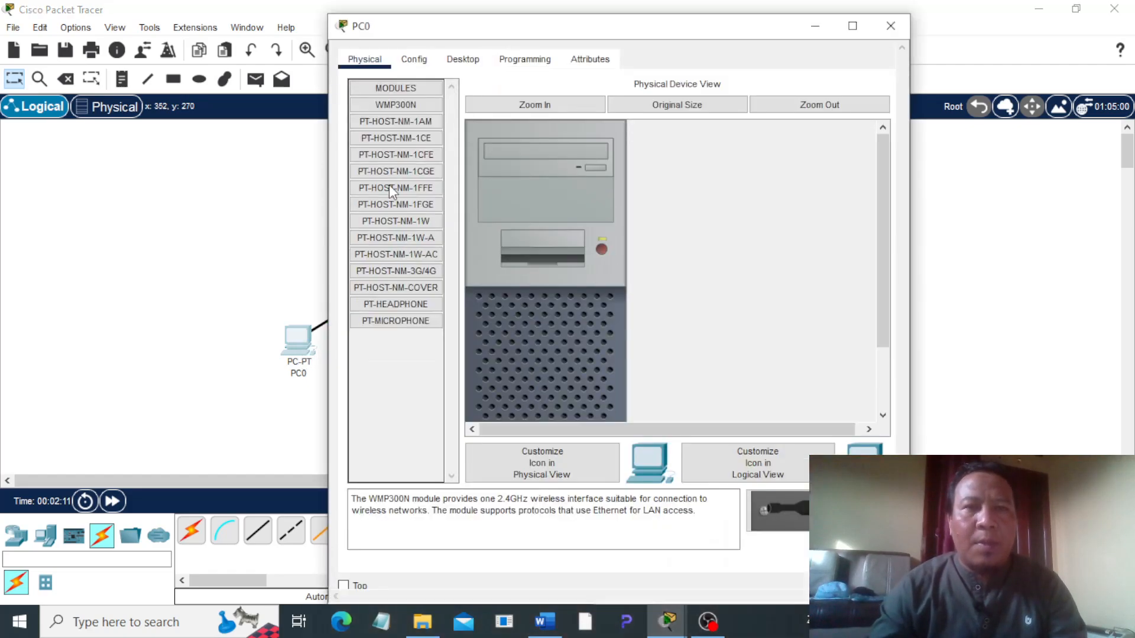
{"action": "left_click", "coordinate": [414, 59]}
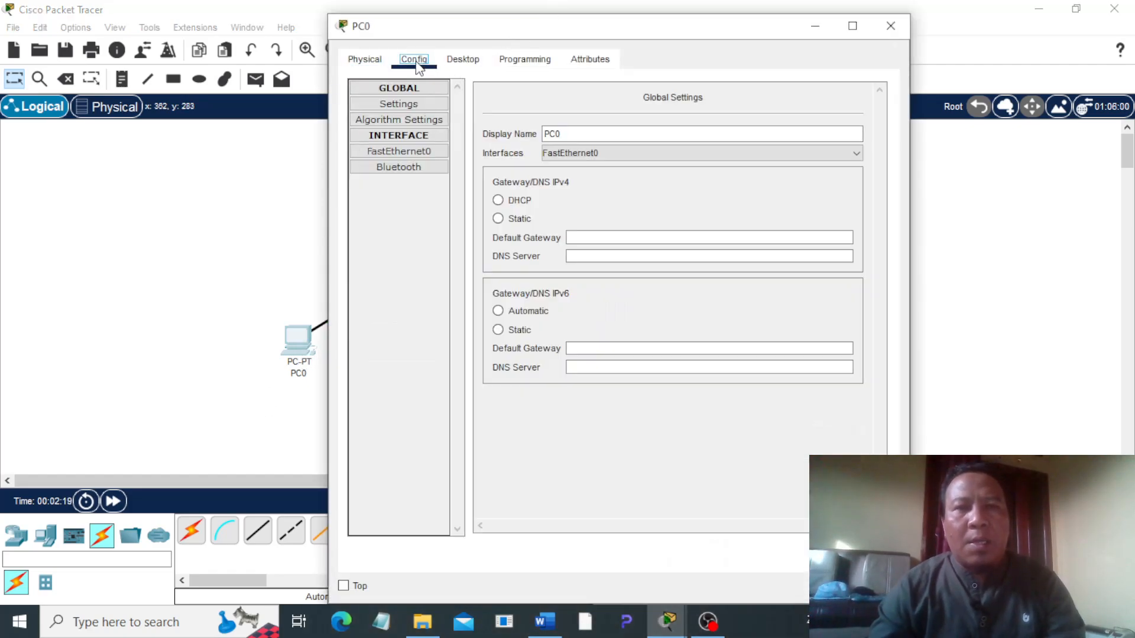
{"action": "left_click", "coordinate": [397, 150]}
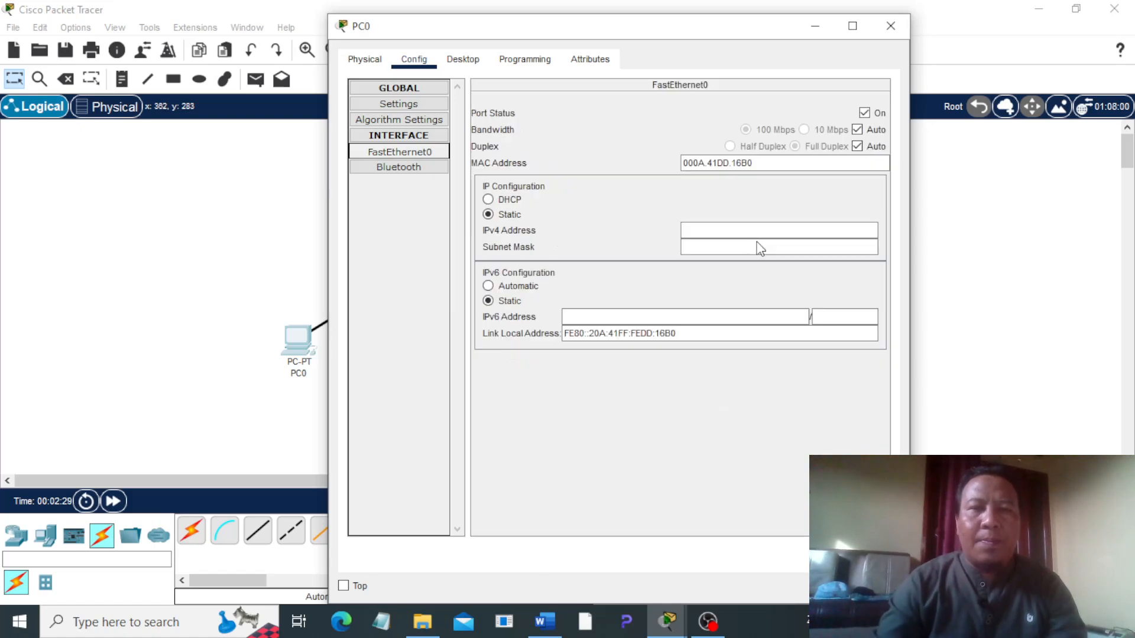
{"action": "left_click", "coordinate": [754, 230]}
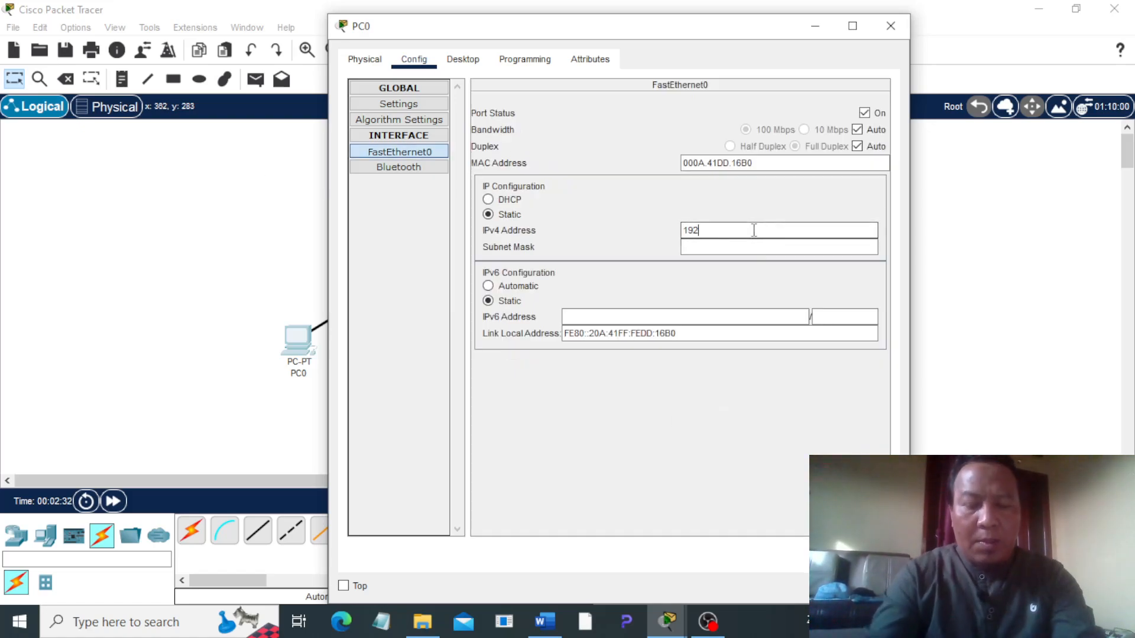
{"action": "type", "text": "192.168.1"}
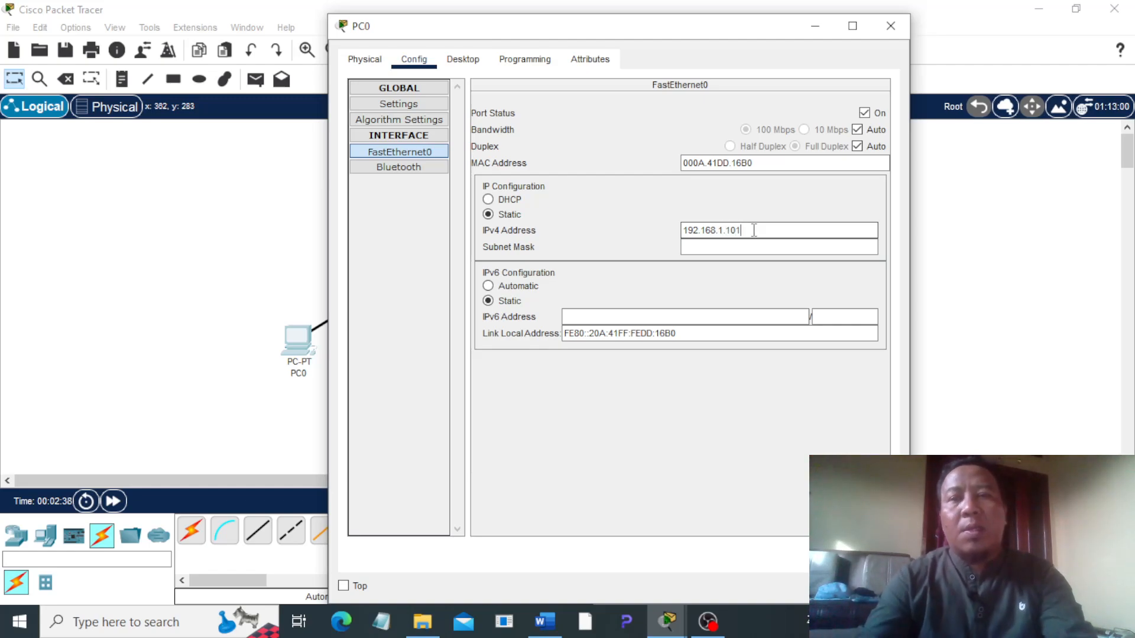
{"action": "type", "text": ".101"}
{"action": "key", "text": "Tab"}
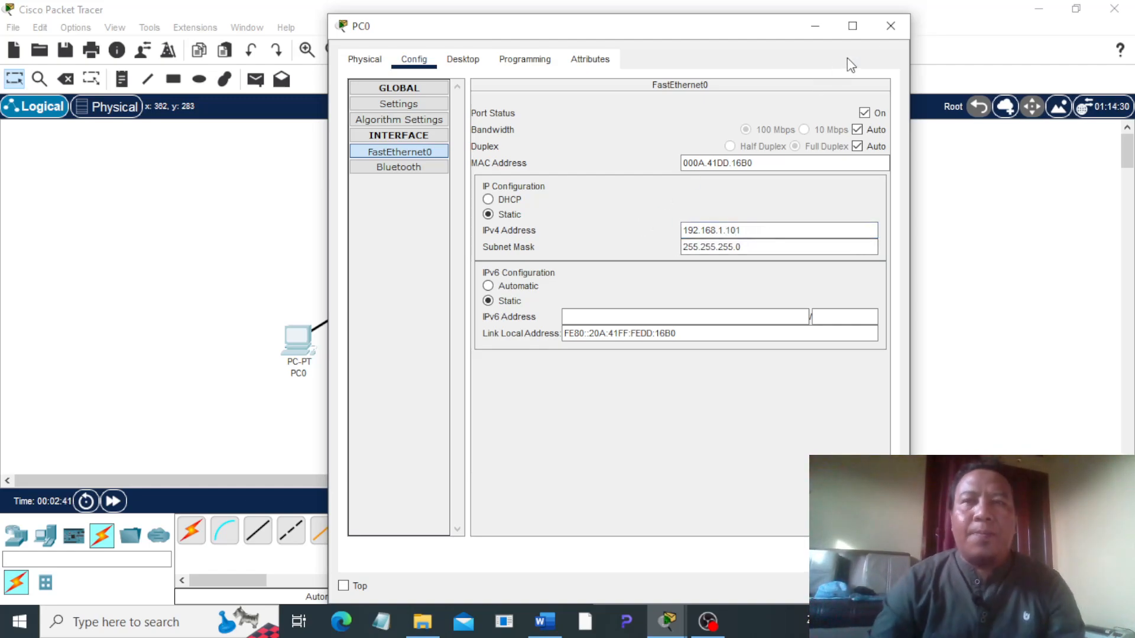
{"action": "left_click", "coordinate": [891, 25]}
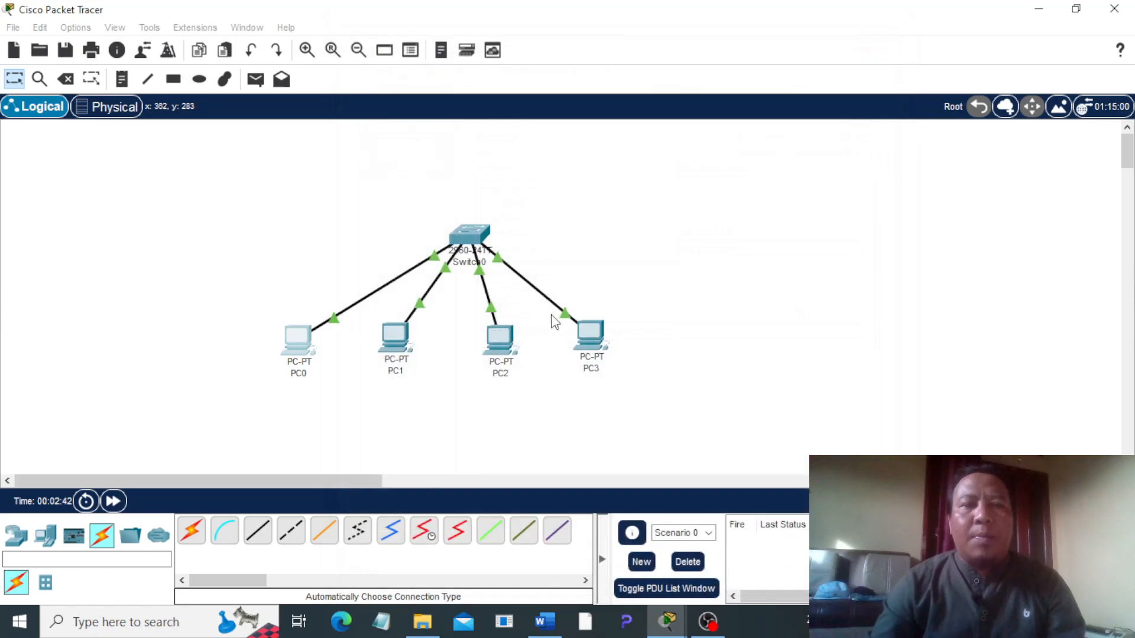
Step: Give PC1's FastEthernet0 interface the static IPv4 address 192.168.1.102 with subnet mask 255.255.255.0, and close its settings
{"action": "left_click", "coordinate": [395, 344]}
{"action": "left_click", "coordinate": [413, 60]}
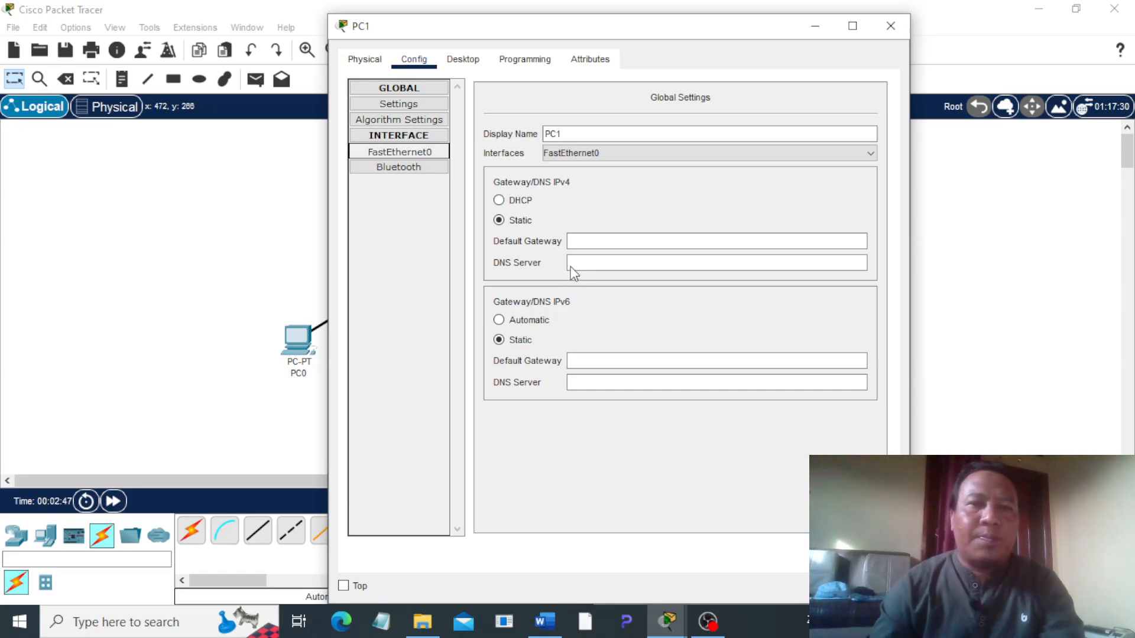
{"action": "left_click", "coordinate": [719, 231]}
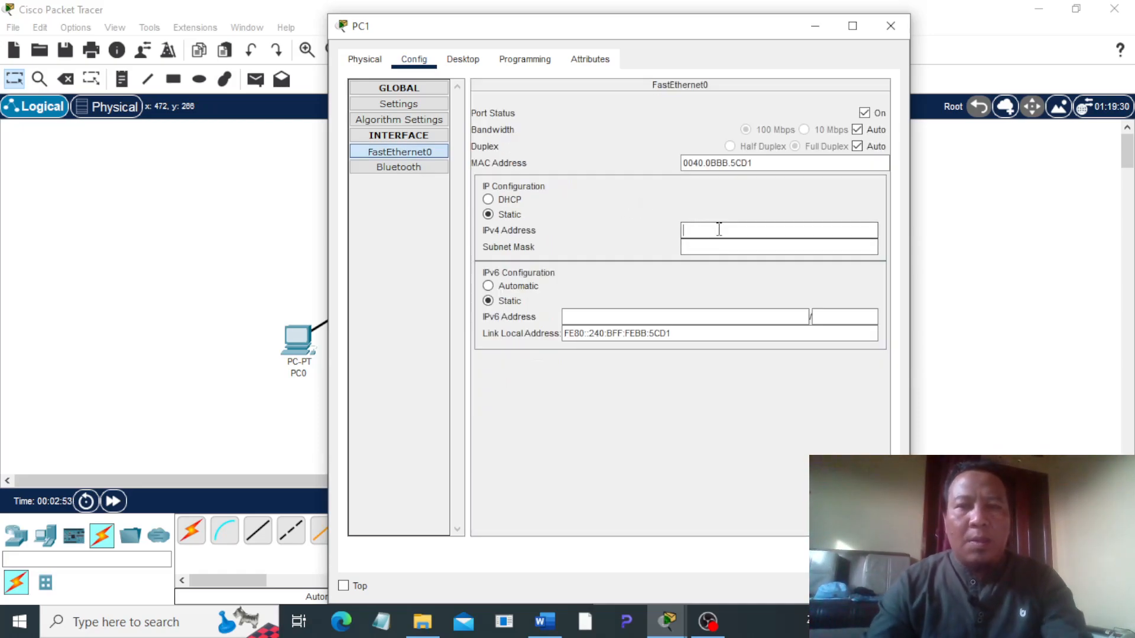
{"action": "type", "text": "192.168"}
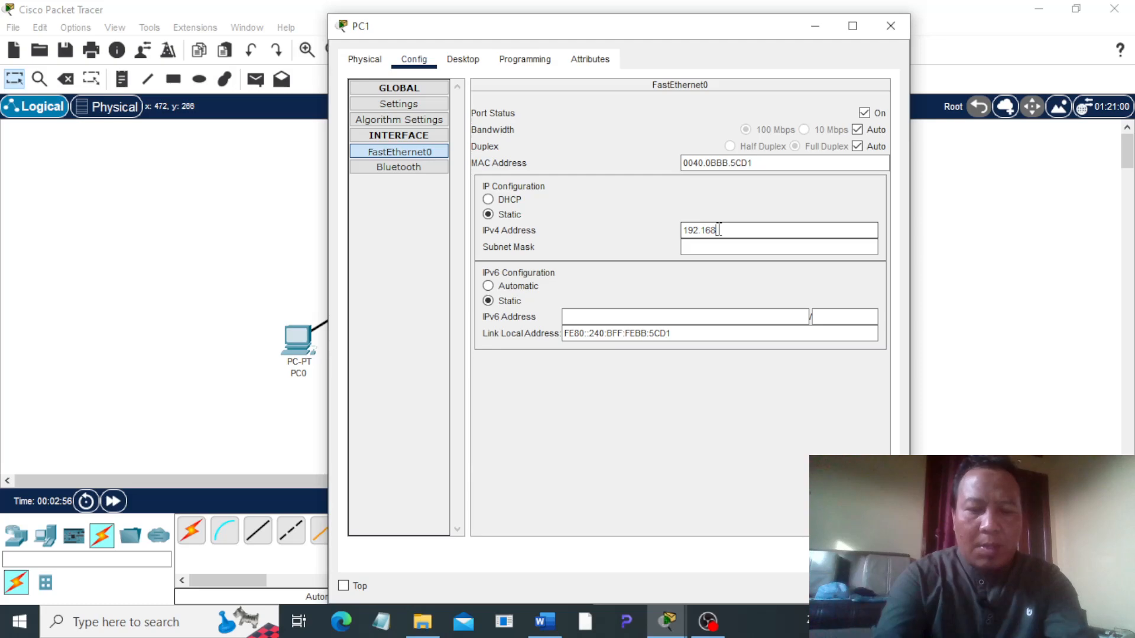
{"action": "type", "text": ".1.102"}
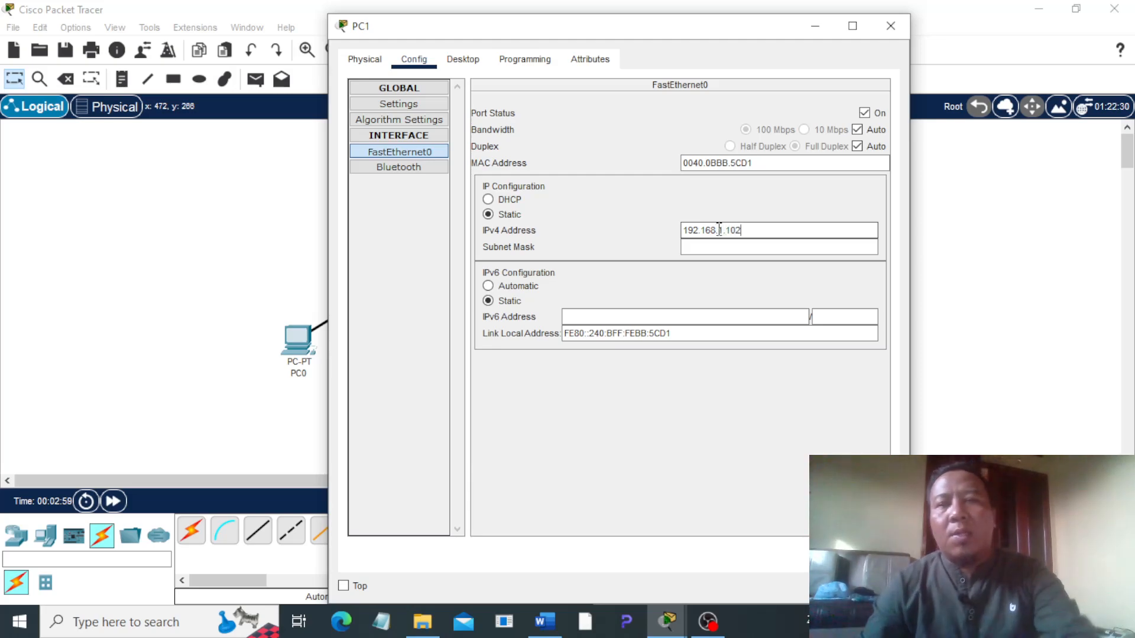
{"action": "key", "text": "Tab"}
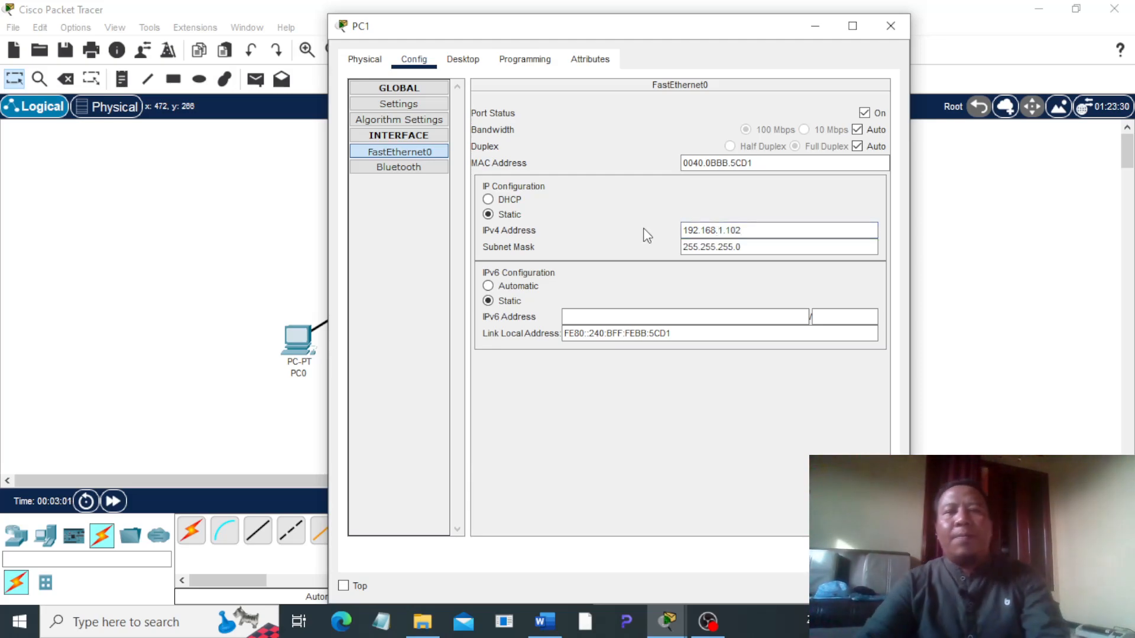
{"action": "left_click", "coordinate": [891, 25]}
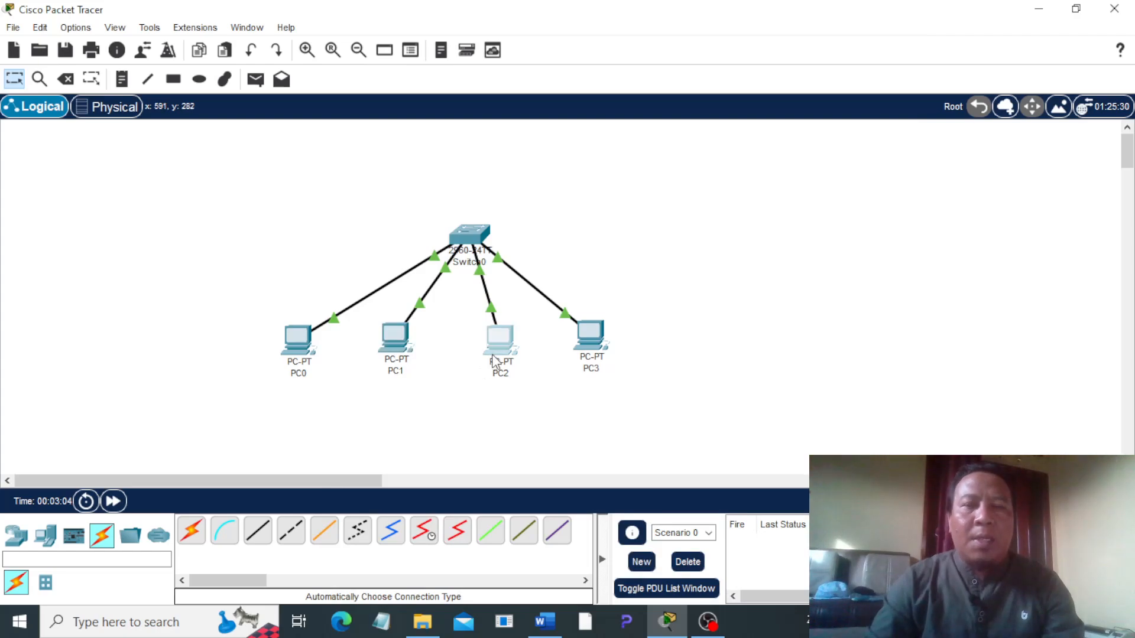
Step: Give PC2's FastEthernet0 interface the static IPv4 address 192.168.1.103 with the default subnet mask, and close its settings
{"action": "left_click", "coordinate": [496, 355]}
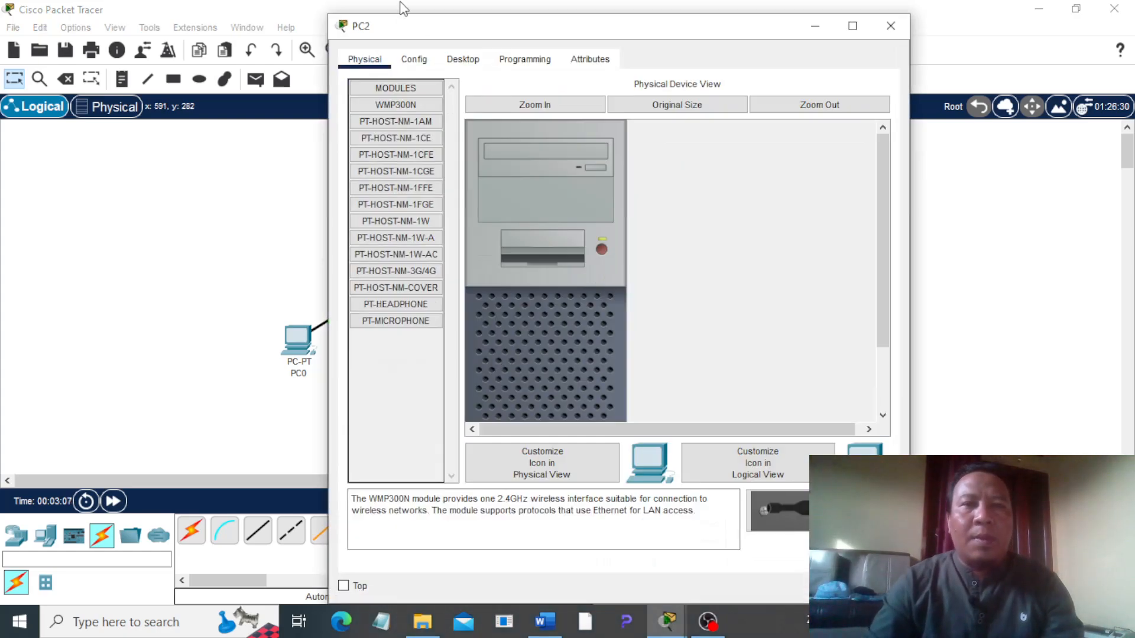
{"action": "left_click", "coordinate": [416, 62]}
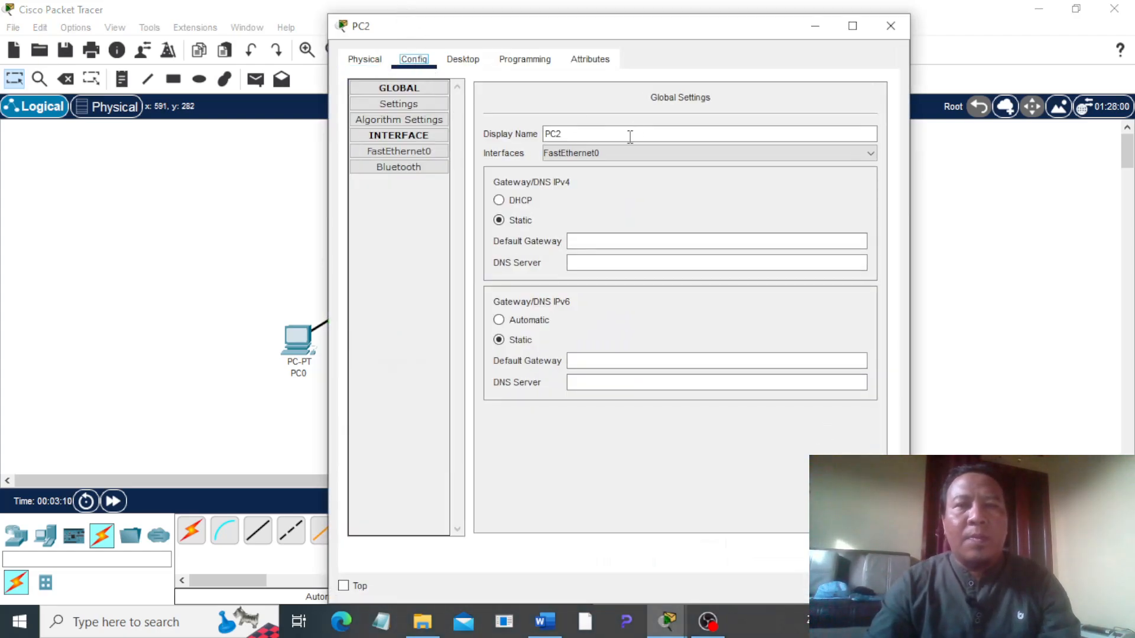
{"action": "left_click", "coordinate": [399, 151]}
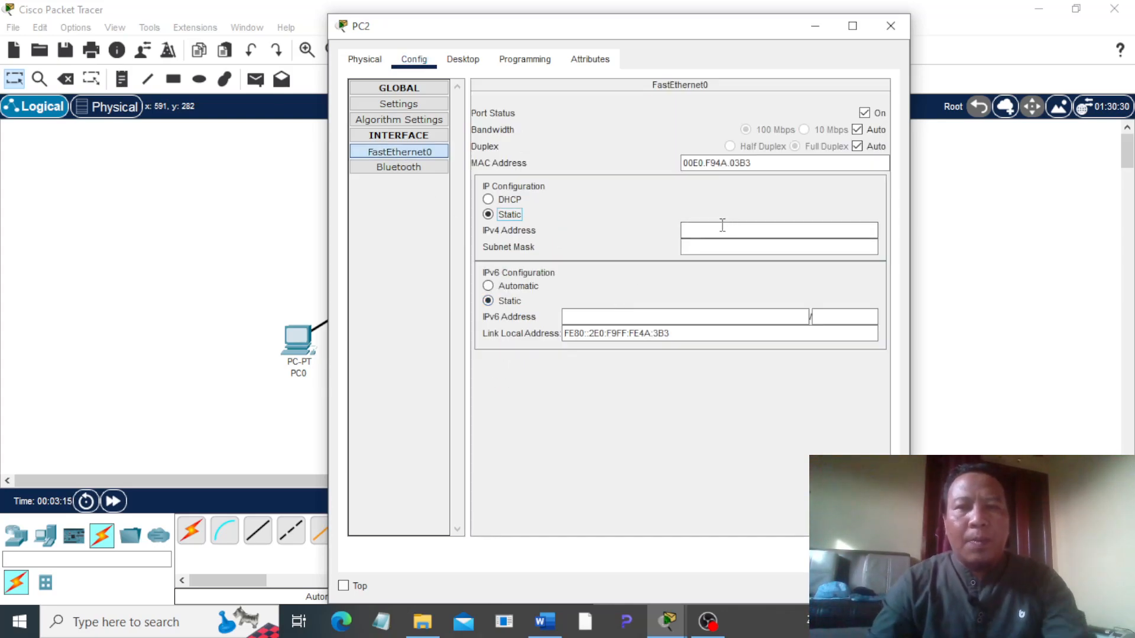
{"action": "left_click", "coordinate": [719, 225]}
{"action": "type", "text": "192.168.1.103"}
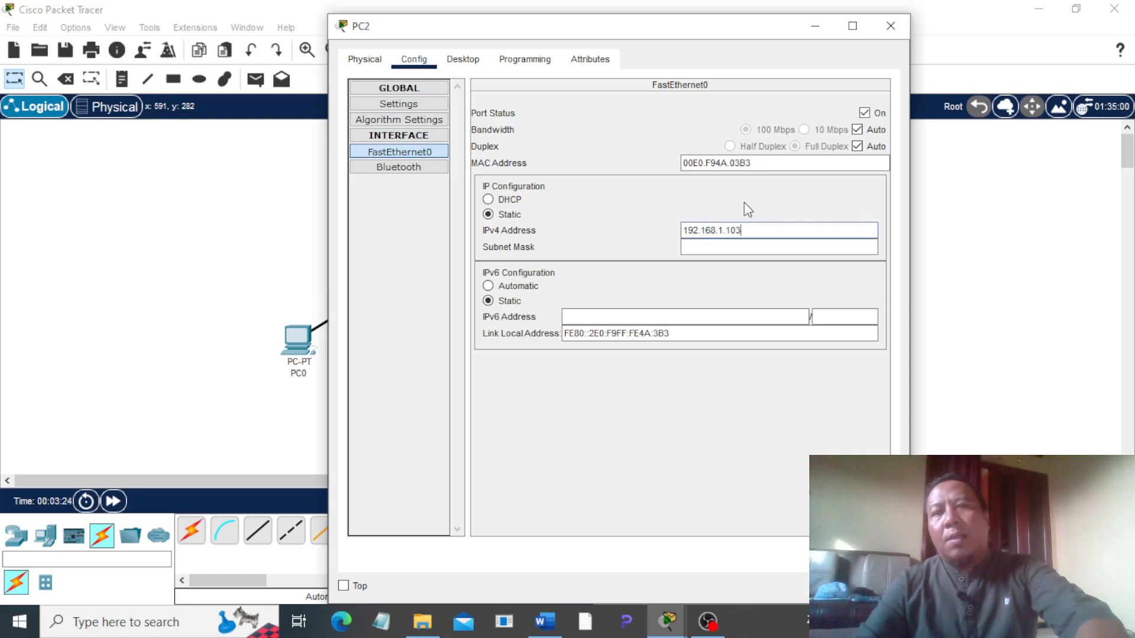
{"action": "key", "text": "Tab"}
{"action": "left_click", "coordinate": [890, 26]}
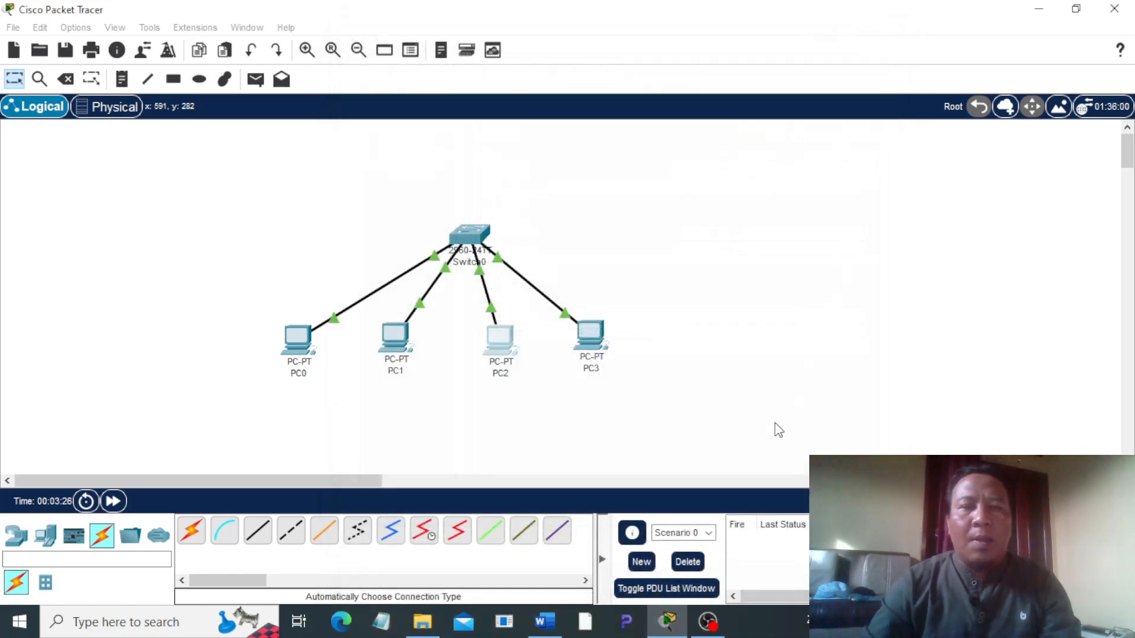
Step: Give PC3's FastEthernet0 interface the static IPv4 address 192.168.1.104 with the default subnet mask, and close its settings
{"action": "left_click", "coordinate": [614, 328]}
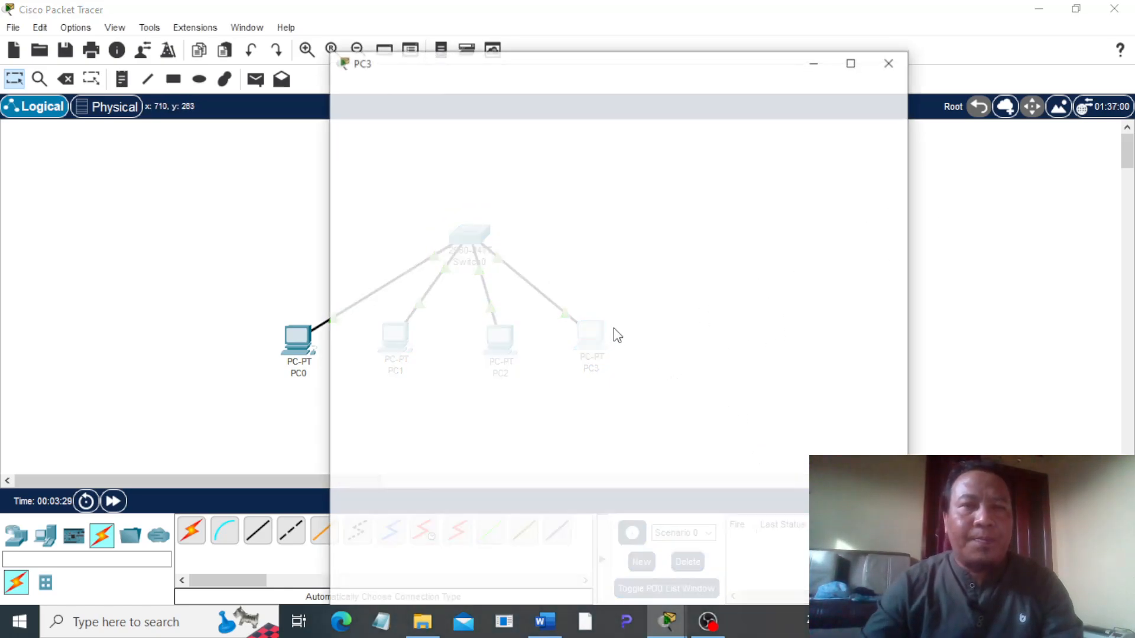
{"action": "left_click", "coordinate": [413, 59]}
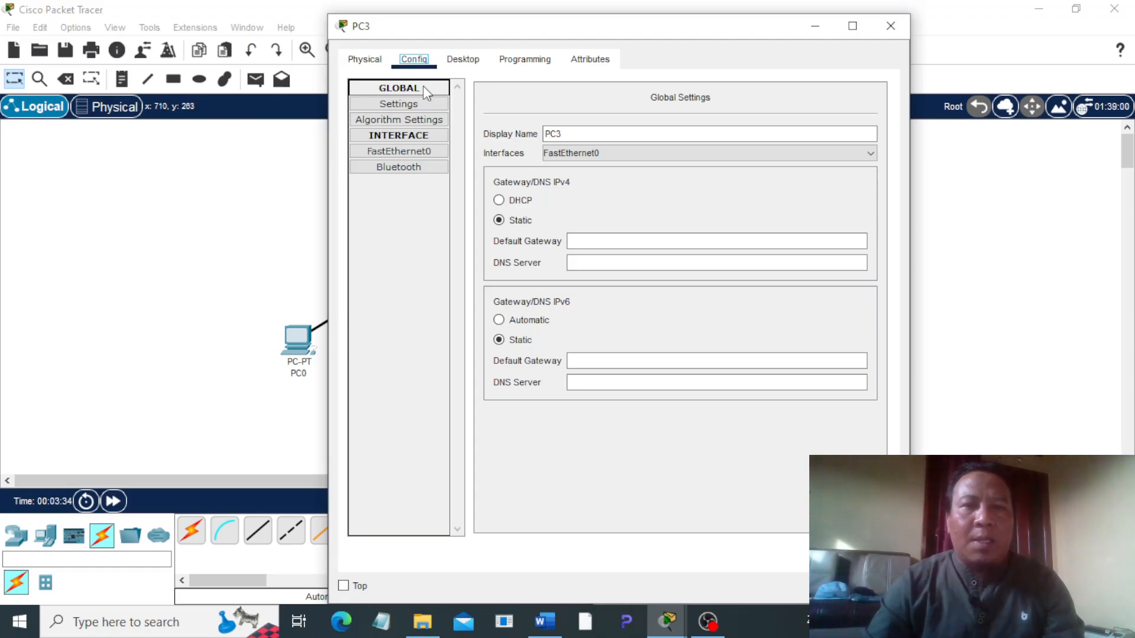
{"action": "left_click", "coordinate": [426, 151]}
{"action": "left_click", "coordinate": [719, 229]}
{"action": "type", "text": "192"}
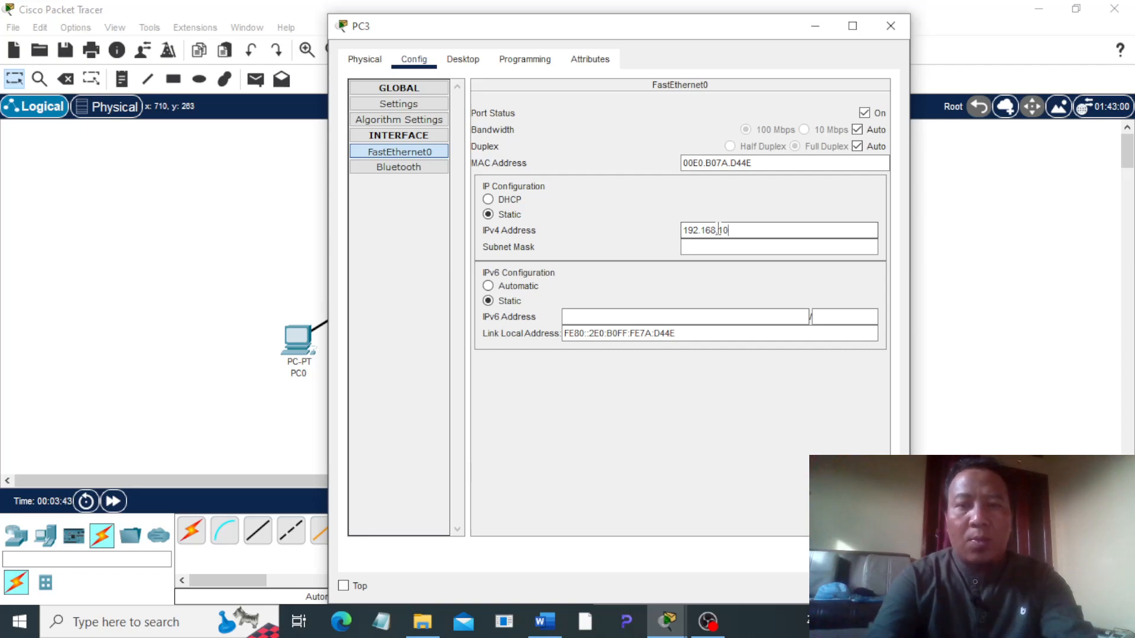
{"action": "type", "text": ".168.10"}
{"action": "key", "text": "BackSpace"}
{"action": "type", "text": ".104"}
{"action": "left_click", "coordinate": [641, 218]}
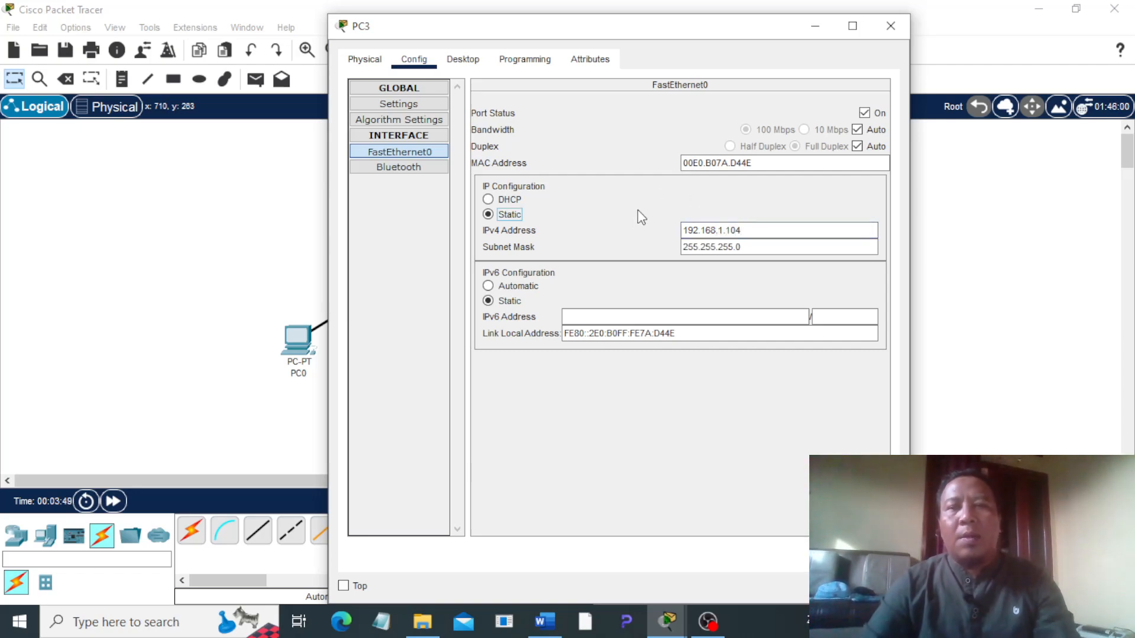
{"action": "left_click", "coordinate": [890, 26]}
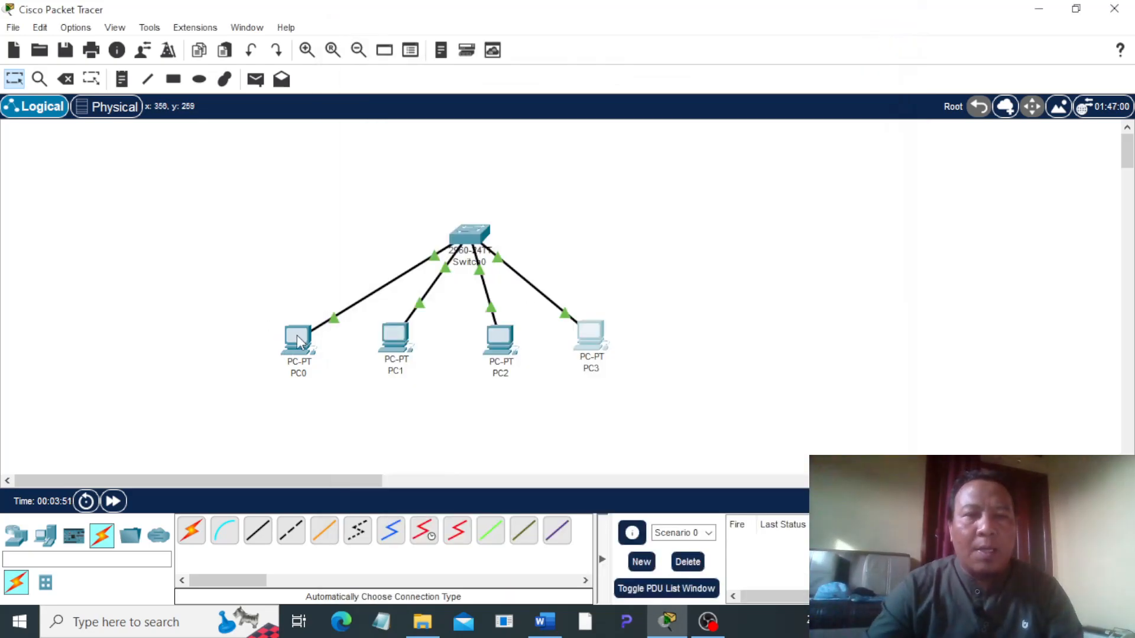
Step: Move the four PCs closer together beneath the switch, with PC0 and PC3 slightly higher than PC1 and PC2
{"action": "left_click_drag", "start_coordinate": [317, 308], "coordinate": [333, 307]}
{"action": "left_click_drag", "start_coordinate": [586, 332], "coordinate": [591, 316]}
{"action": "left_click_drag", "start_coordinate": [395, 337], "coordinate": [410, 328]}
{"action": "left_click_drag", "start_coordinate": [499, 337], "coordinate": [500, 331]}
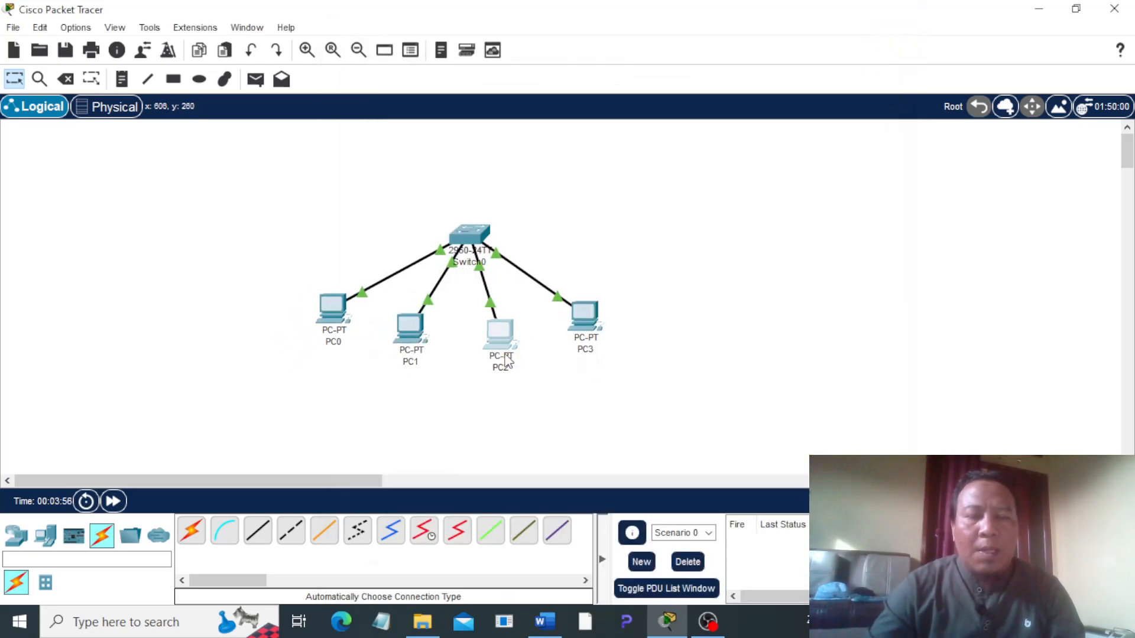
{"action": "left_click", "coordinate": [542, 622]}
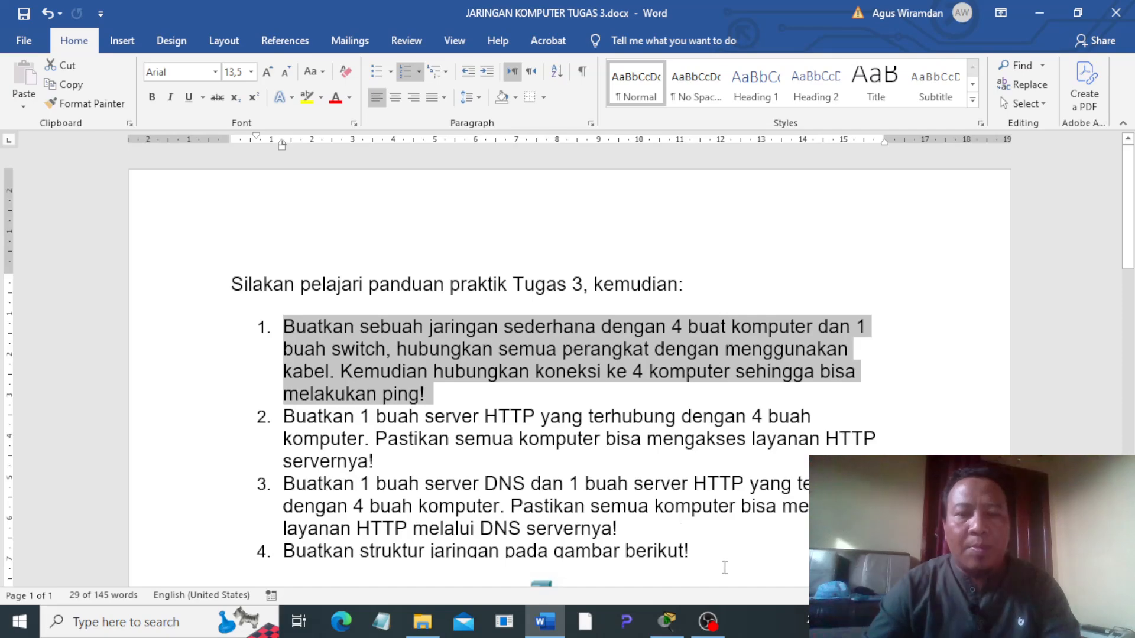
{"action": "left_click", "coordinate": [668, 622]}
{"action": "left_click", "coordinate": [627, 351]}
{"action": "left_click_drag", "start_coordinate": [509, 339], "coordinate": [511, 333]}
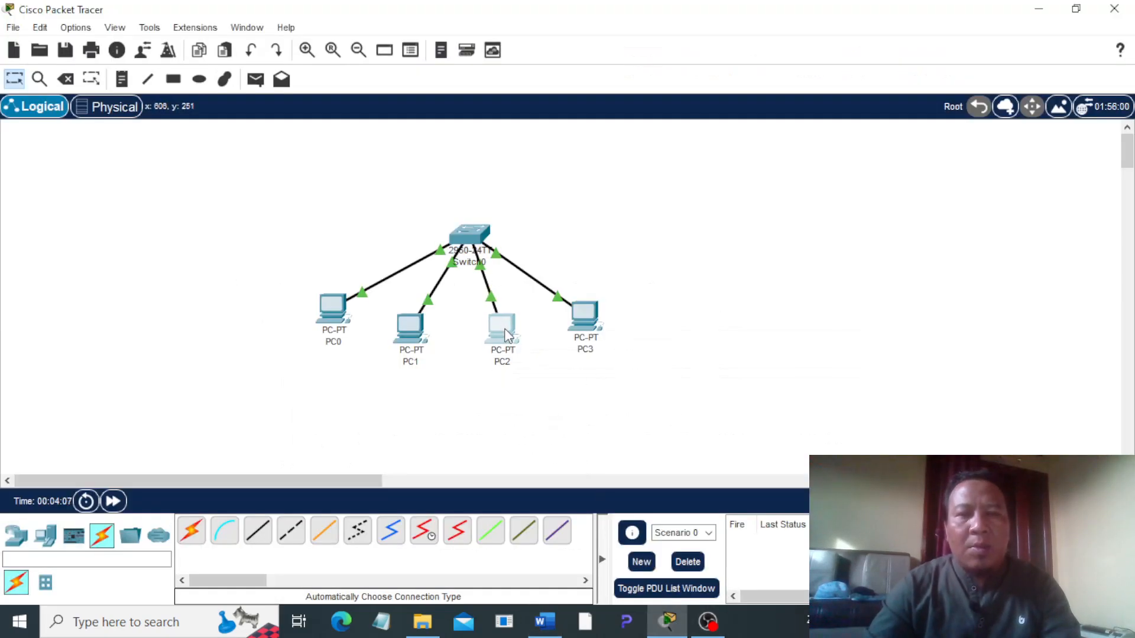
{"action": "left_click", "coordinate": [335, 343]}
{"action": "key", "text": "BackSpace"}
{"action": "type", "text": "1"}
{"action": "left_click", "coordinate": [421, 363]}
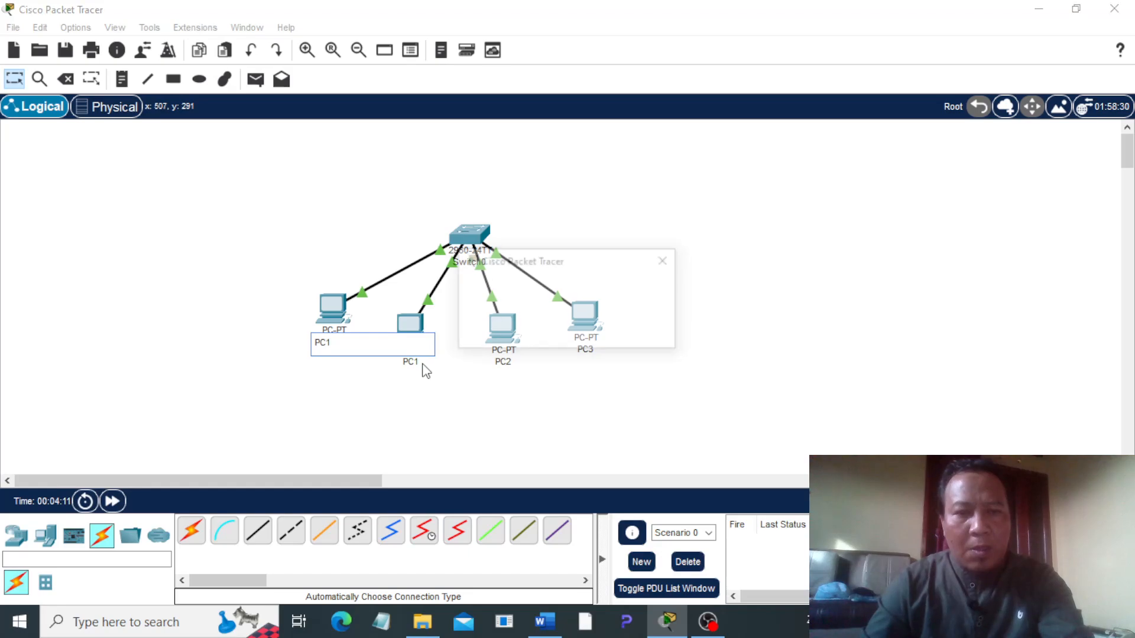
{"action": "left_click", "coordinate": [633, 333]}
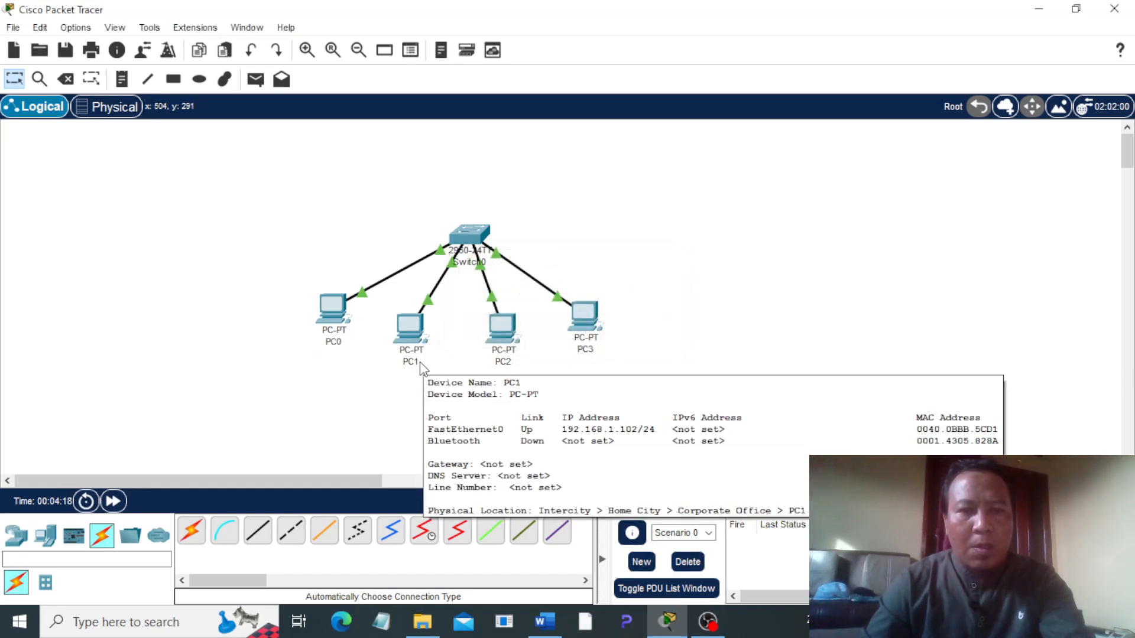
Step: Rename PC0 as PC01 and PC1 as PC02
{"action": "left_click", "coordinate": [341, 345]}
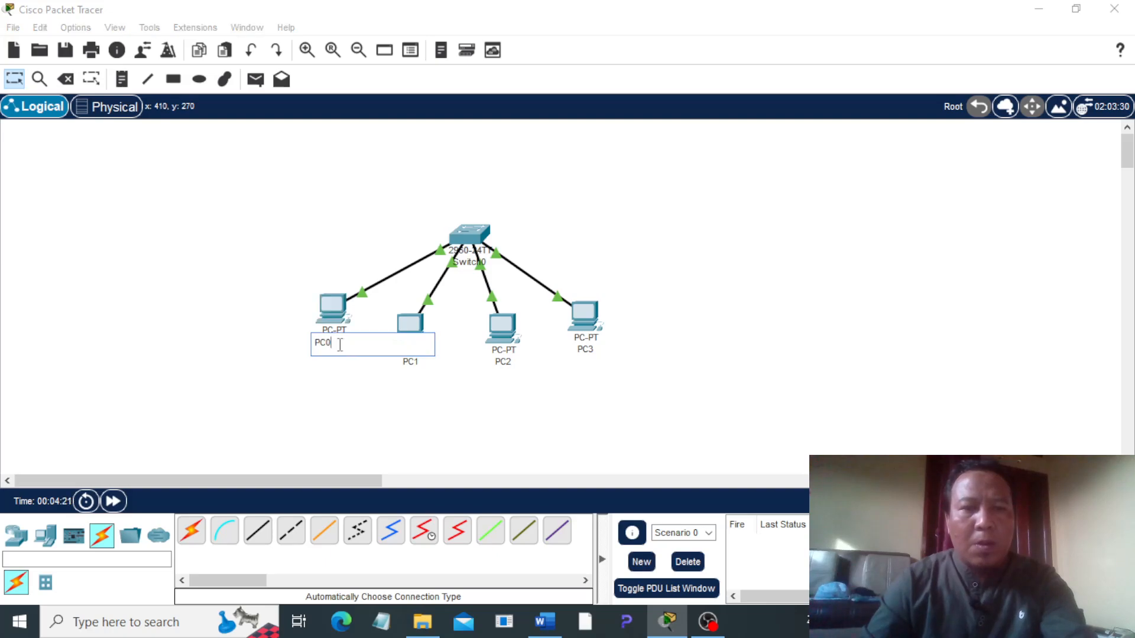
{"action": "type", "text": "1"}
{"action": "key", "text": "Return"}
{"action": "left_click", "coordinate": [417, 363]}
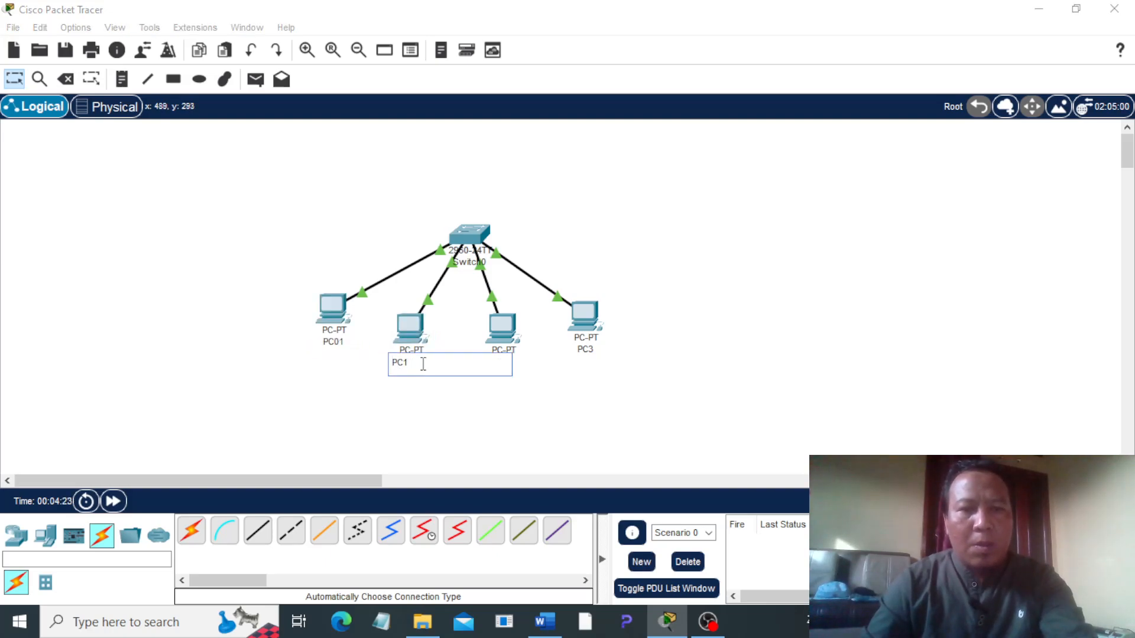
{"action": "type", "text": "02"}
{"action": "key", "text": "Return"}
Step: Rename PC2 as PC03 and PC3 as PC04
{"action": "left_click", "coordinate": [513, 364]}
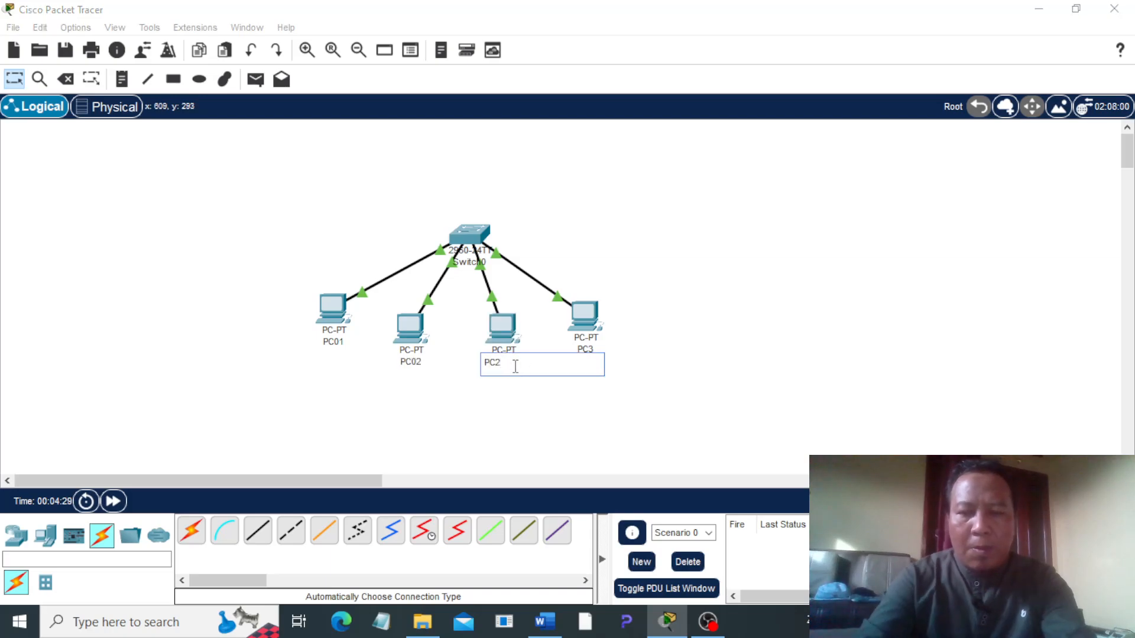
{"action": "type", "text": "03"}
{"action": "key", "text": "Return"}
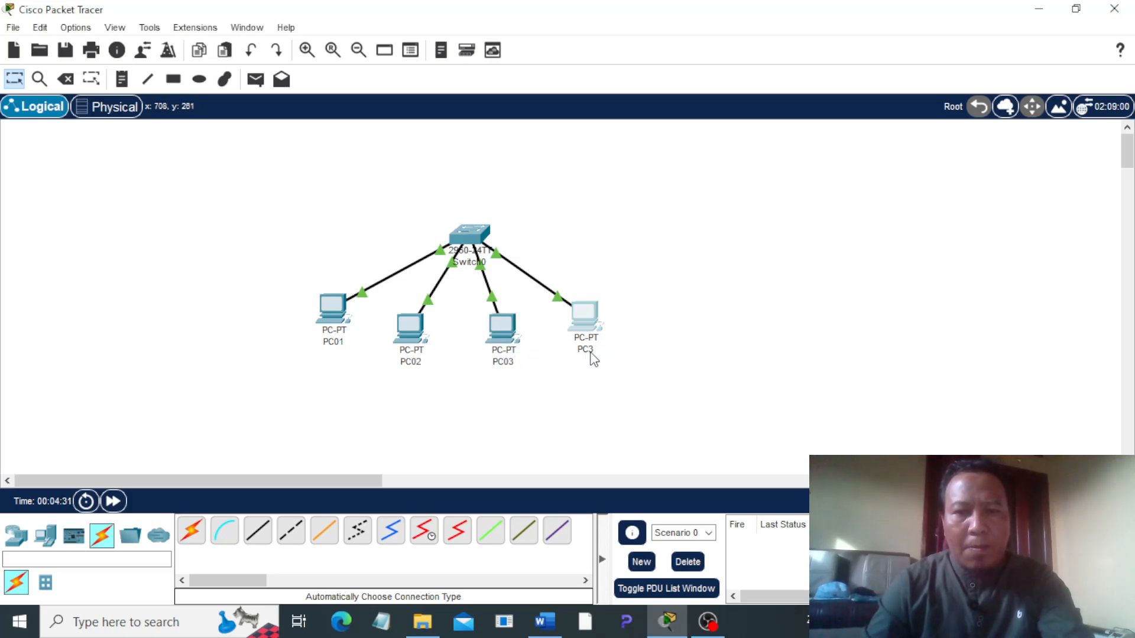
{"action": "left_click", "coordinate": [590, 353]}
{"action": "left_click", "coordinate": [888, 29]}
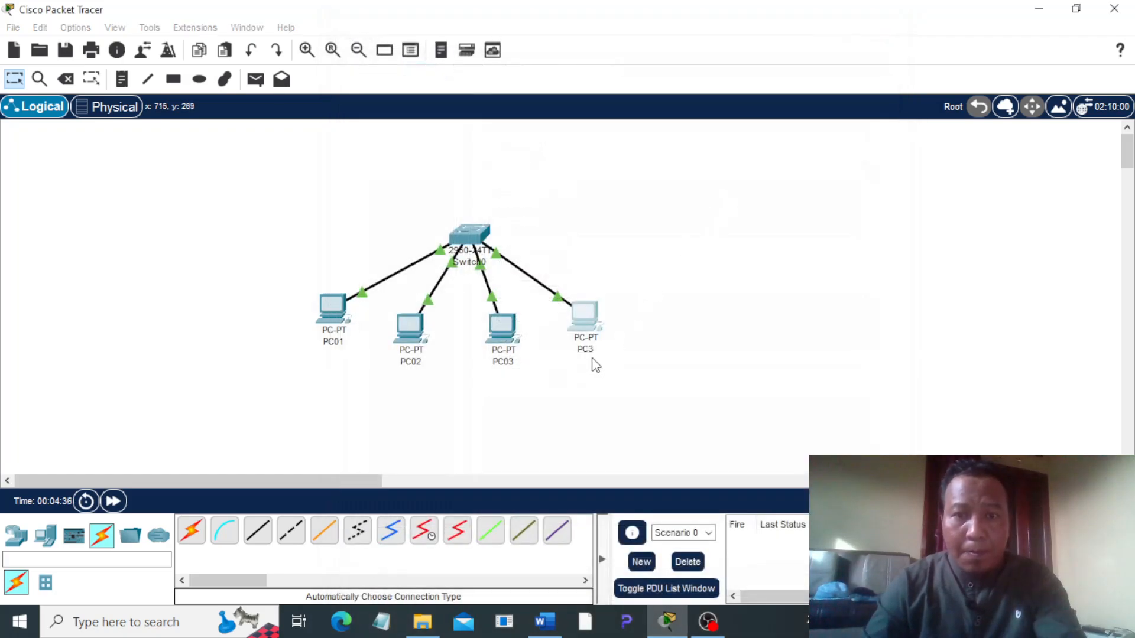
{"action": "left_click", "coordinate": [591, 350]}
{"action": "key", "text": "BackSpace"}
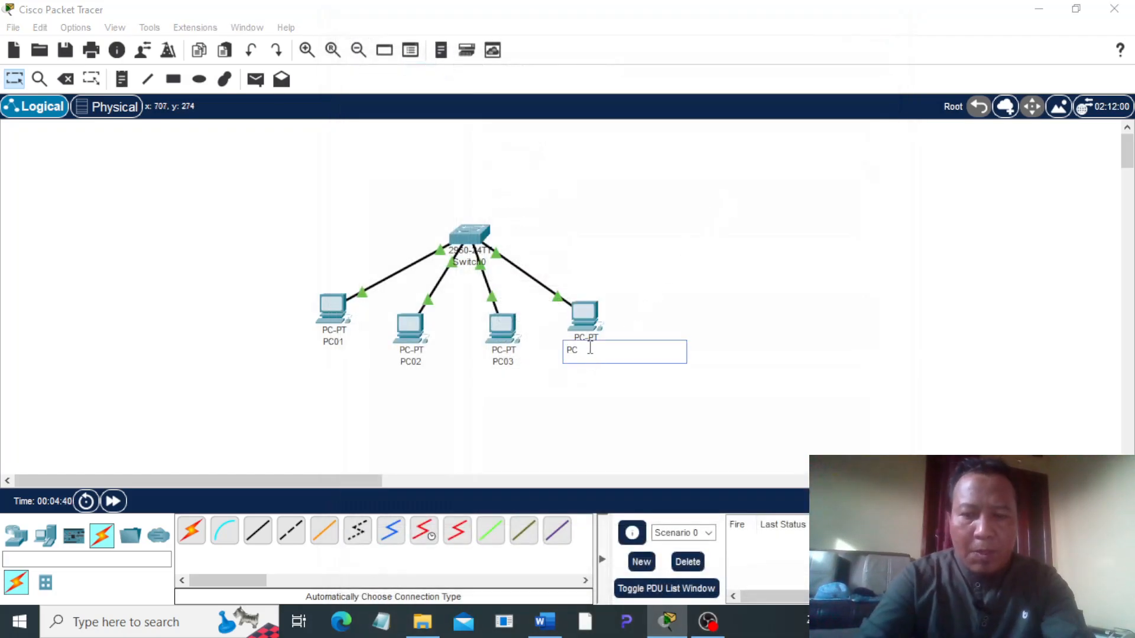
{"action": "left_click", "coordinate": [660, 247]}
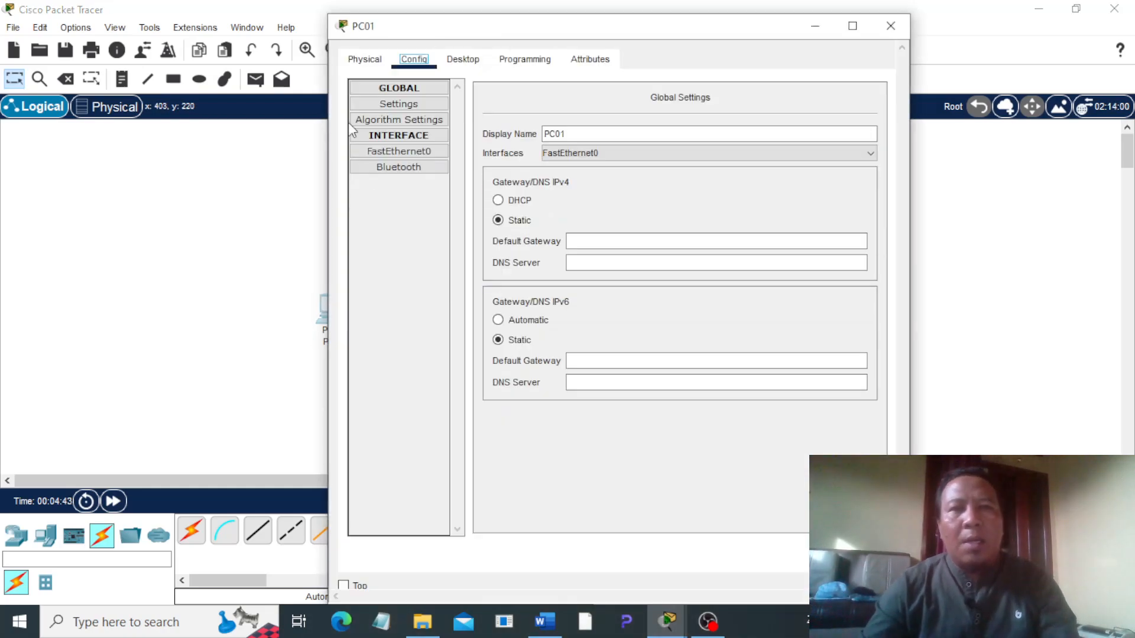
Step: Ping 192.168.1.102 from PC01's Command Prompt
{"action": "left_click", "coordinate": [467, 59]}
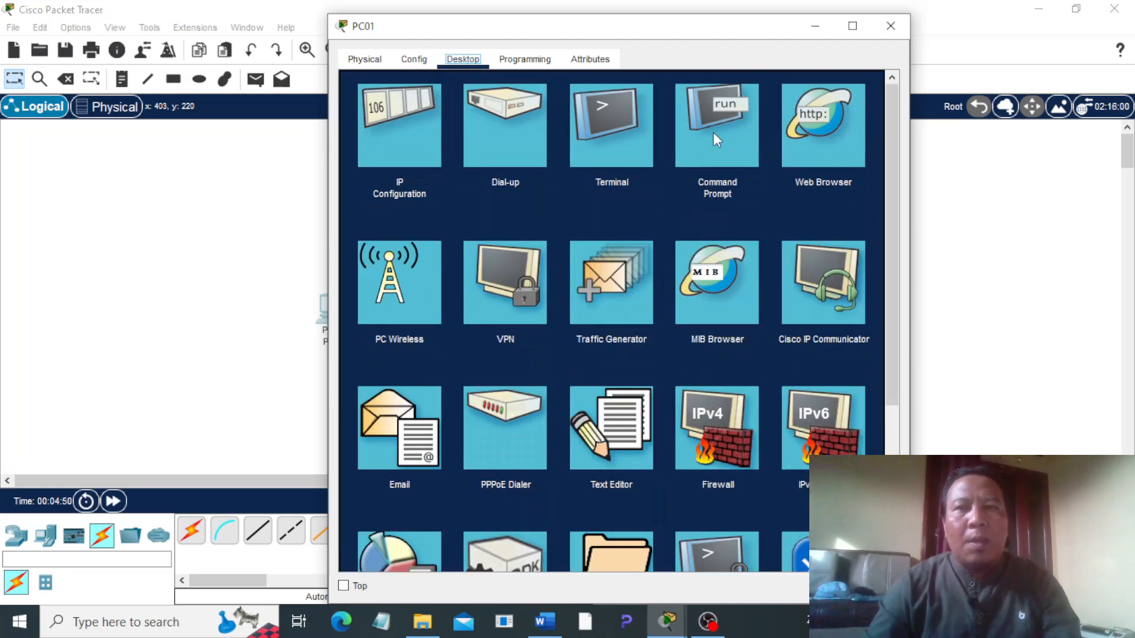
{"action": "type", "text": "ing 192.168.1."}
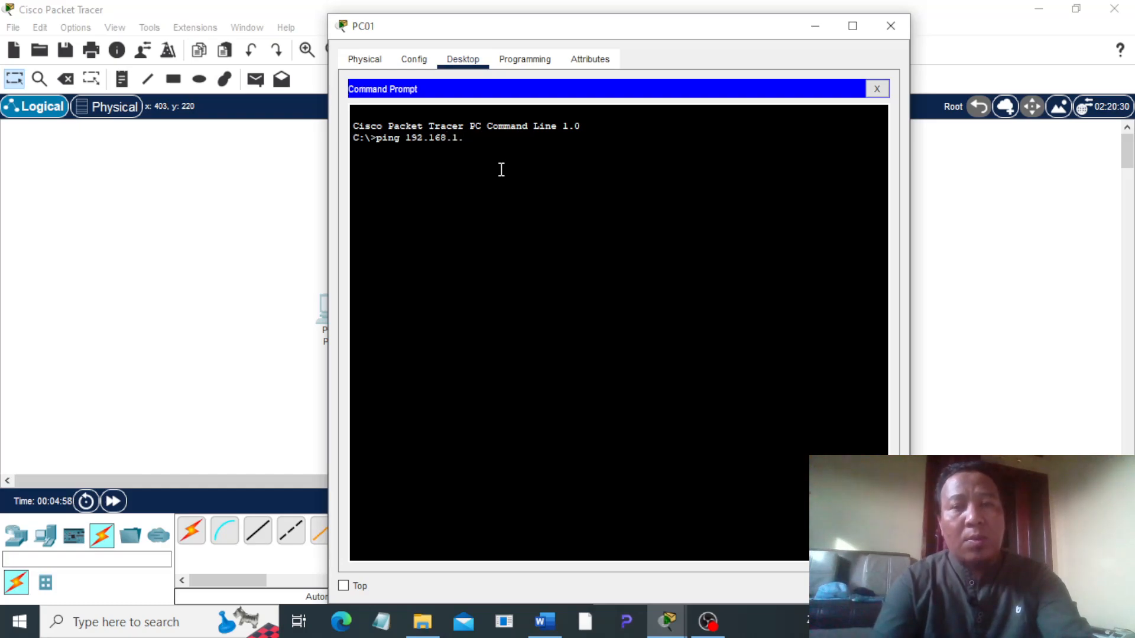
{"action": "type", "text": "102"}
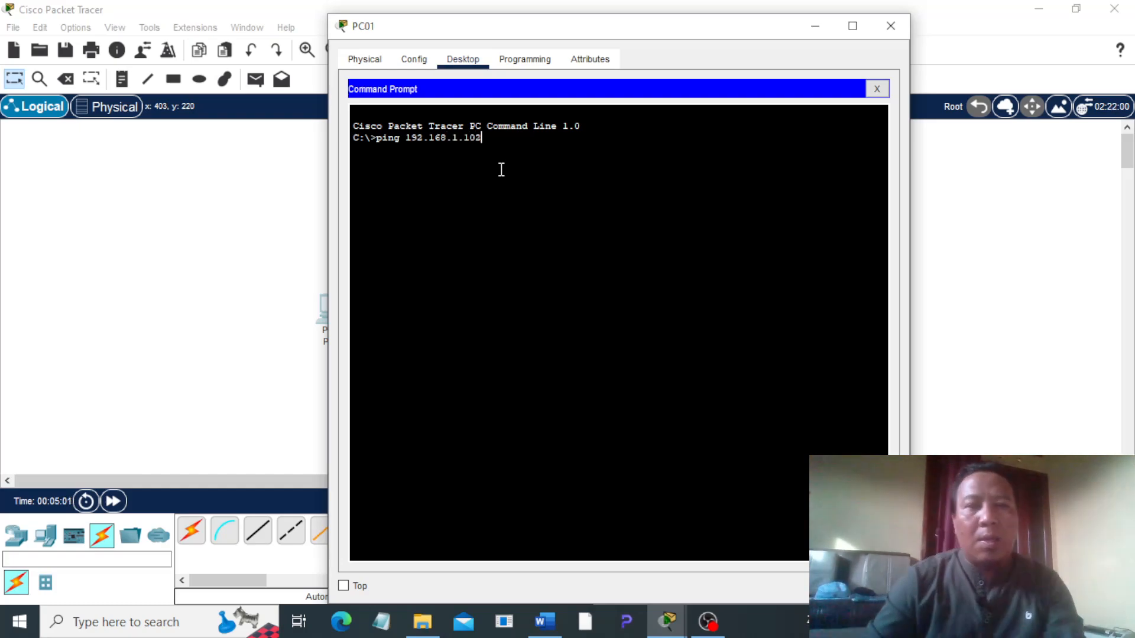
{"action": "key", "text": "Return"}
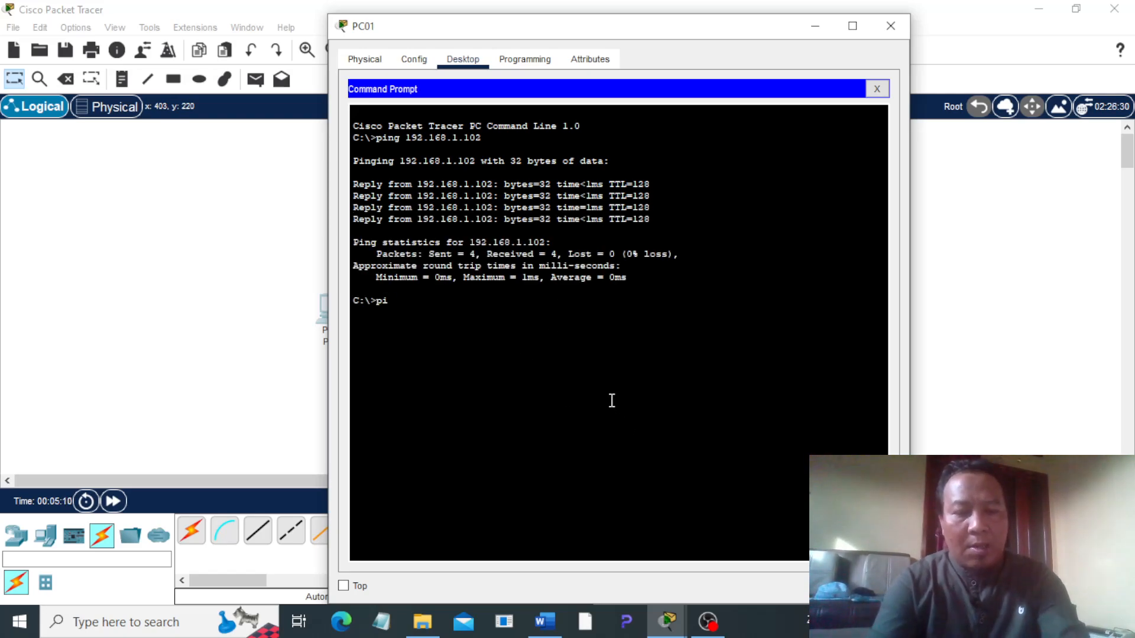
Step: Ping 192.168.1.103 and 192.168.1.104 from PC01, review the replies, and close PC01's window
{"action": "type", "text": "192.168.1.103"}
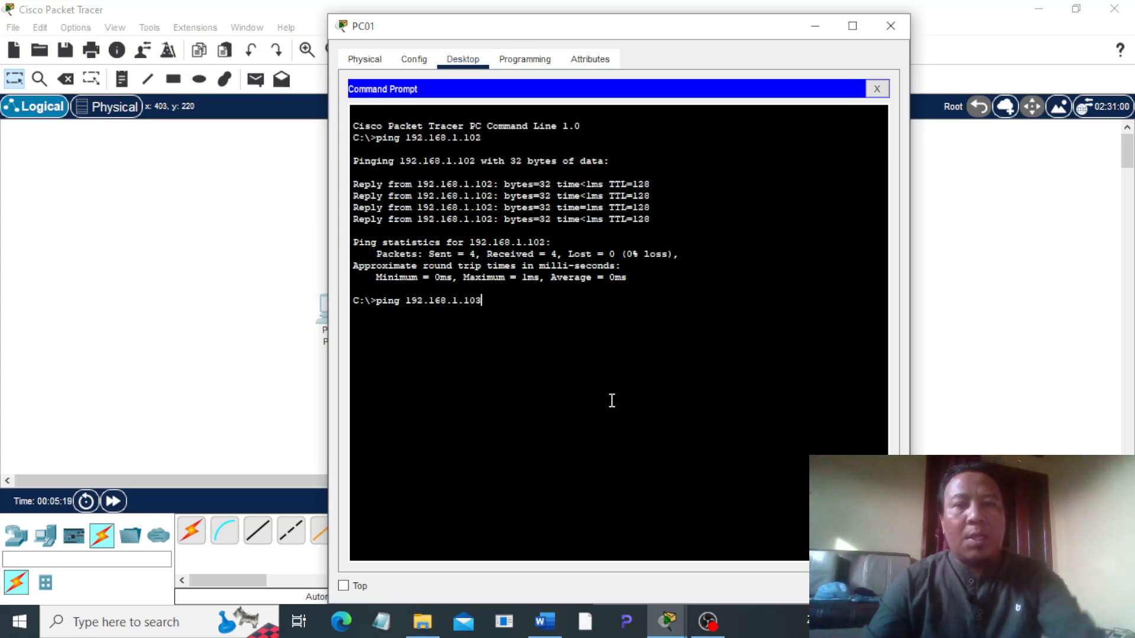
{"action": "key", "text": "Return"}
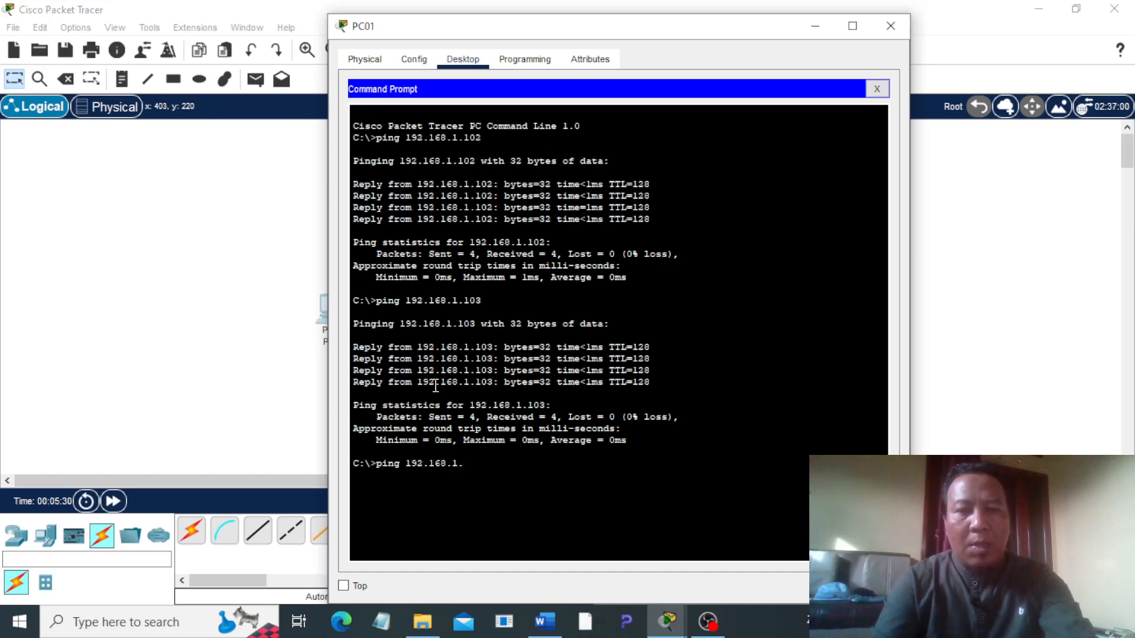
{"action": "key", "text": "Return"}
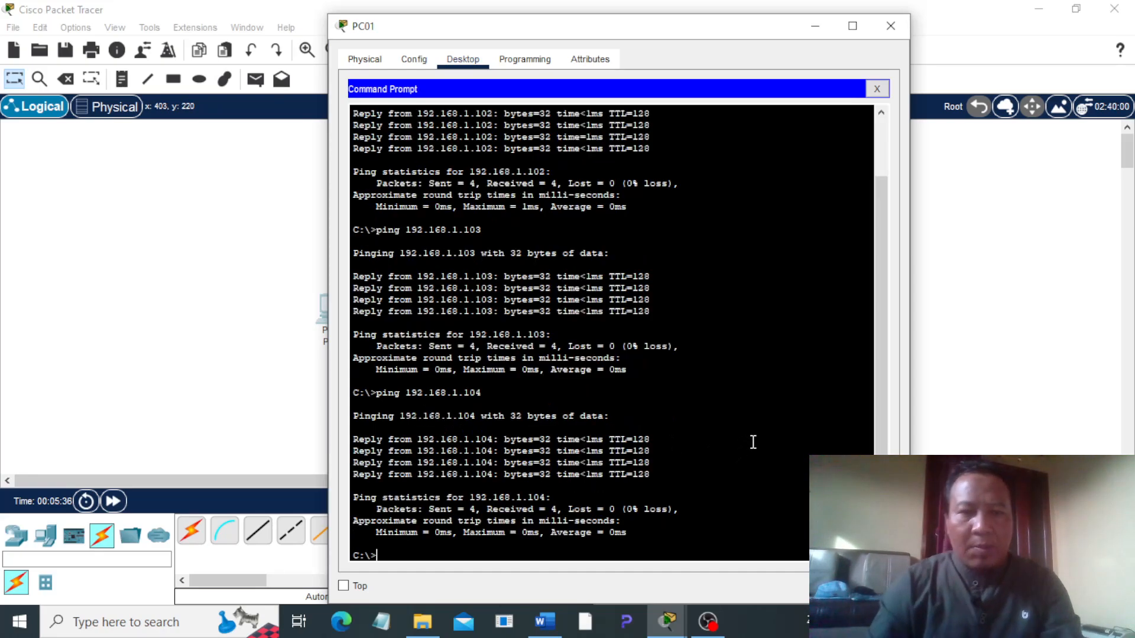
{"action": "scroll", "coordinate": [753, 443], "scroll_direction": "up", "scroll_amount": 1}
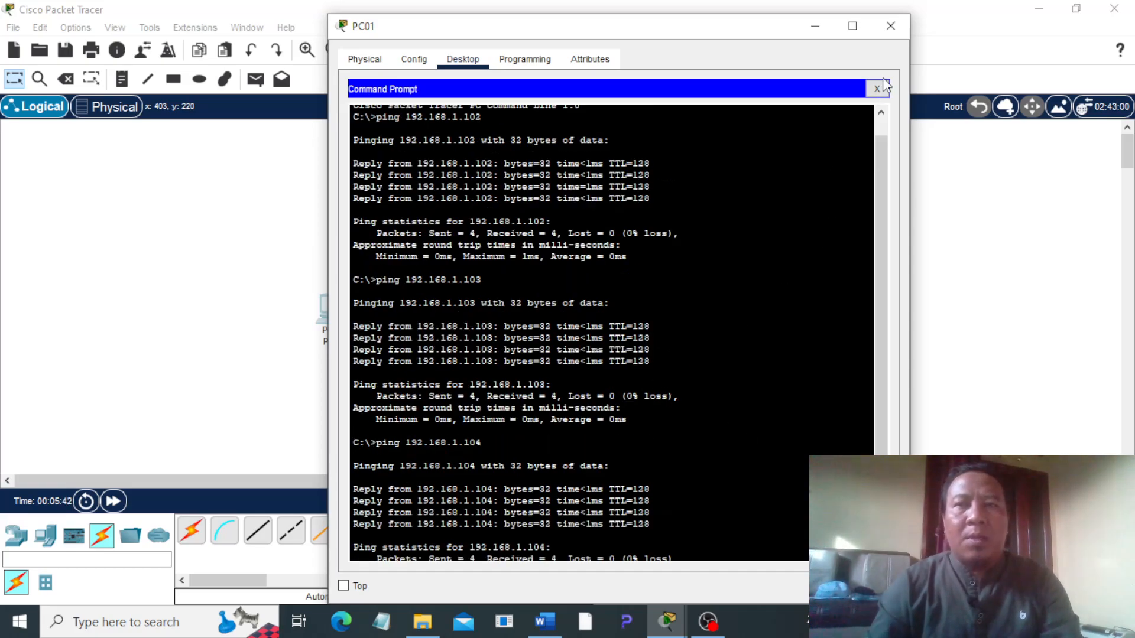
{"action": "left_click", "coordinate": [891, 27]}
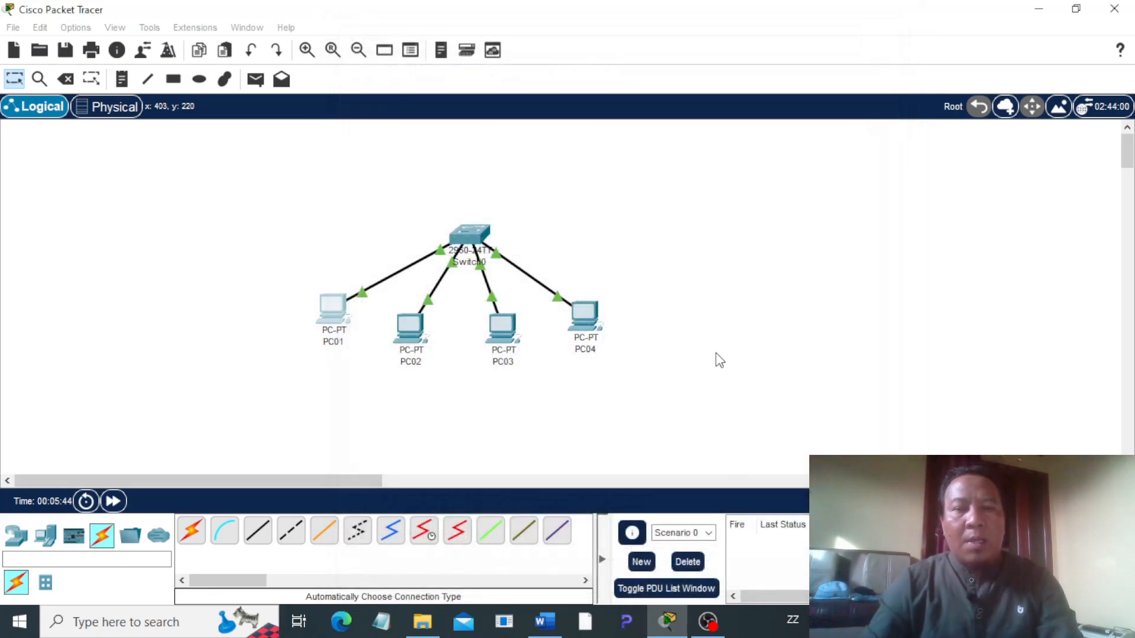
Step: Switch to Word to read the assignment's second task about the HTTP server, and return to Packet Tracer
{"action": "left_click", "coordinate": [545, 620]}
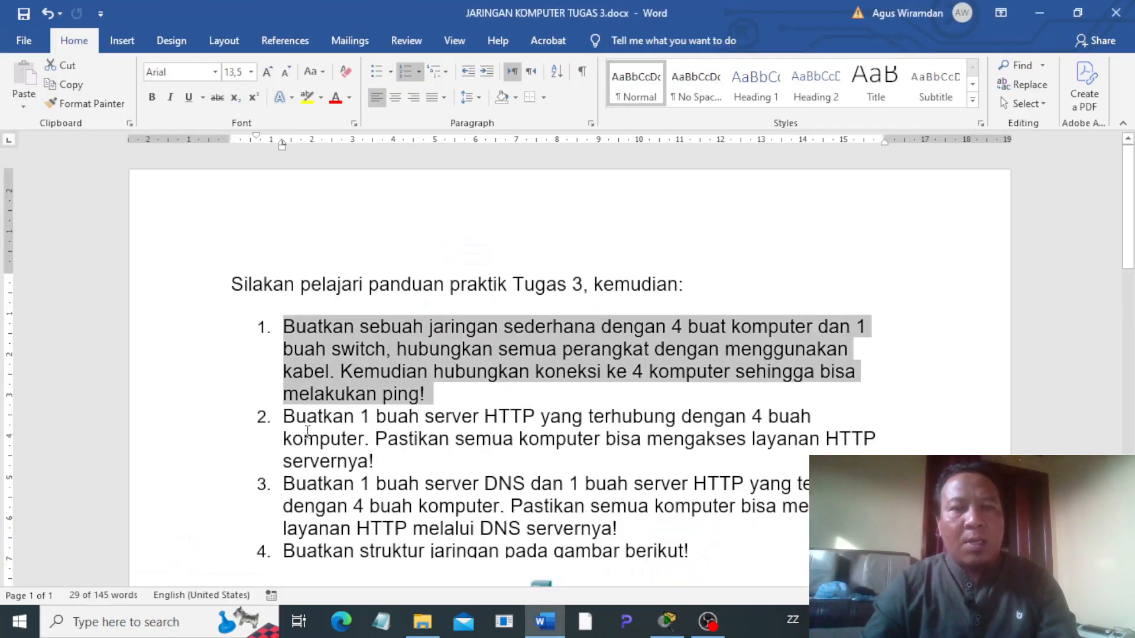
{"action": "left_click", "coordinate": [347, 417]}
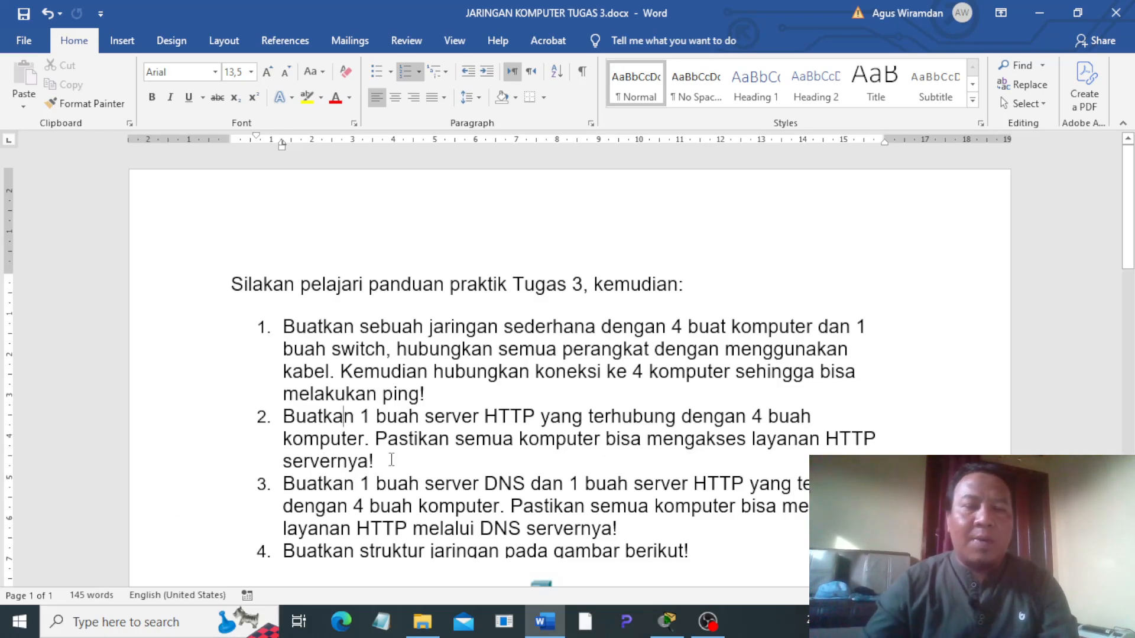
{"action": "left_click", "coordinate": [666, 625]}
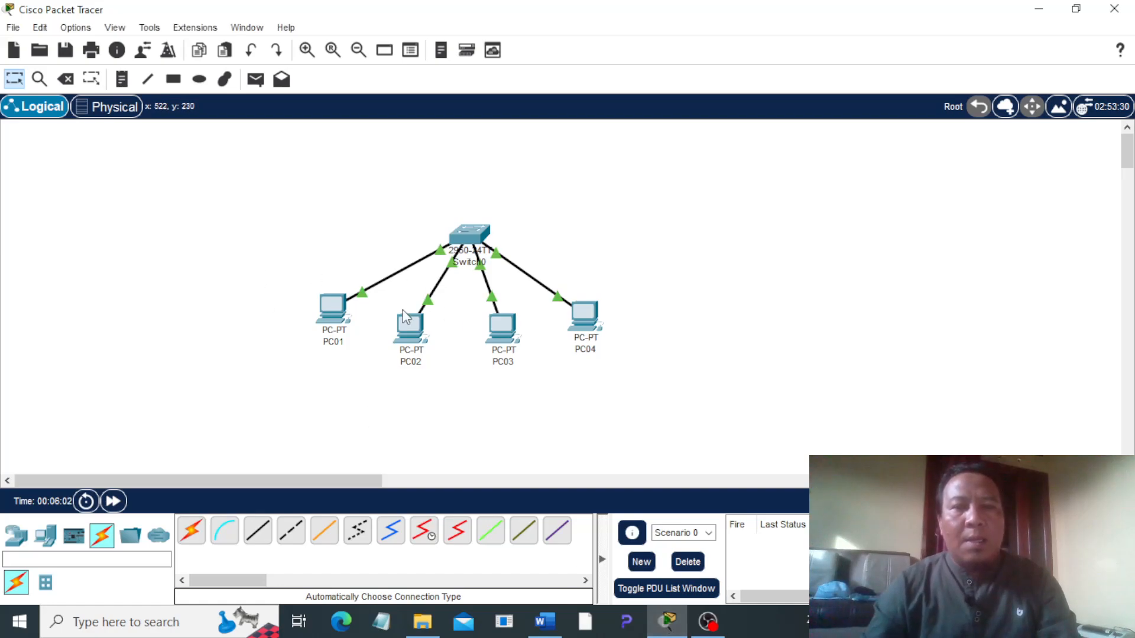
Step: Add a Server-PT end device above the switch and rename it Server HTTP
{"action": "left_click", "coordinate": [56, 543]}
{"action": "left_click_drag", "start_coordinate": [258, 532], "coordinate": [402, 155]}
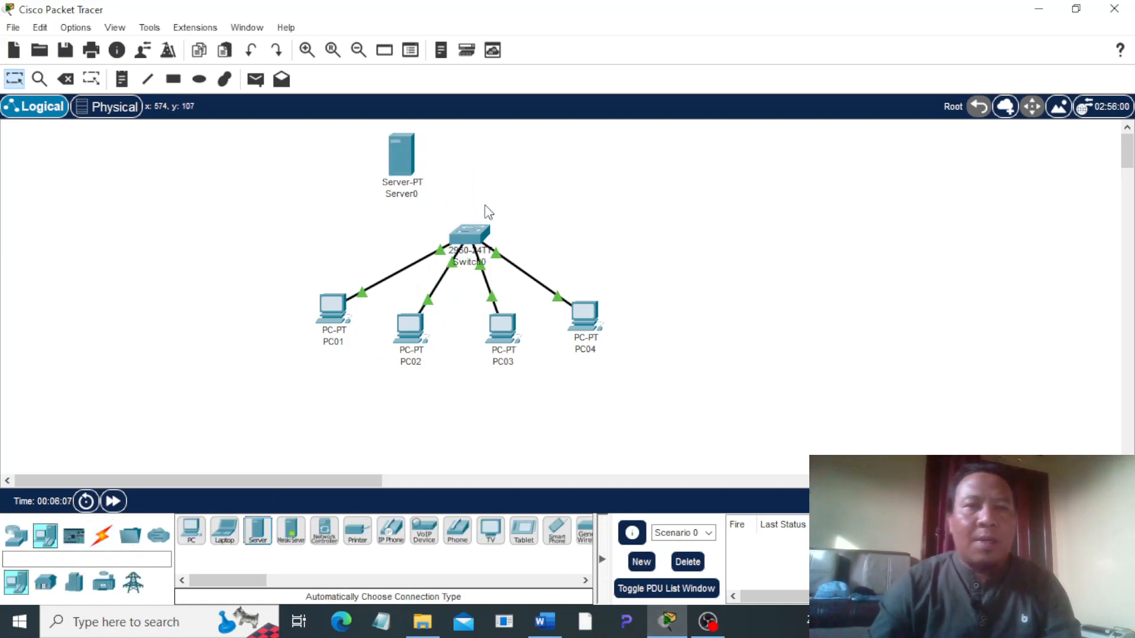
{"action": "left_click", "coordinate": [423, 196]}
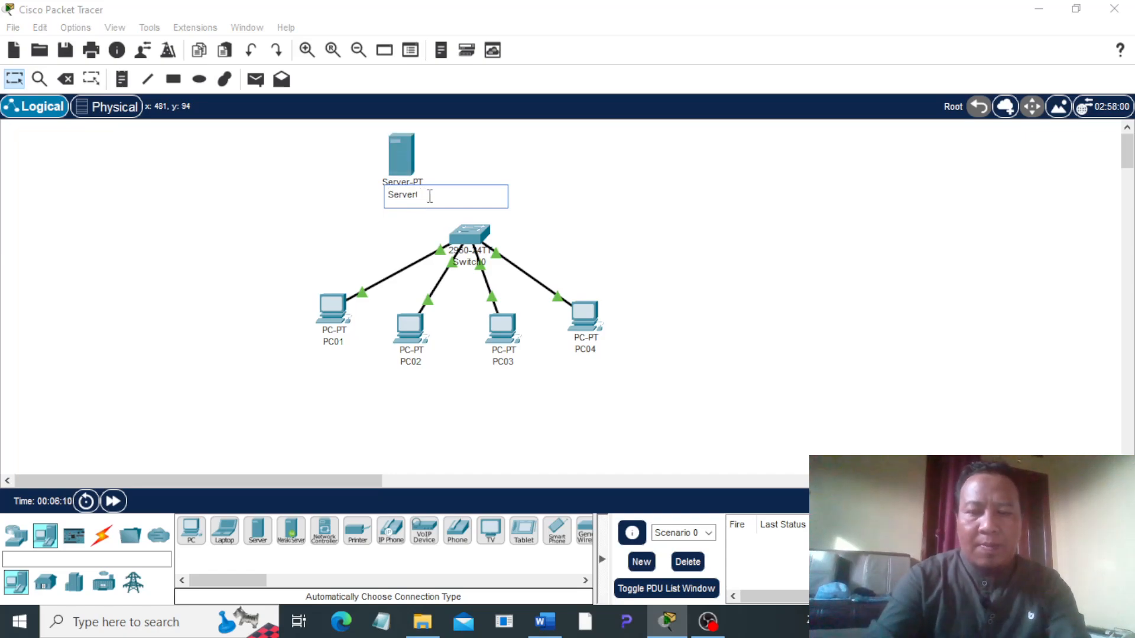
{"action": "key", "text": "BackSpace"}
{"action": "type", "text": "HTTP"}
{"action": "left_click", "coordinate": [346, 195]}
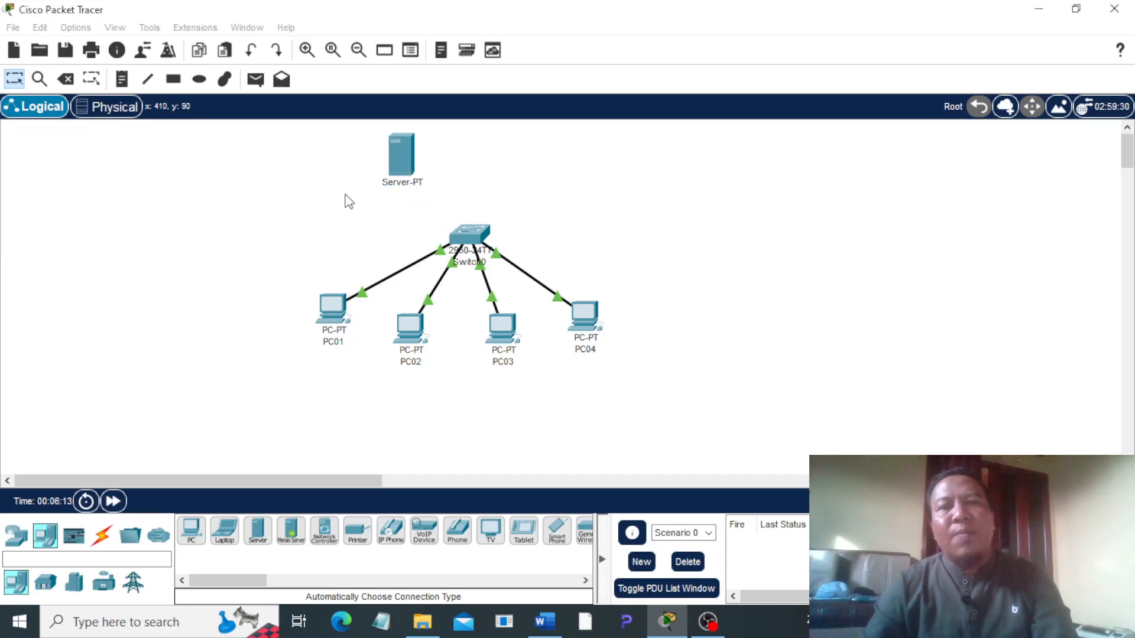
Step: Connect the switch to Server HTTP using the automatically chosen connection type
{"action": "left_click", "coordinate": [99, 540]}
{"action": "left_click", "coordinate": [191, 530]}
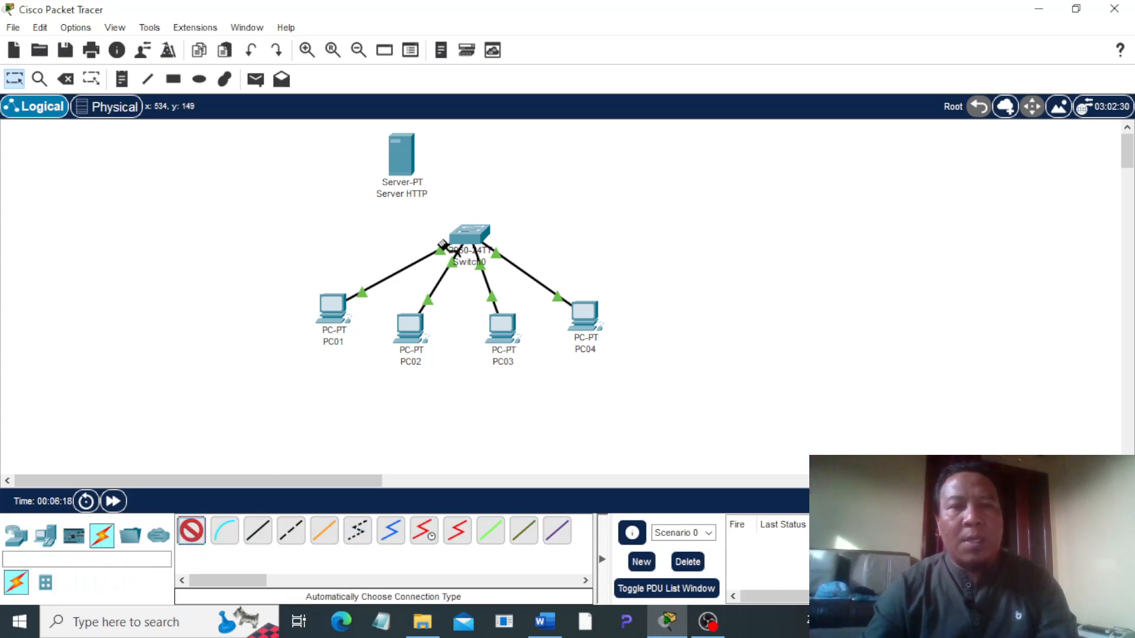
{"action": "left_click", "coordinate": [470, 233]}
{"action": "left_click", "coordinate": [405, 156]}
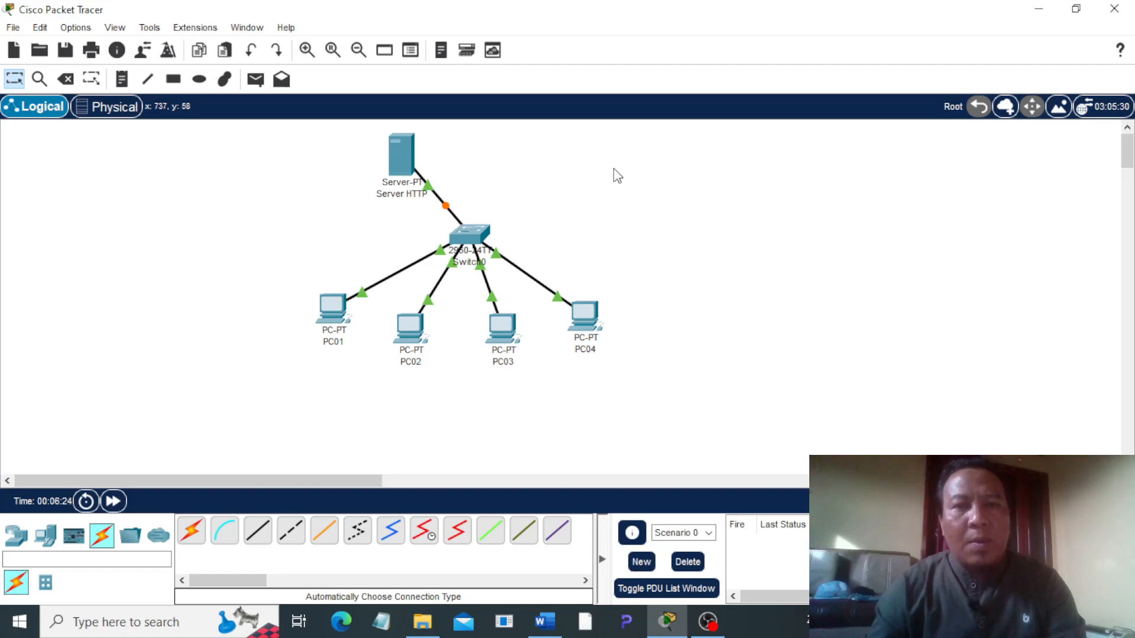
Step: Set Server HTTP's FastEthernet0 to the static IPv4 address 192.168.1.100 with subnet mask 255.255.255.0
{"action": "left_click", "coordinate": [402, 168]}
{"action": "left_click", "coordinate": [414, 59]}
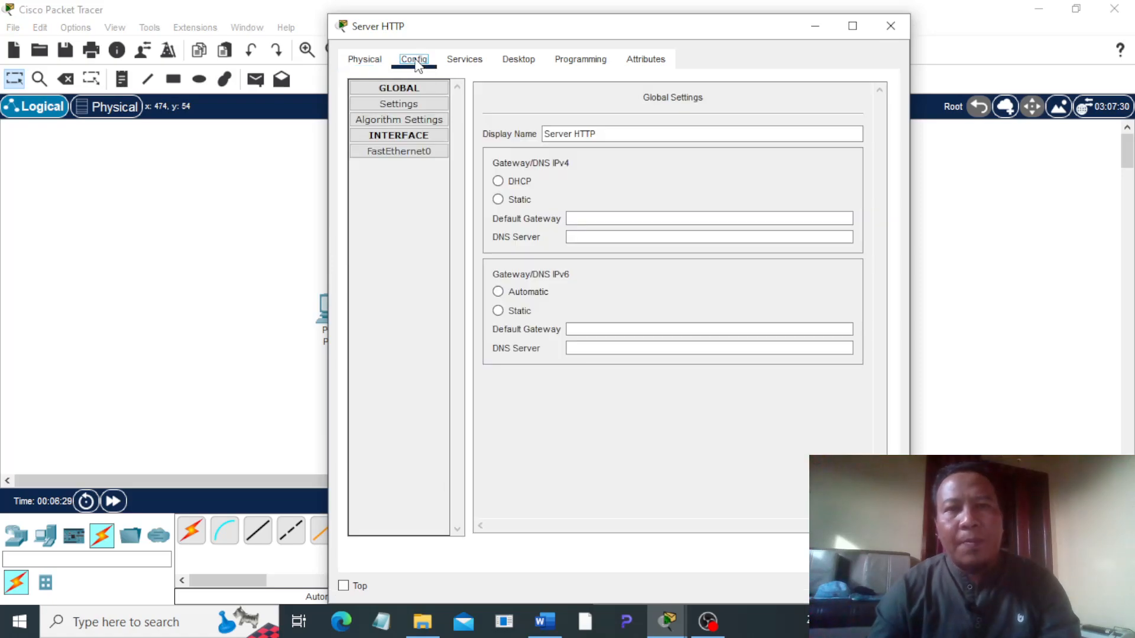
{"action": "left_click", "coordinate": [397, 154]}
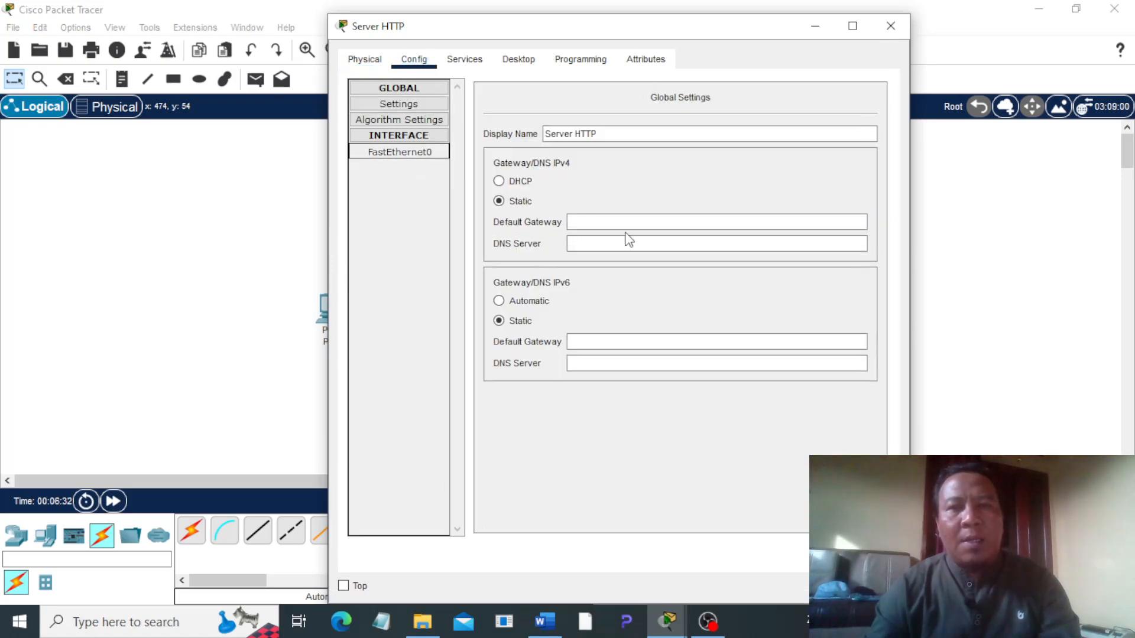
{"action": "left_click", "coordinate": [721, 235]}
{"action": "type", "text": "192.168"}
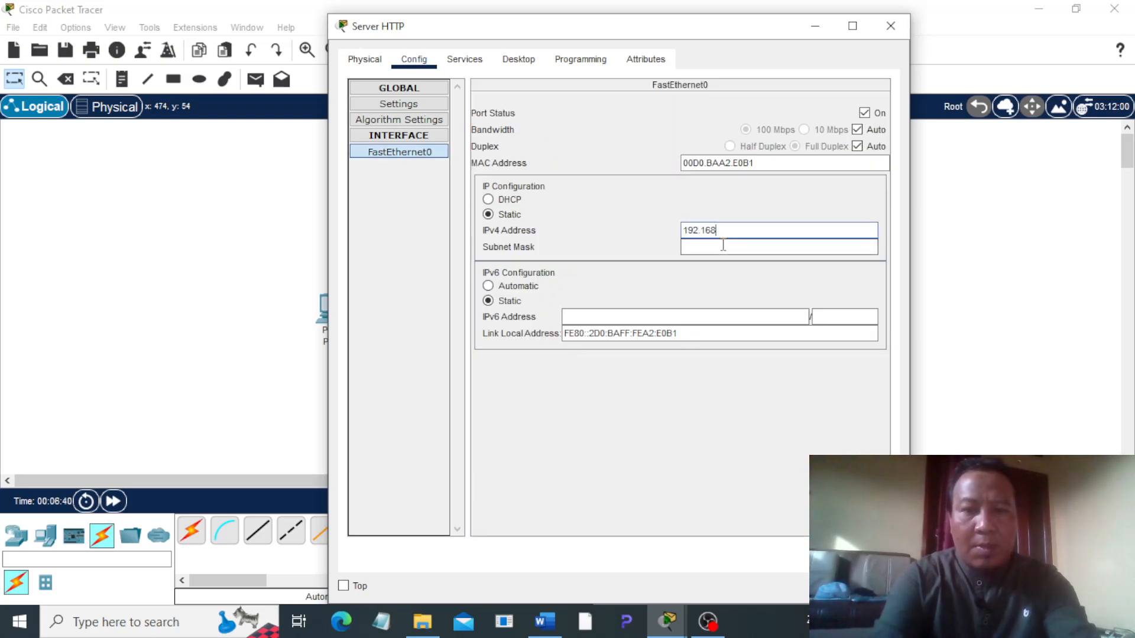
{"action": "type", "text": ".1.100"}
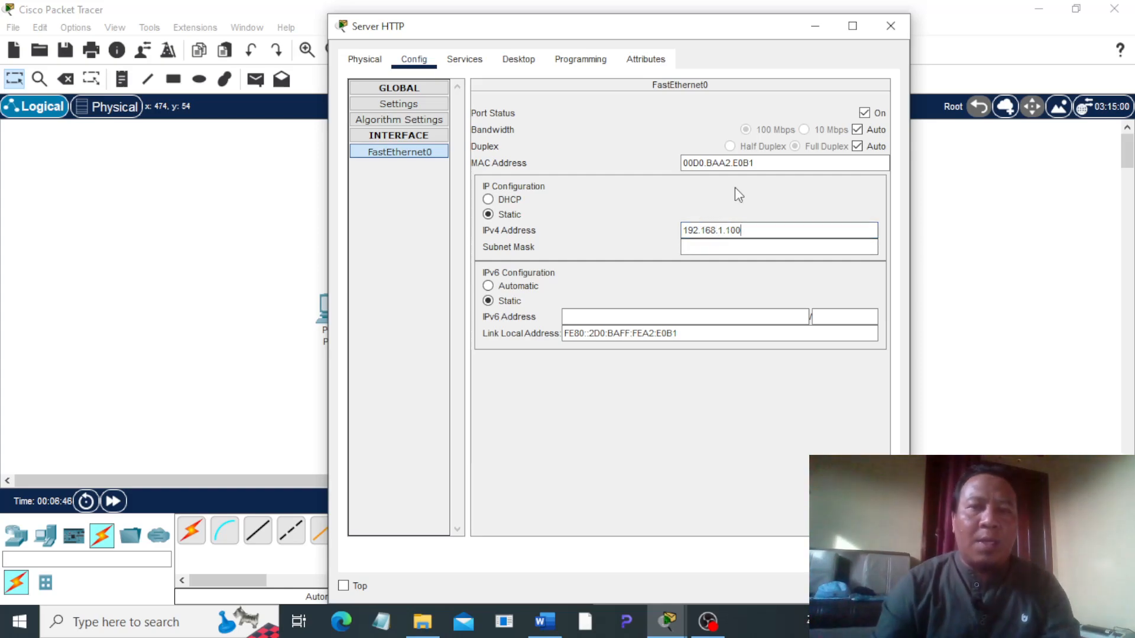
{"action": "key", "text": "Tab"}
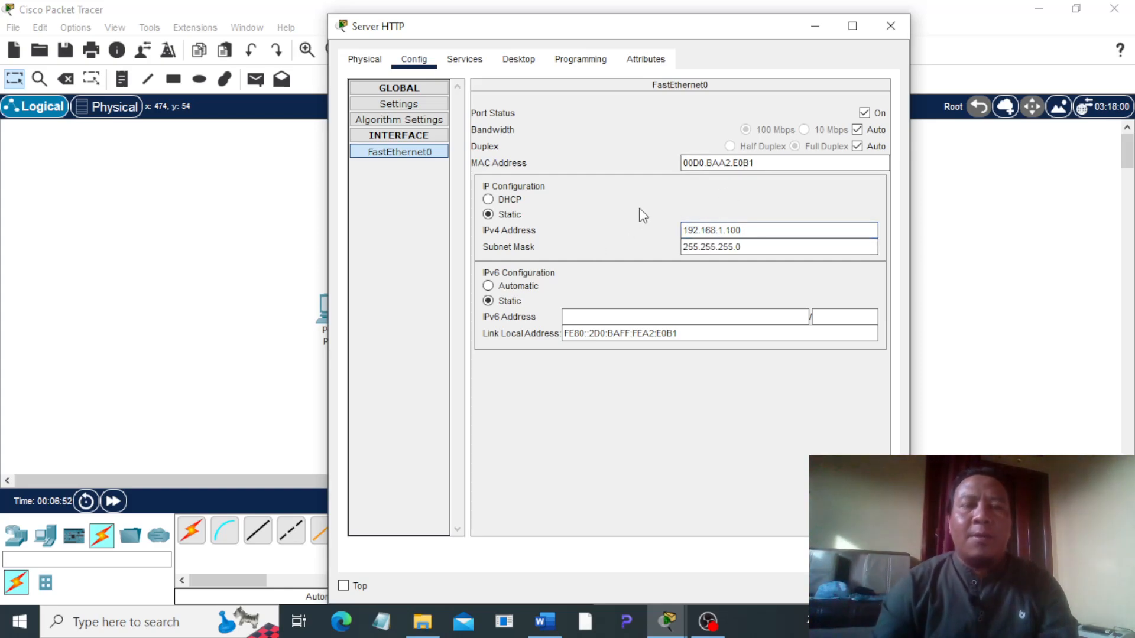
Step: Check Server HTTP's HTTP and DNS service settings, reread the second task in Word, and return to Packet Tracer
{"action": "left_click", "coordinate": [480, 62]}
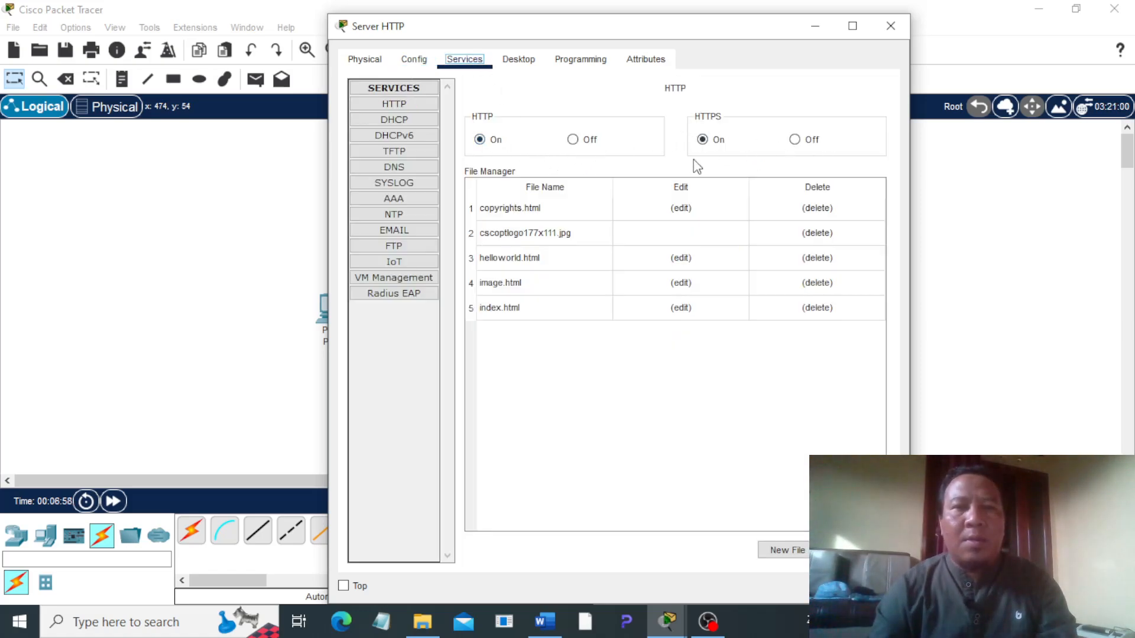
{"action": "left_click", "coordinate": [403, 168]}
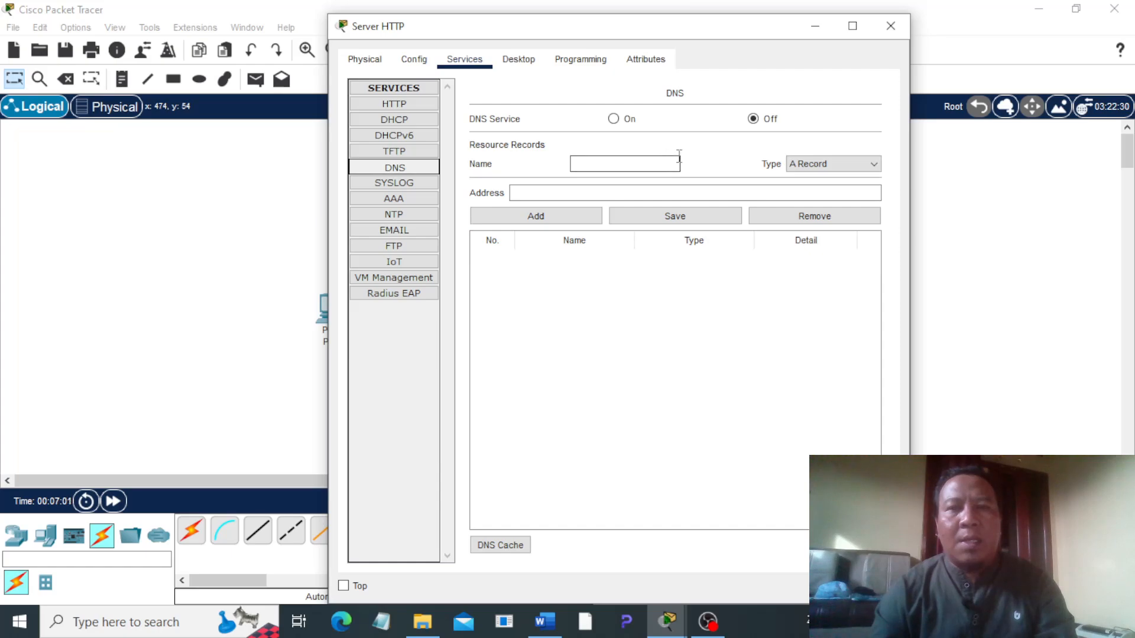
{"action": "left_click", "coordinate": [889, 27]}
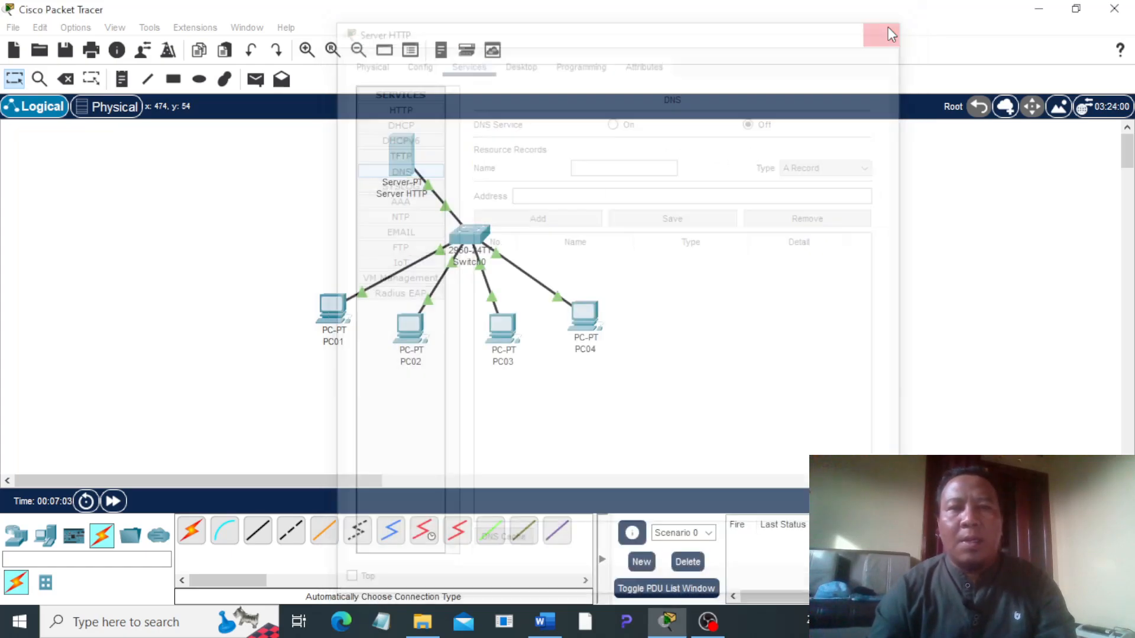
{"action": "left_click", "coordinate": [543, 621]}
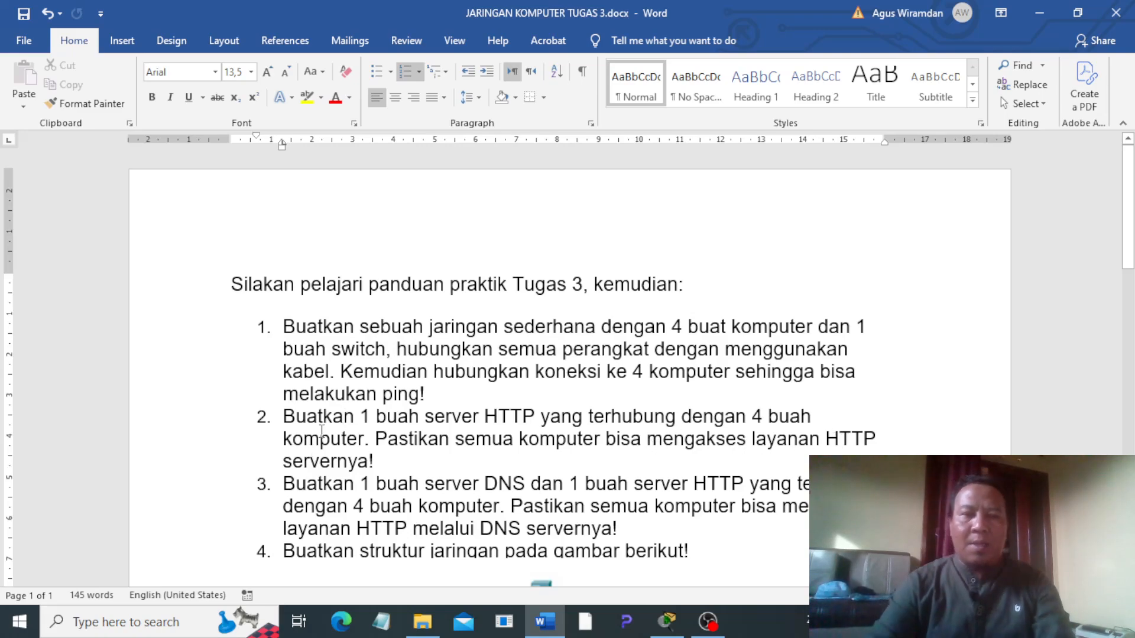
{"action": "left_click", "coordinate": [668, 620]}
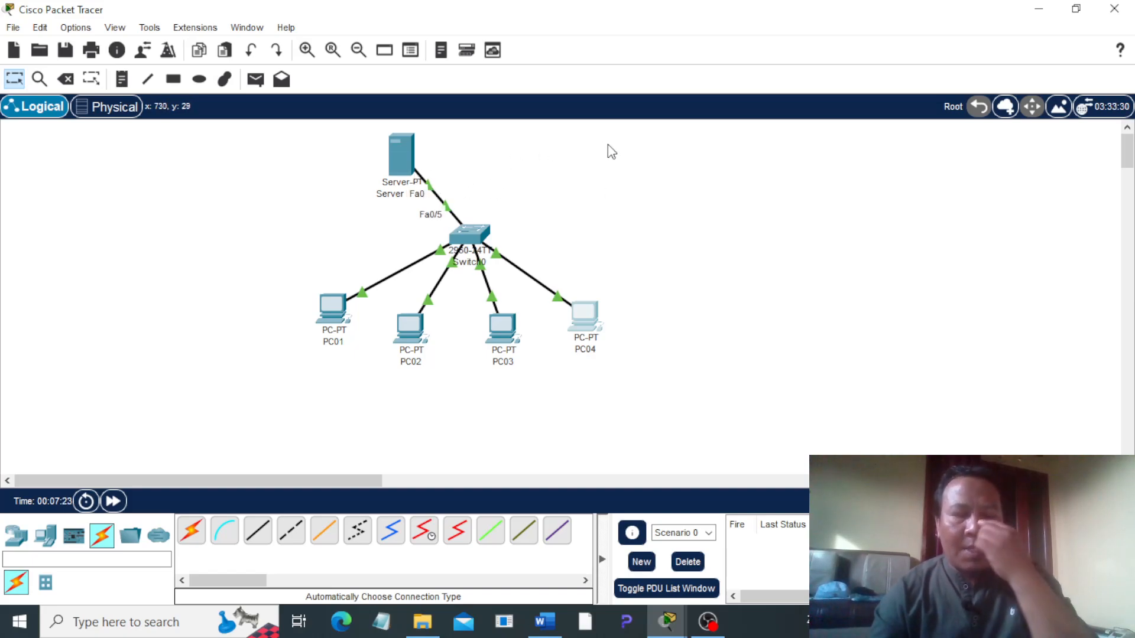
Step: Load 192.168.1.100 in PC04's web browser to test access to the HTTP server, and close PC04's window
{"action": "left_click", "coordinate": [591, 319]}
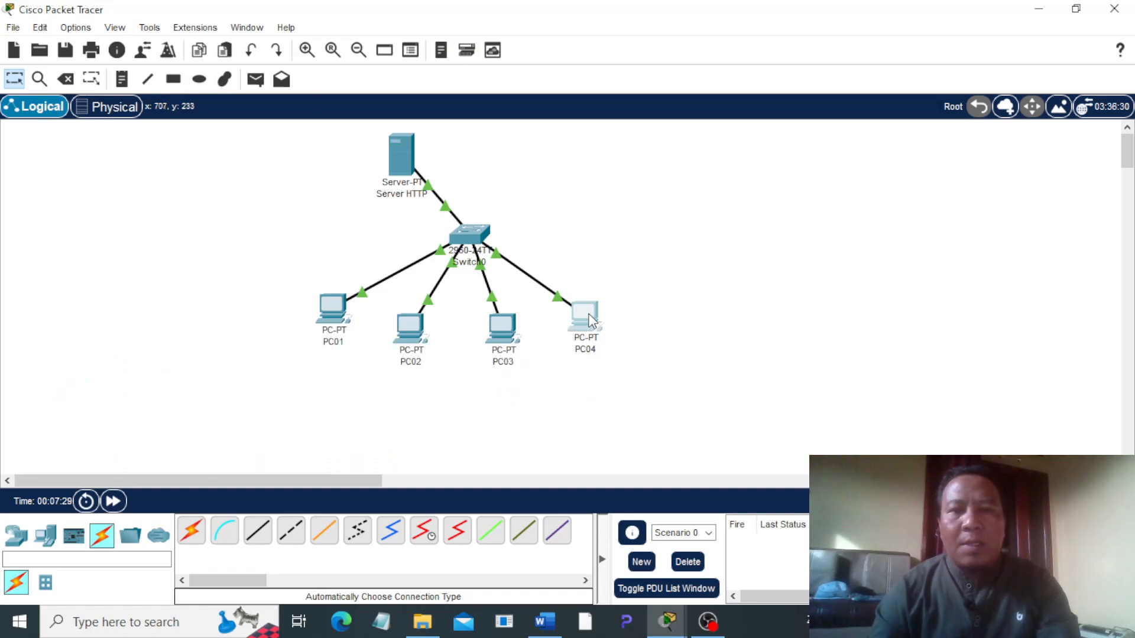
{"action": "left_click", "coordinate": [462, 65]}
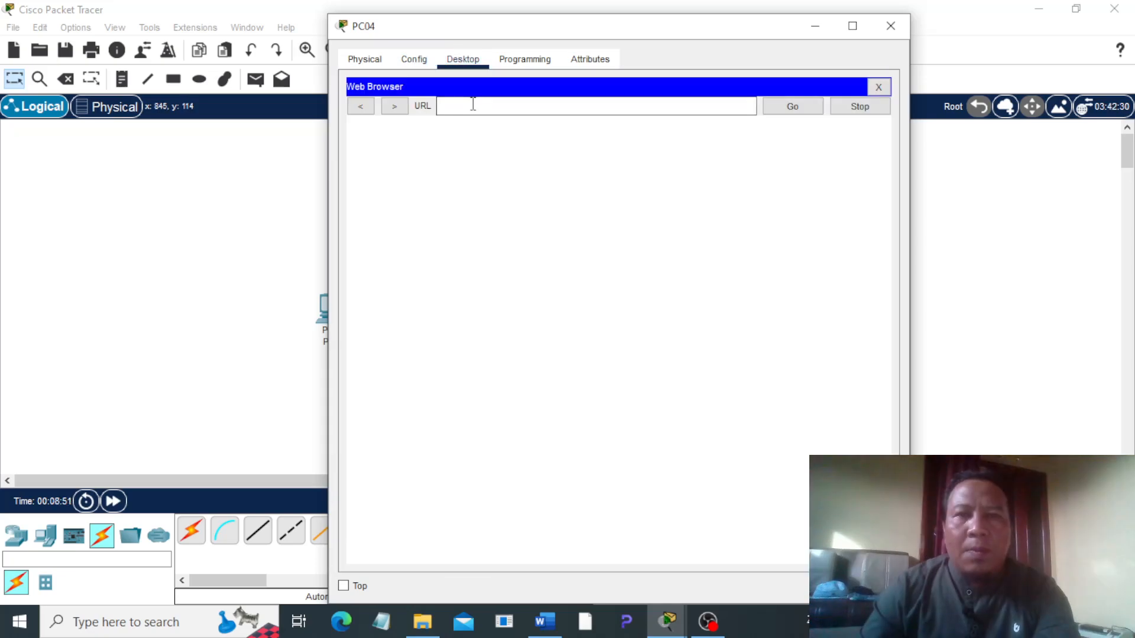
{"action": "left_click", "coordinate": [473, 104]}
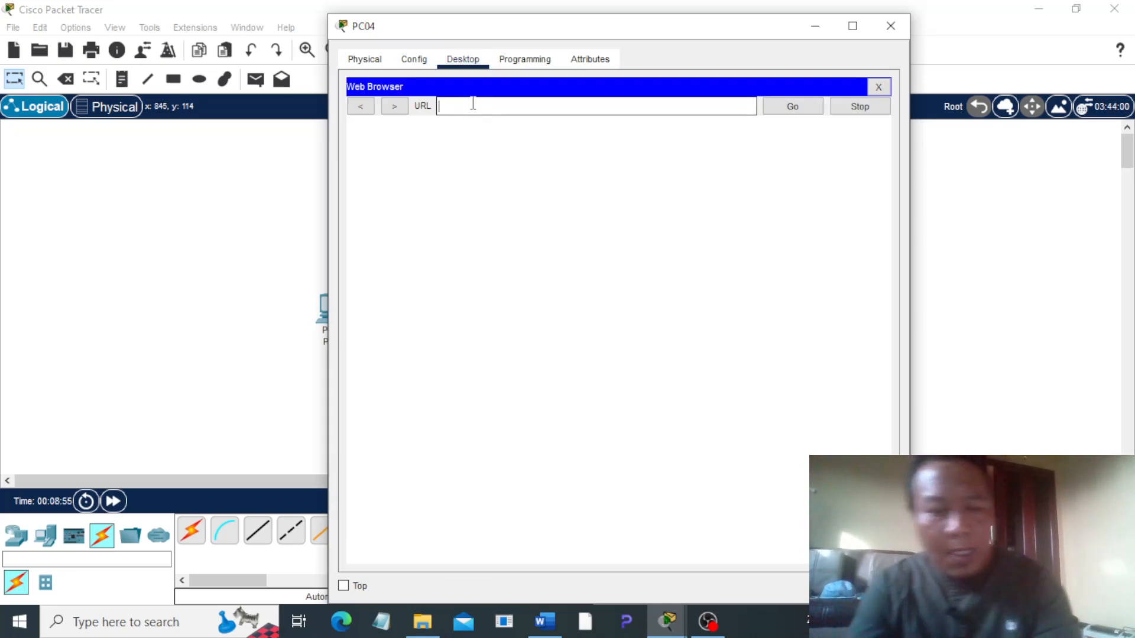
{"action": "type", "text": "192.168.1.100"}
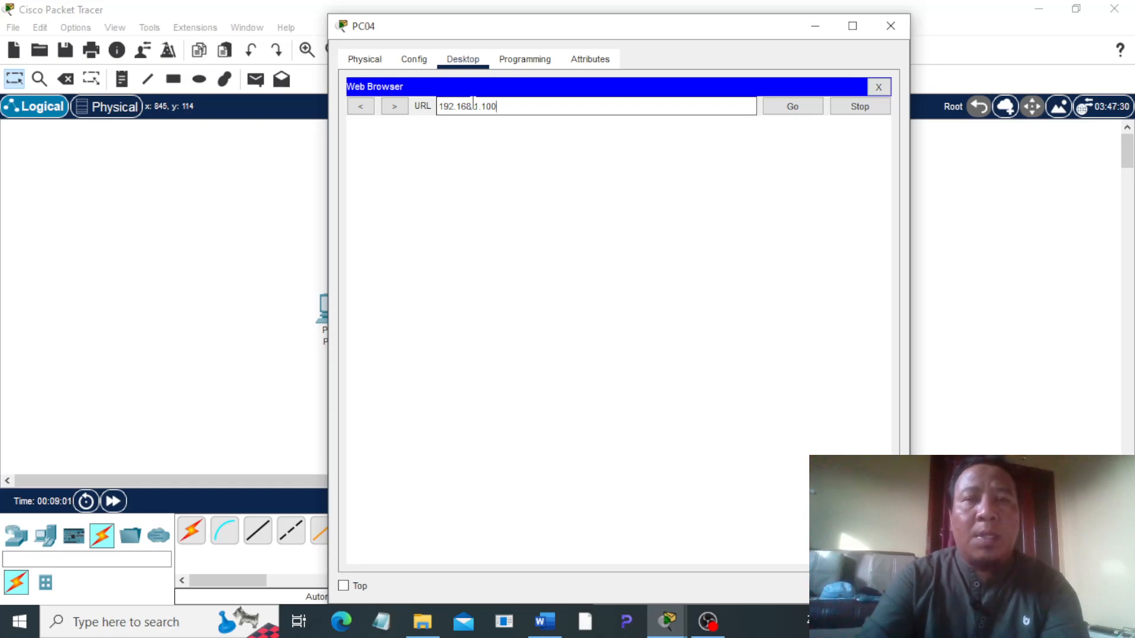
{"action": "left_click", "coordinate": [793, 107]}
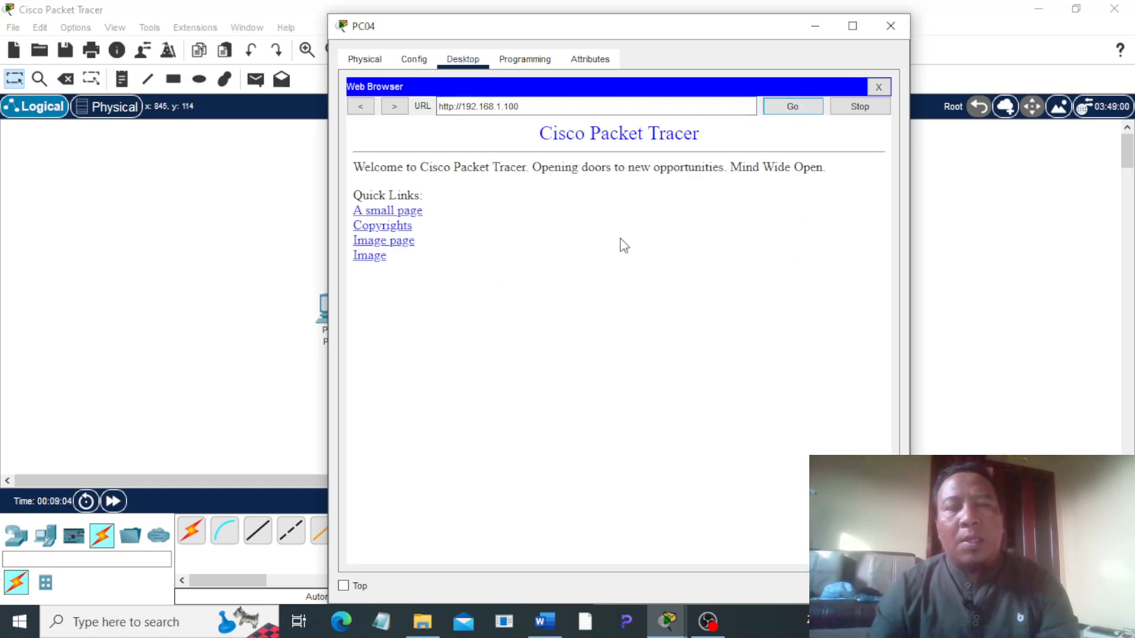
{"action": "left_click", "coordinate": [880, 35]}
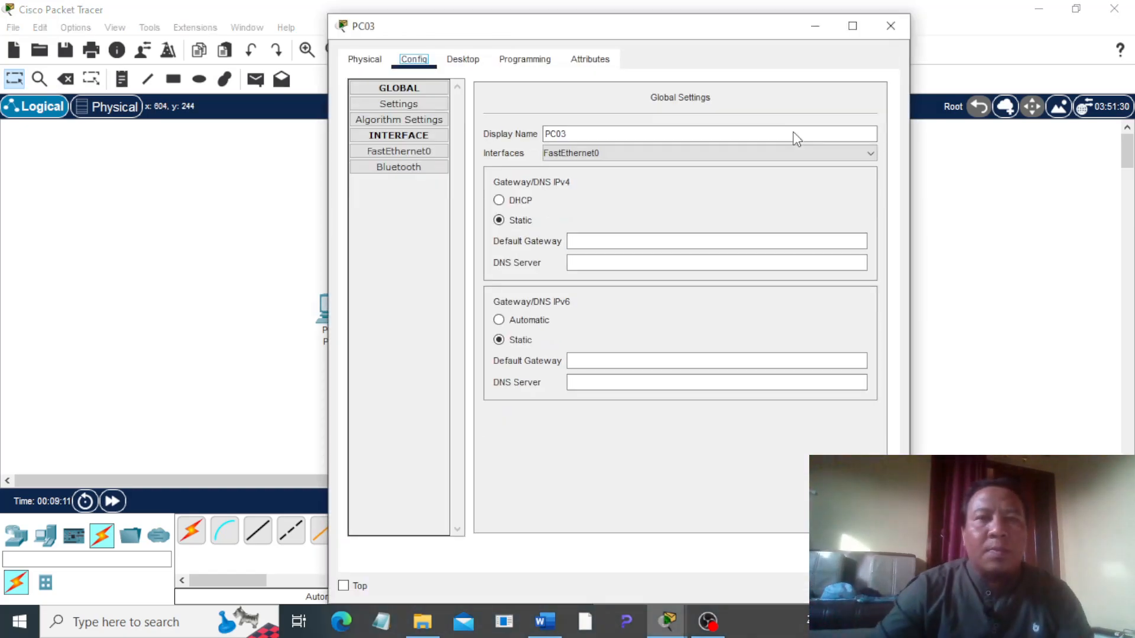
Step: Load 192.168.1.100 in PC03's web browser to test access to the HTTP server, and close PC03's window
{"action": "left_click", "coordinate": [464, 65]}
{"action": "left_click", "coordinate": [853, 147]}
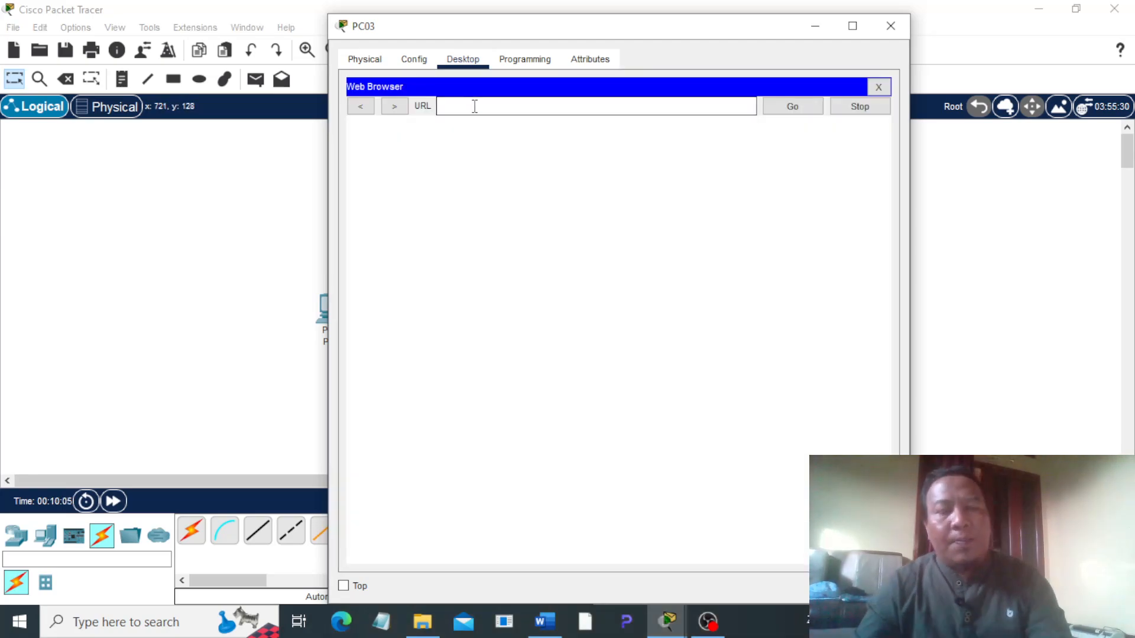
{"action": "type", "text": "192.168.1.100"}
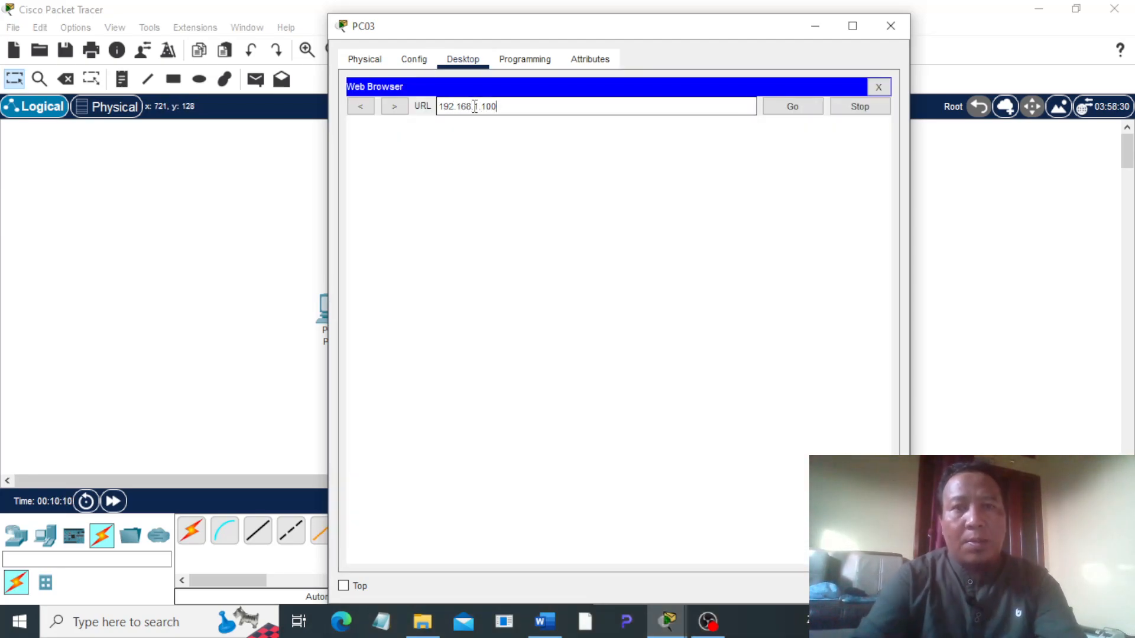
{"action": "left_click", "coordinate": [794, 107]}
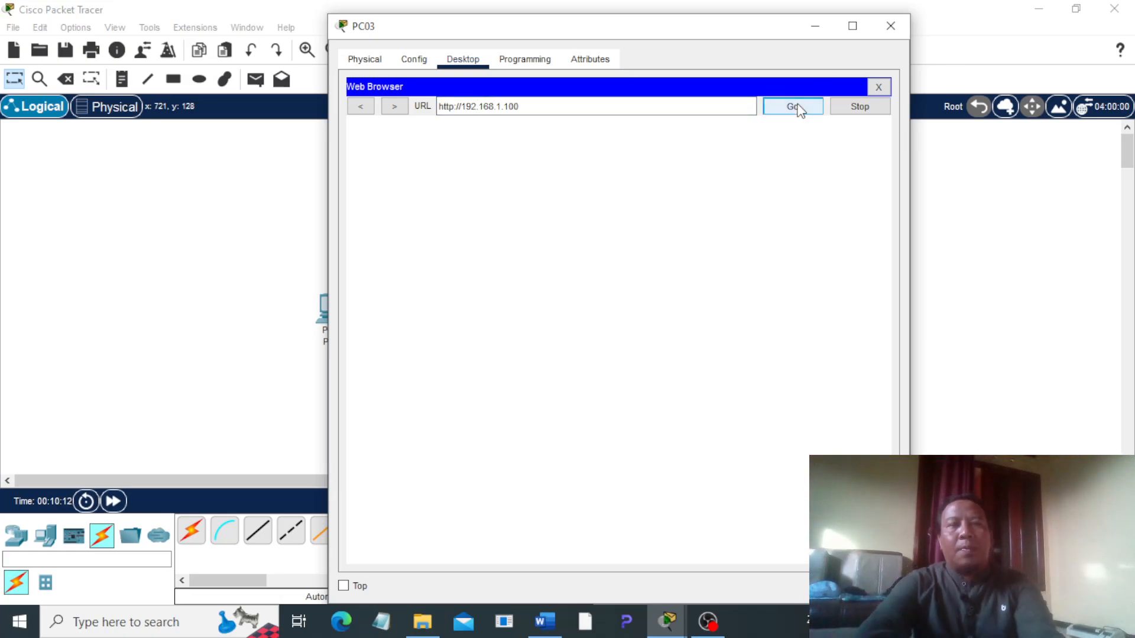
{"action": "left_click", "coordinate": [891, 26]}
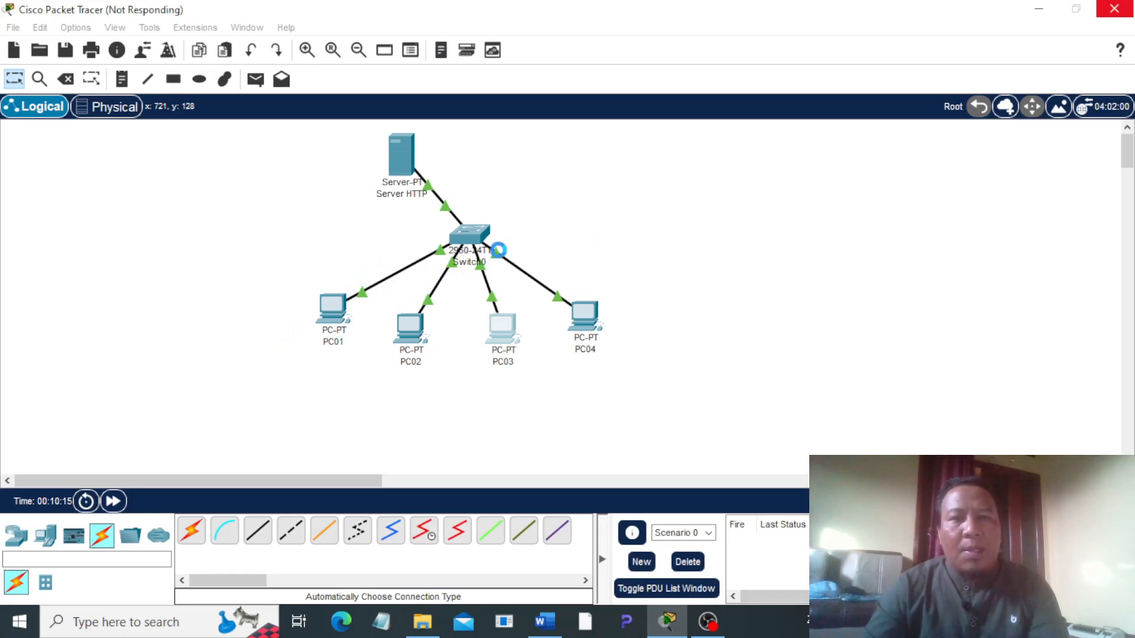
Step: Switch to Word to read the assignment's third task about the DNS and HTTP servers, and return to Packet Tracer
{"action": "left_click", "coordinate": [545, 621]}
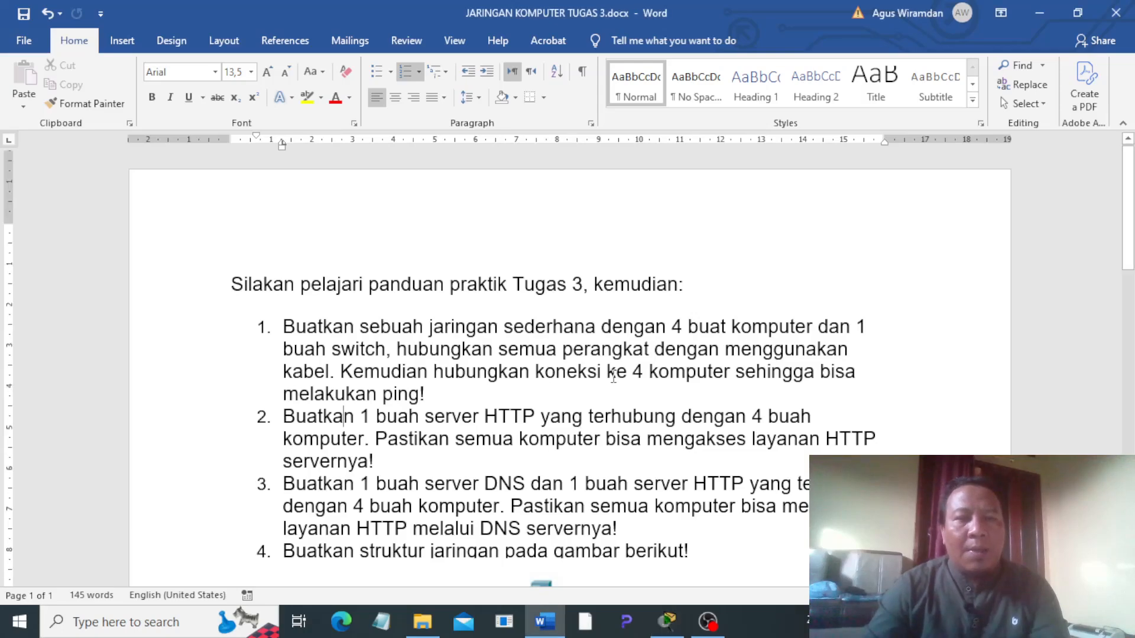
{"action": "scroll", "coordinate": [340, 441], "scroll_direction": "down", "scroll_amount": 1}
{"action": "scroll", "coordinate": [341, 440], "scroll_direction": "down", "scroll_amount": 1}
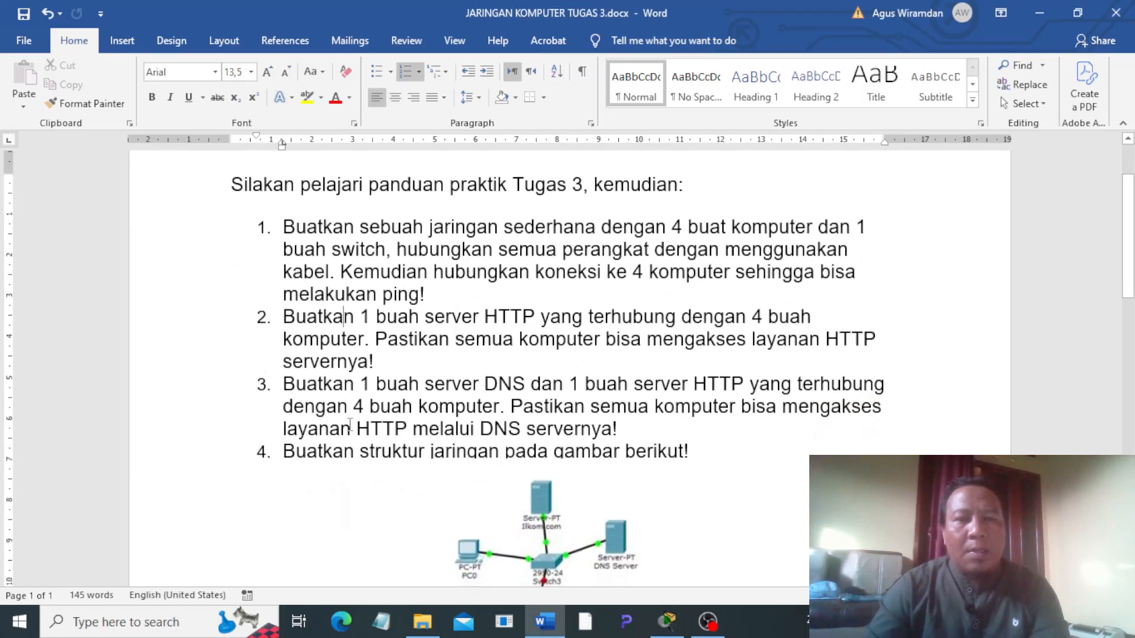
{"action": "scroll", "coordinate": [400, 406], "scroll_direction": "down", "scroll_amount": 1}
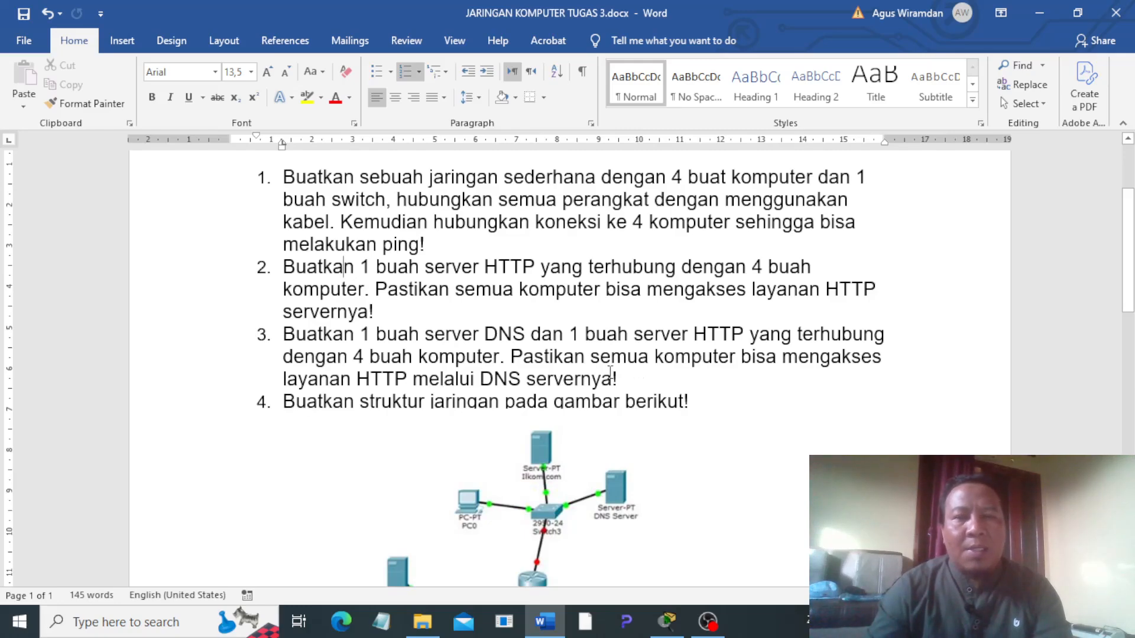
{"action": "left_click", "coordinate": [668, 620]}
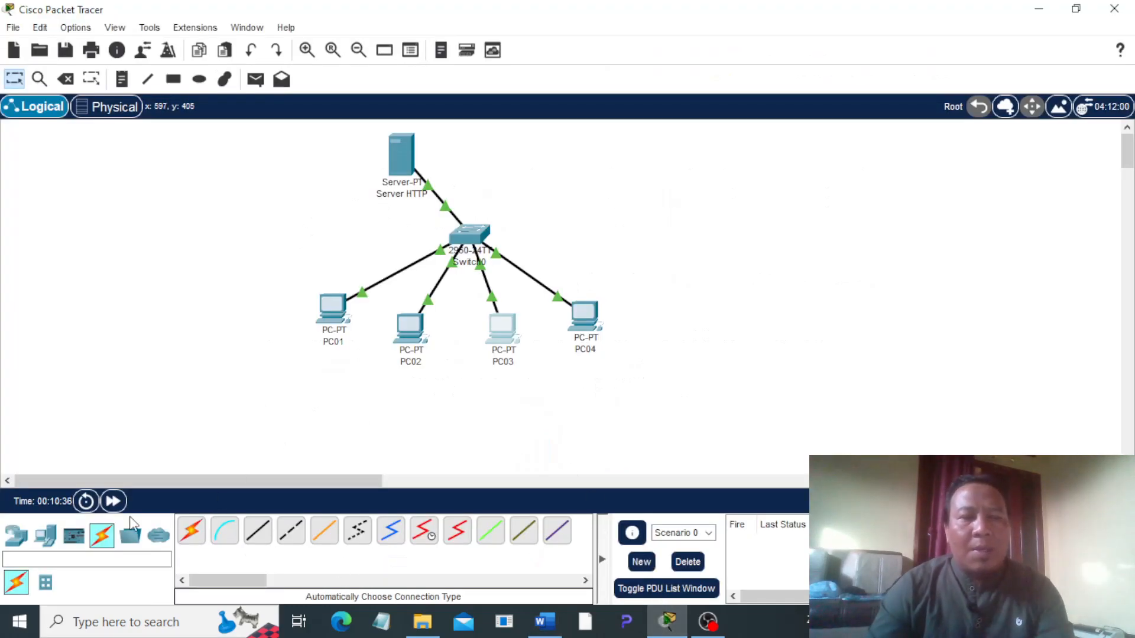
Step: Add a second Server-PT end device above PC04, level with Server HTTP, and rename it Server DNS
{"action": "left_click", "coordinate": [45, 535]}
{"action": "left_click_drag", "start_coordinate": [258, 531], "coordinate": [590, 243]}
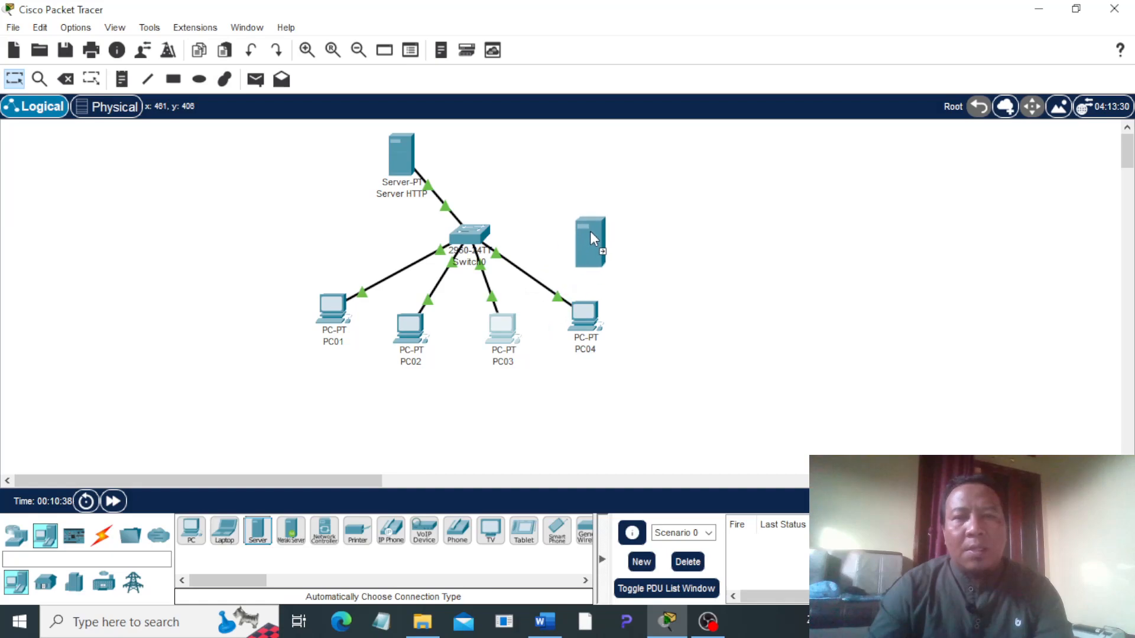
{"action": "left_click_drag", "start_coordinate": [597, 171], "coordinate": [596, 170]}
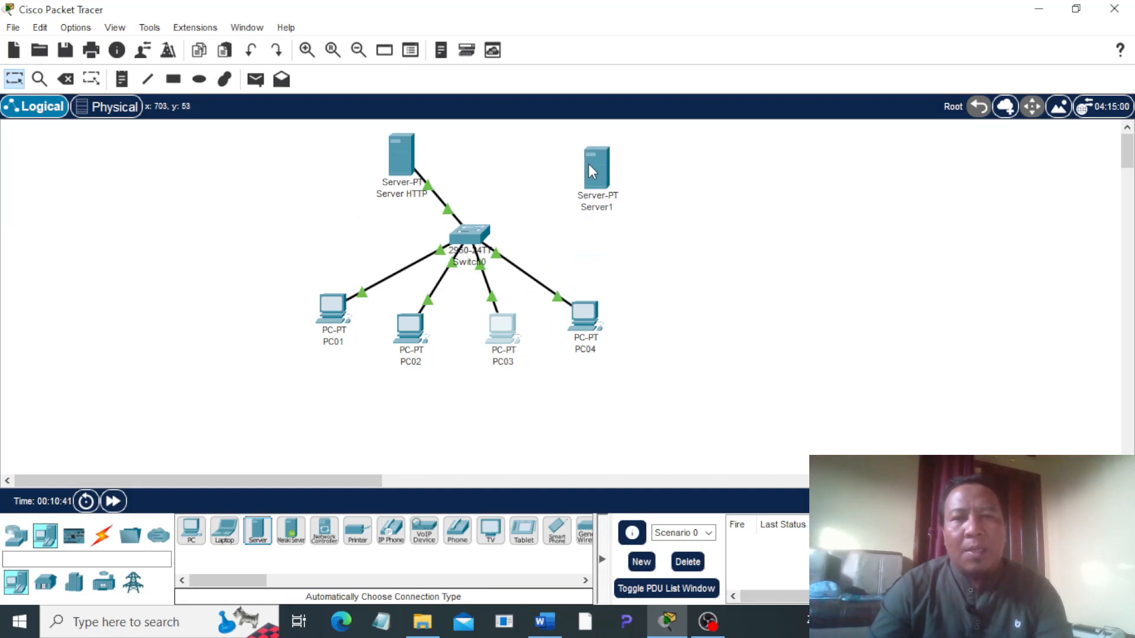
{"action": "left_click", "coordinate": [594, 201]}
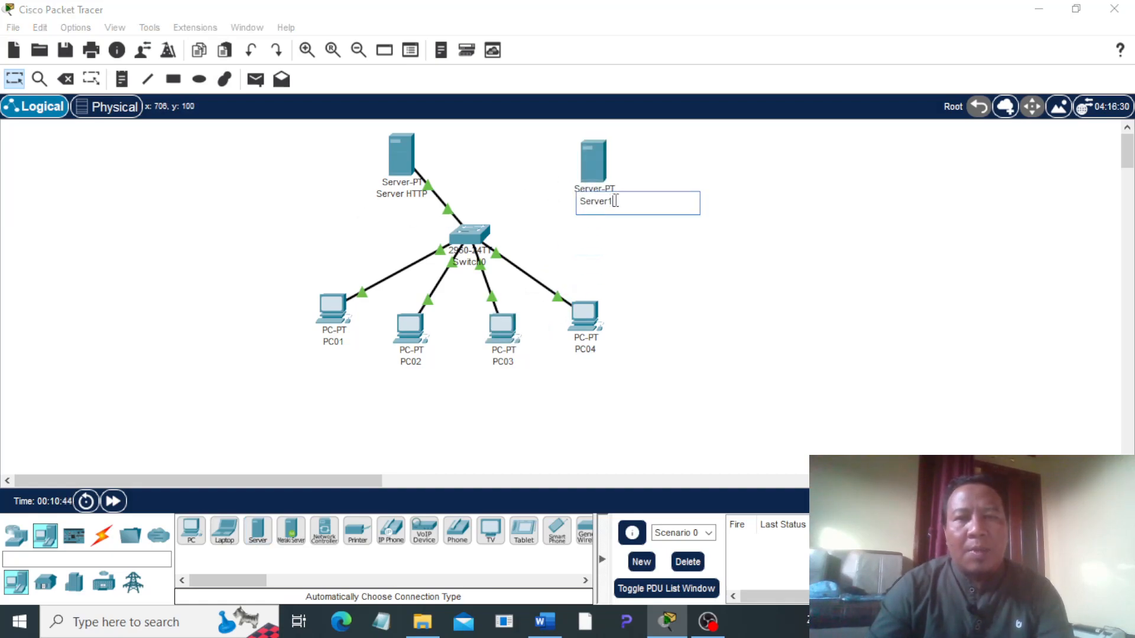
{"action": "key", "text": "BackSpace"}
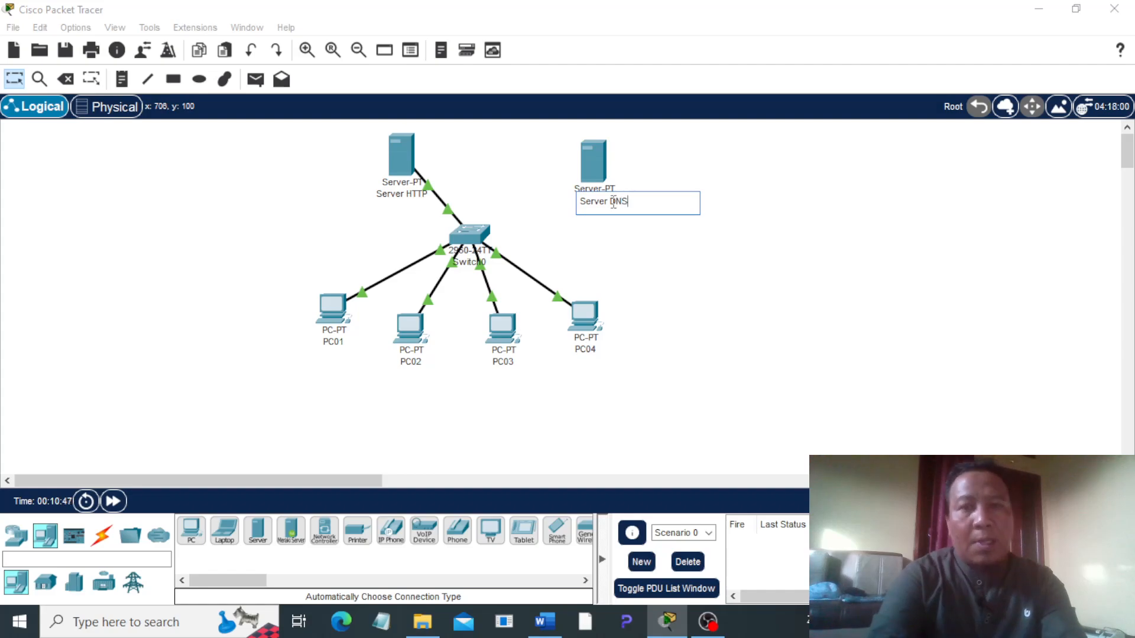
{"action": "left_click", "coordinate": [650, 161]}
Step: Connect the switch to Server DNS using the automatically chosen connection type
{"action": "left_click", "coordinate": [102, 535]}
{"action": "left_click", "coordinate": [467, 237]}
{"action": "left_click", "coordinate": [597, 167]}
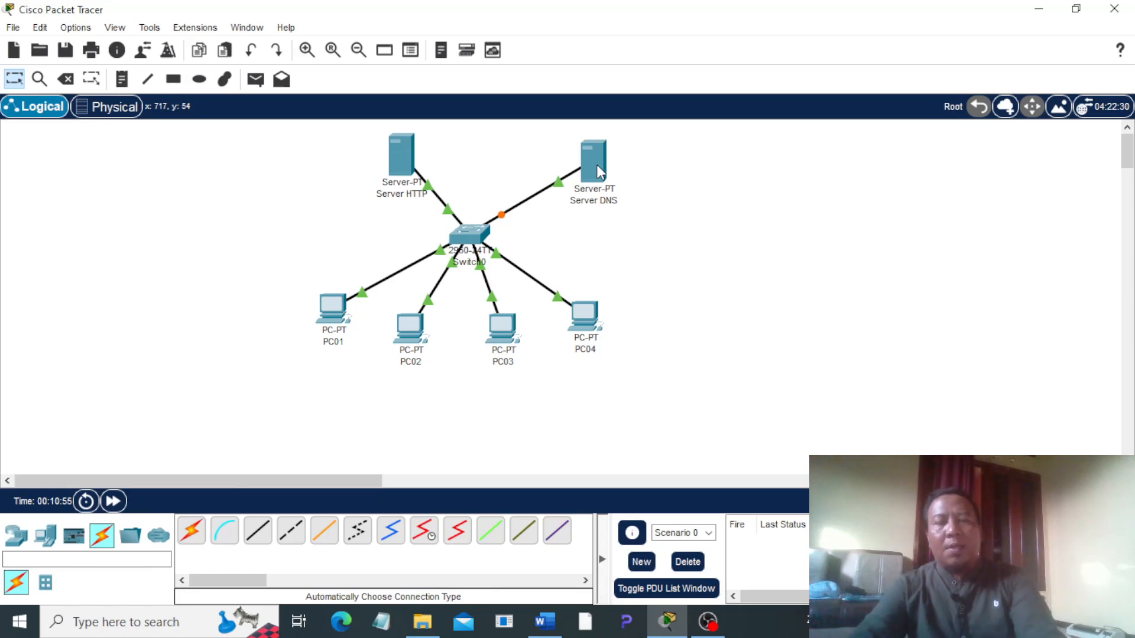
Step: Give Server DNS's FastEthernet0 interface the static IPv4 address 192.168.1.200 with subnet mask 255.255.255.0
{"action": "mouse_move", "coordinate": [592, 154]}
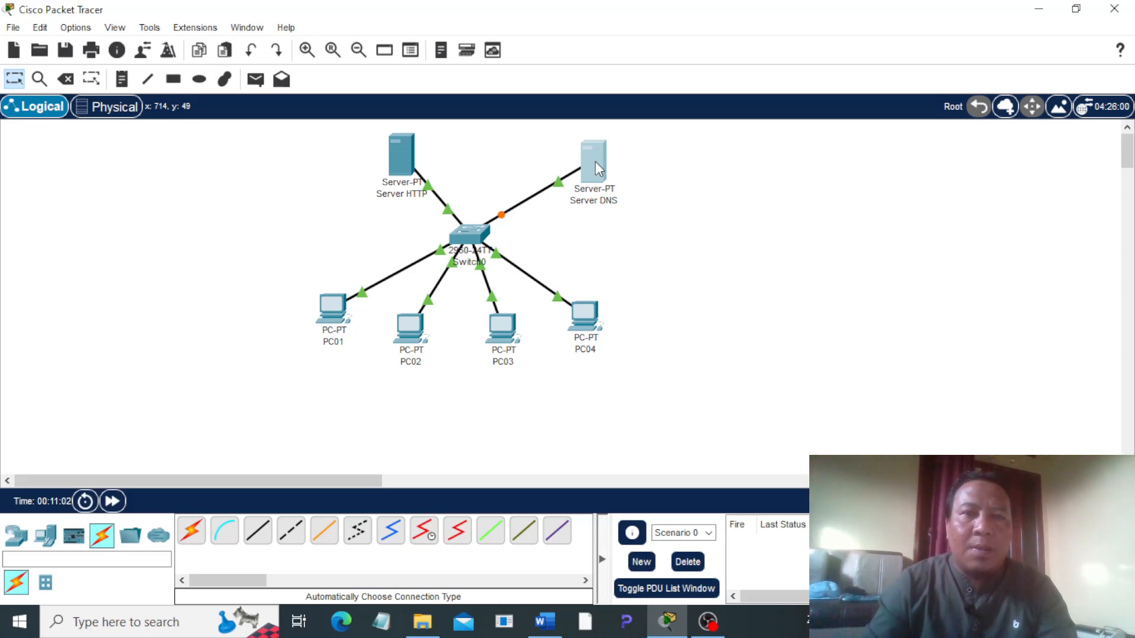
{"action": "left_click", "coordinate": [595, 162]}
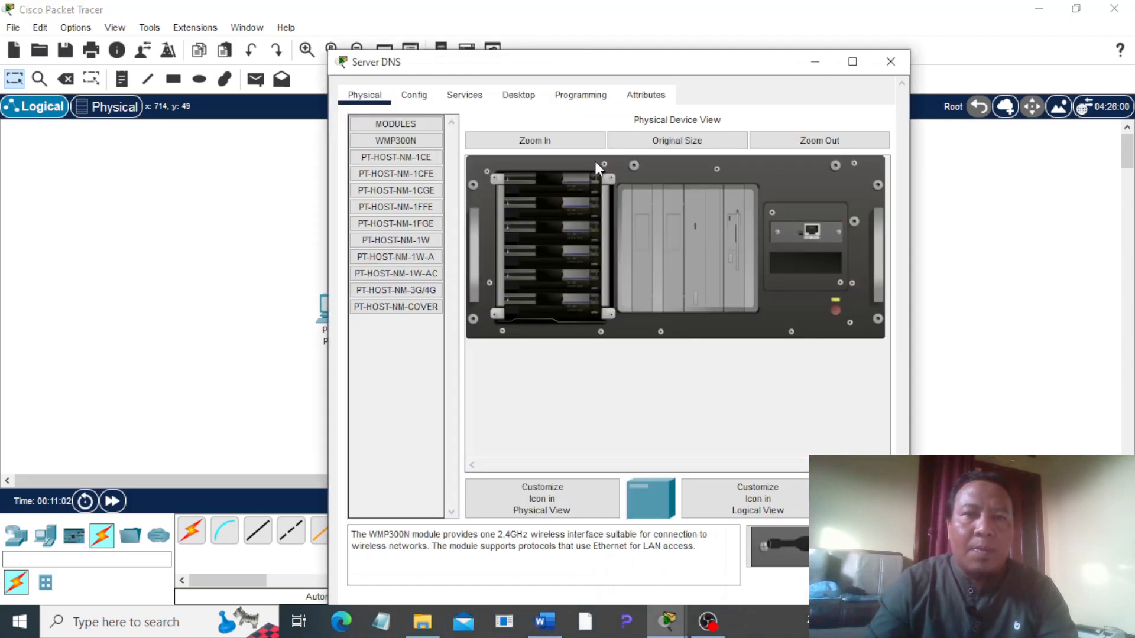
{"action": "left_click", "coordinate": [416, 100]}
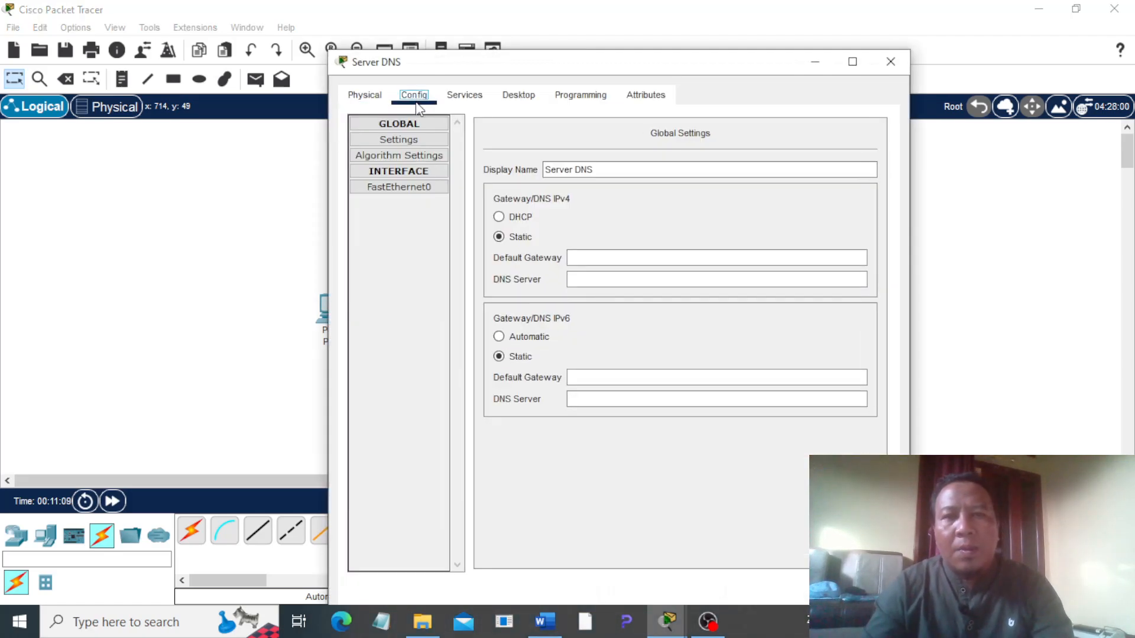
{"action": "left_click", "coordinate": [395, 188]}
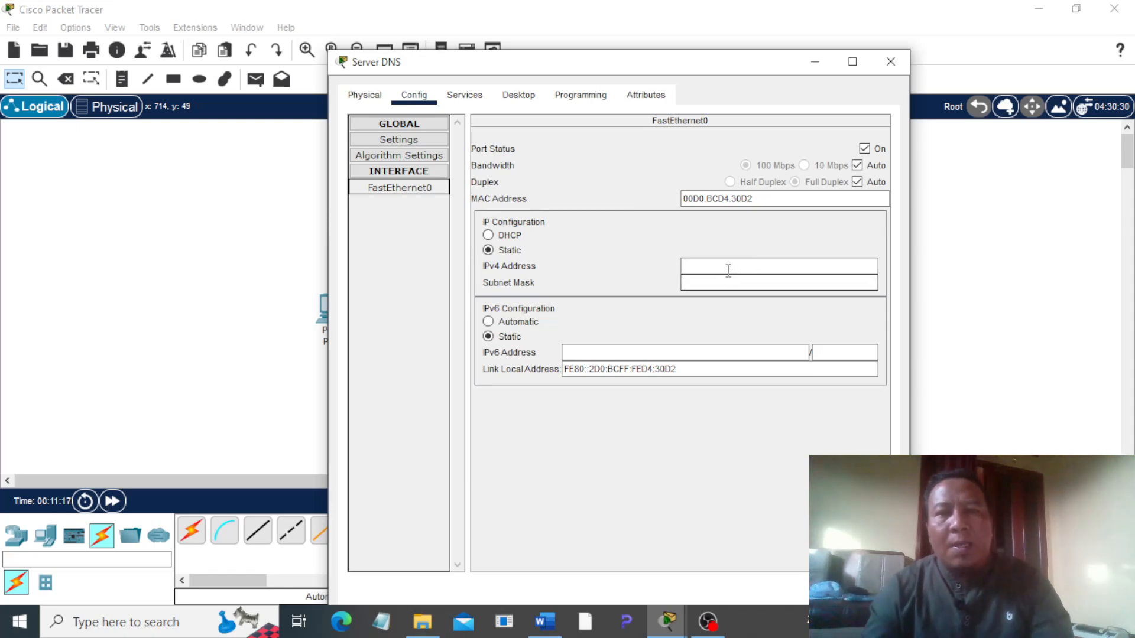
{"action": "left_click", "coordinate": [727, 266]}
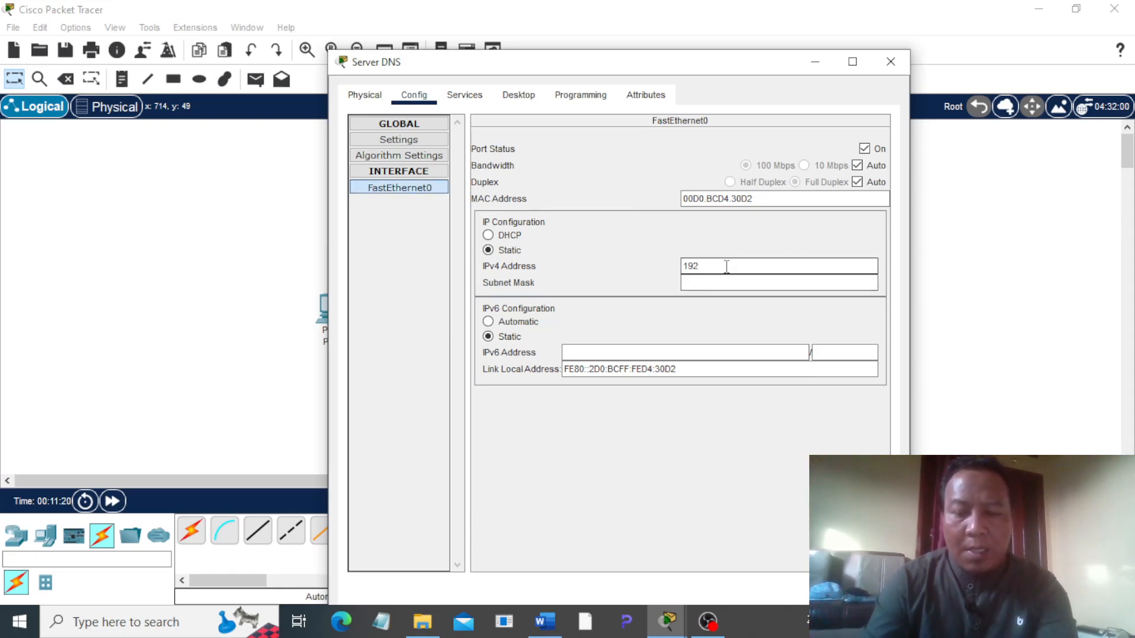
{"action": "type", "text": "192.168.1.200"}
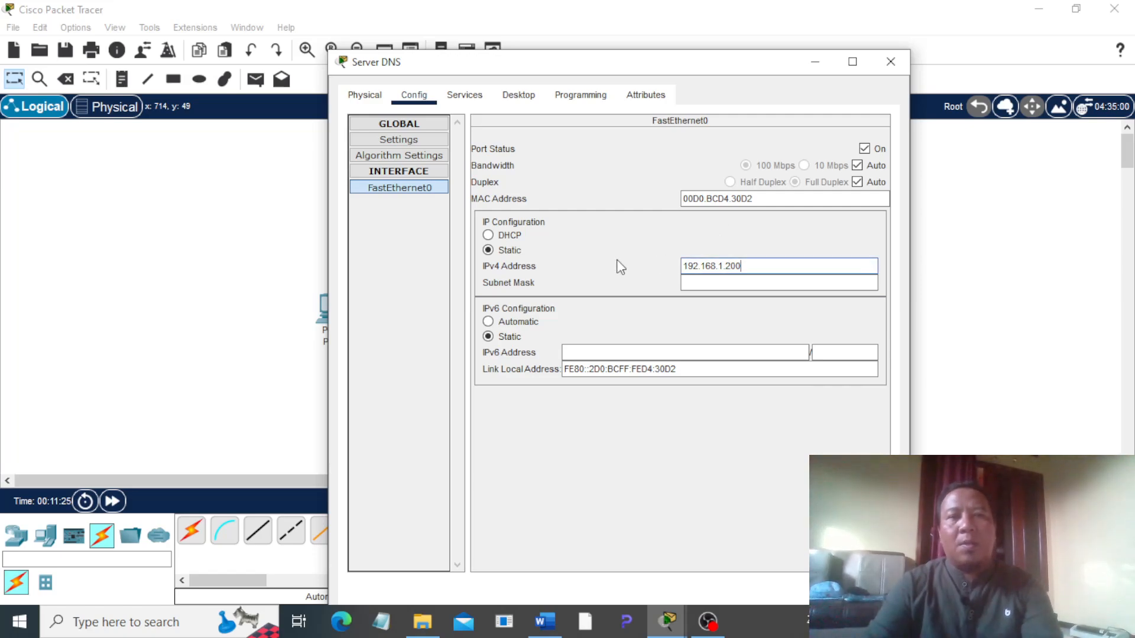
{"action": "key", "text": "Tab"}
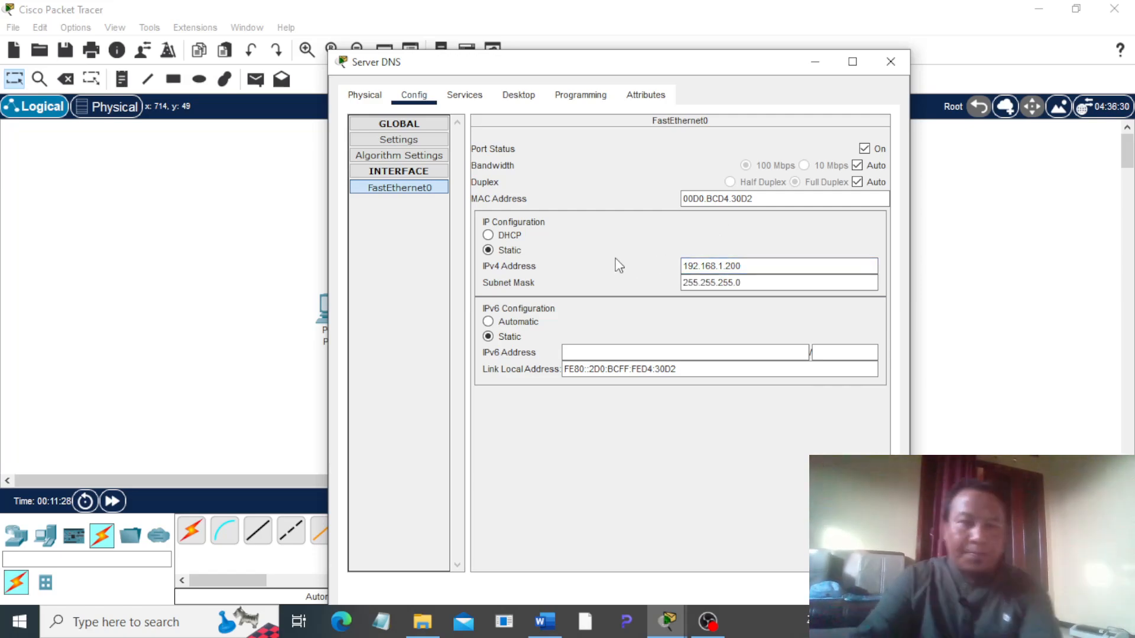
Step: Turn off the HTTP and HTTPS services on Server DNS and turn on its DNS service
{"action": "left_click", "coordinate": [464, 97]}
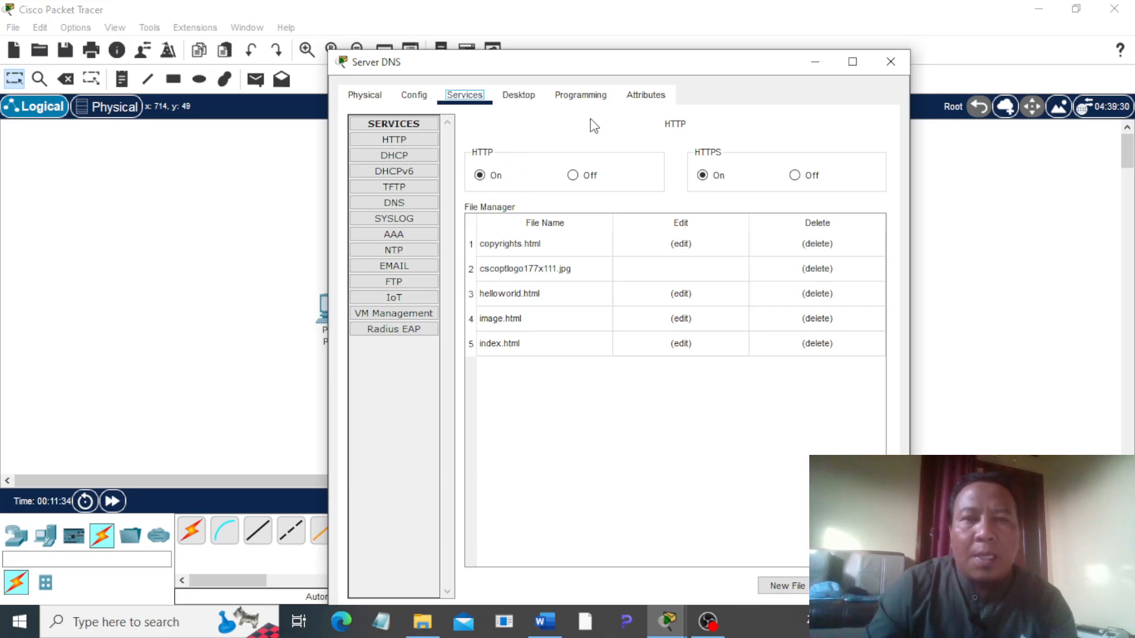
{"action": "left_click", "coordinate": [581, 178]}
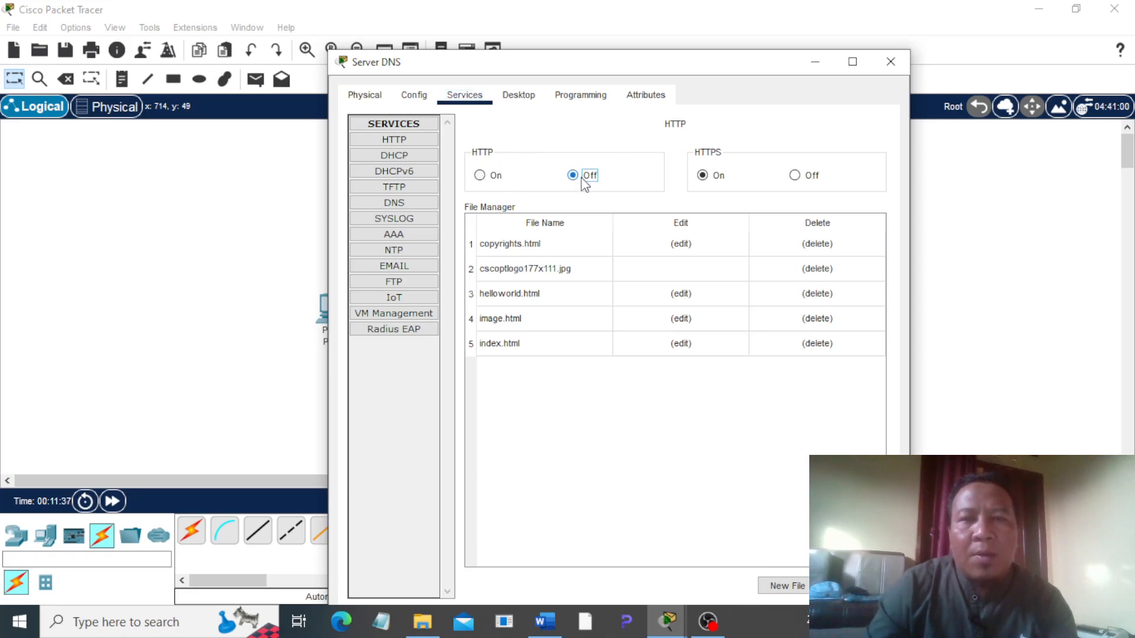
{"action": "left_click", "coordinate": [795, 175]}
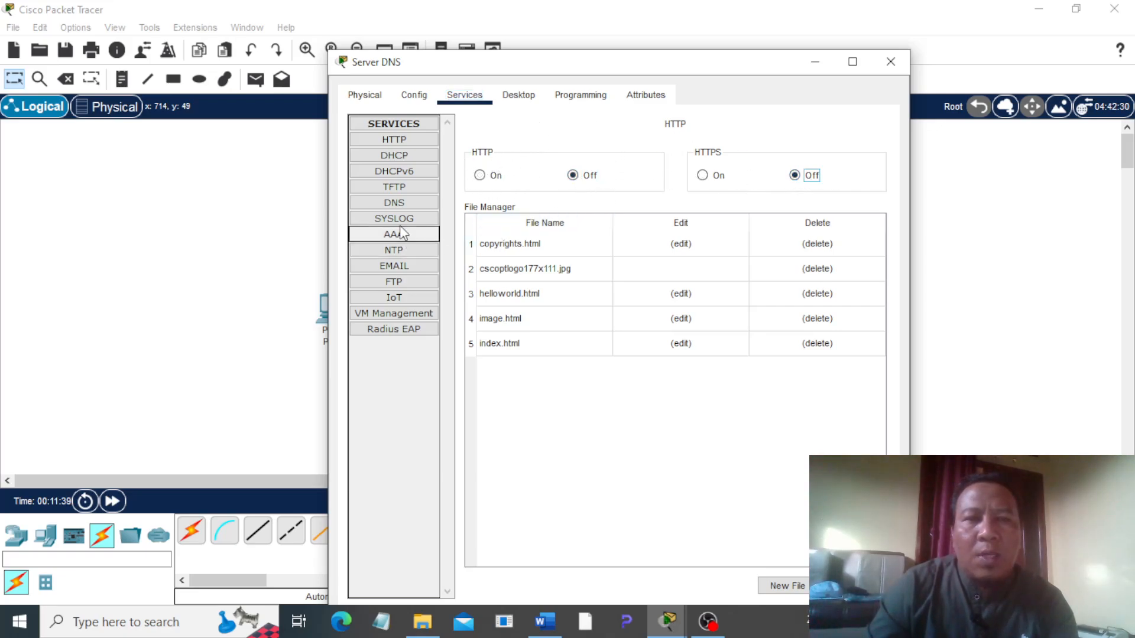
{"action": "left_click", "coordinate": [395, 205]}
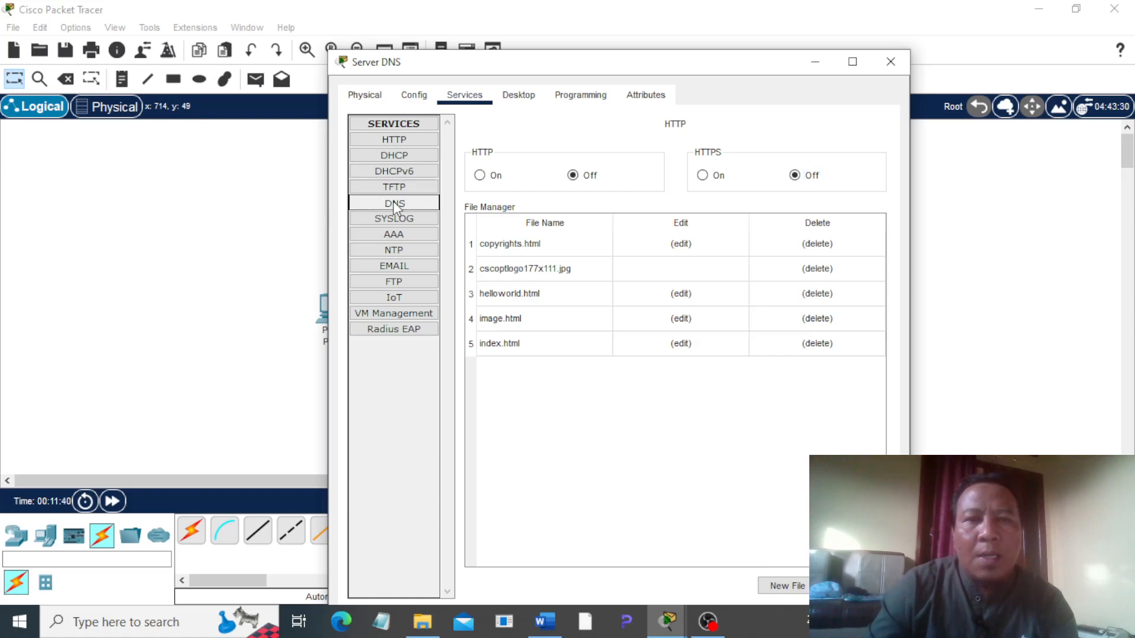
{"action": "left_click", "coordinate": [614, 155]}
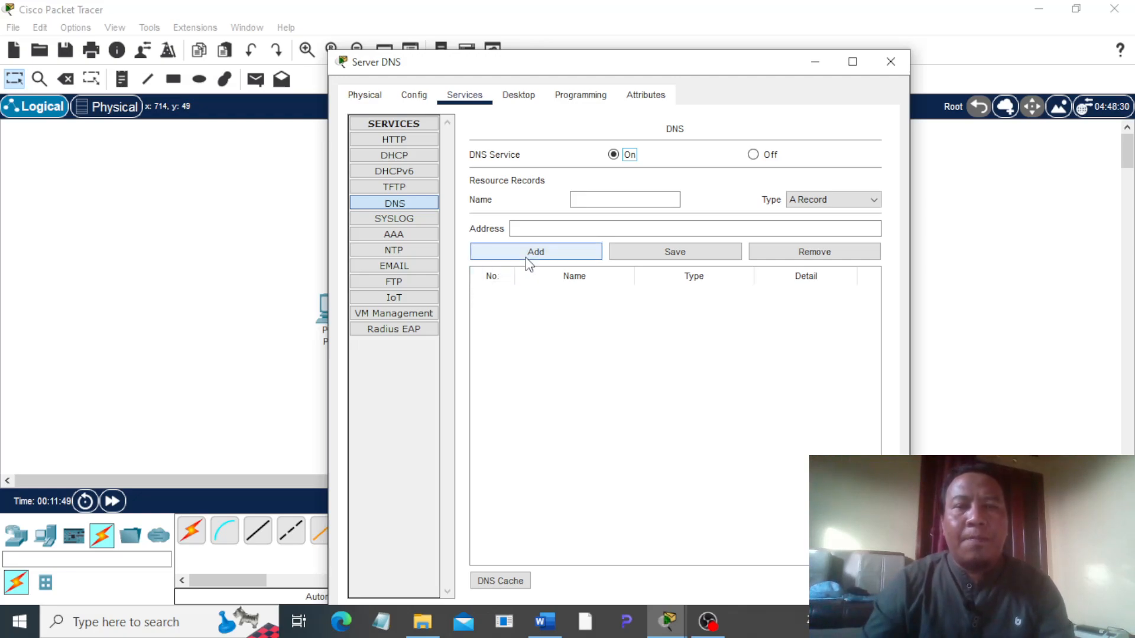
Step: Add a DNS A record mapping the author's surname-based .com domain to 192.168.1.100, and close Server DNS's window
{"action": "left_click", "coordinate": [602, 199]}
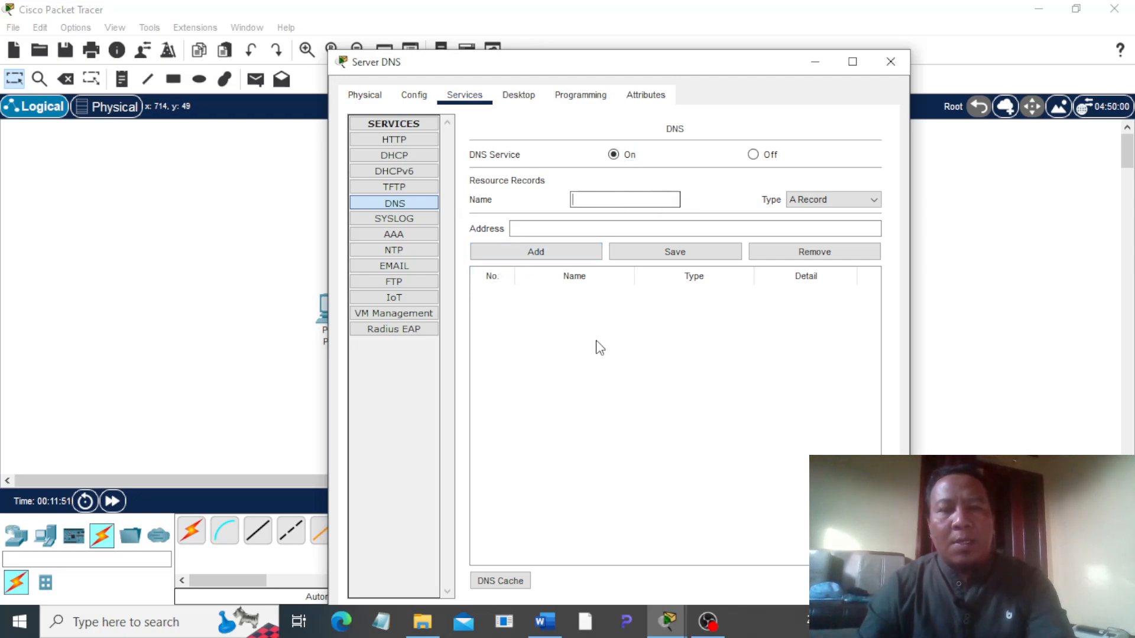
{"action": "type", "text": "wi"}
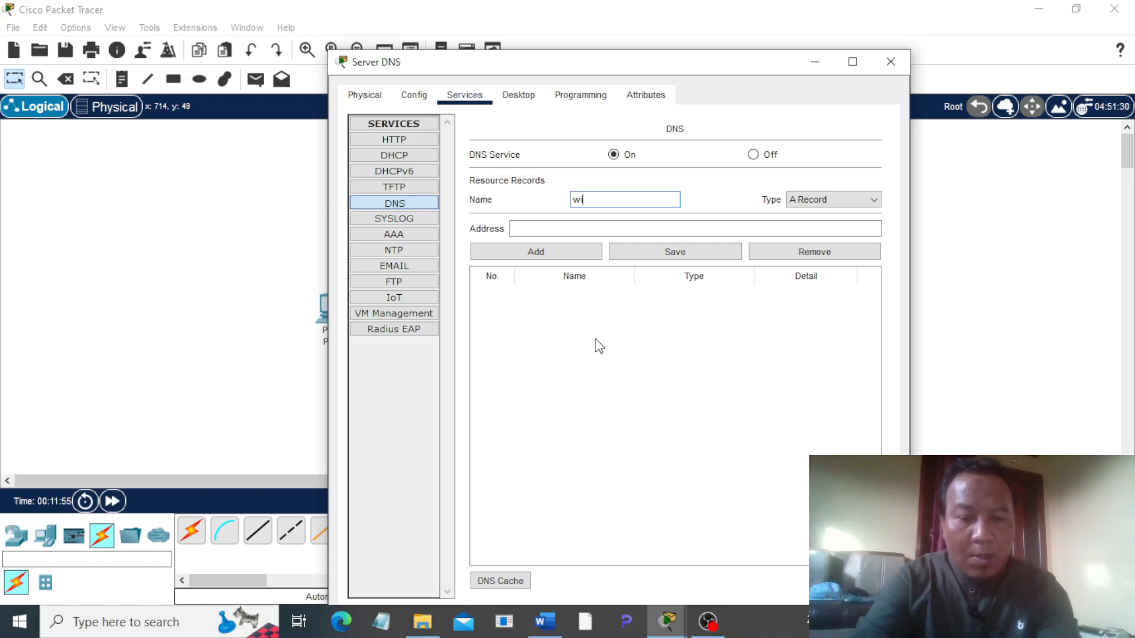
{"action": "type", "text": "ramdan"}
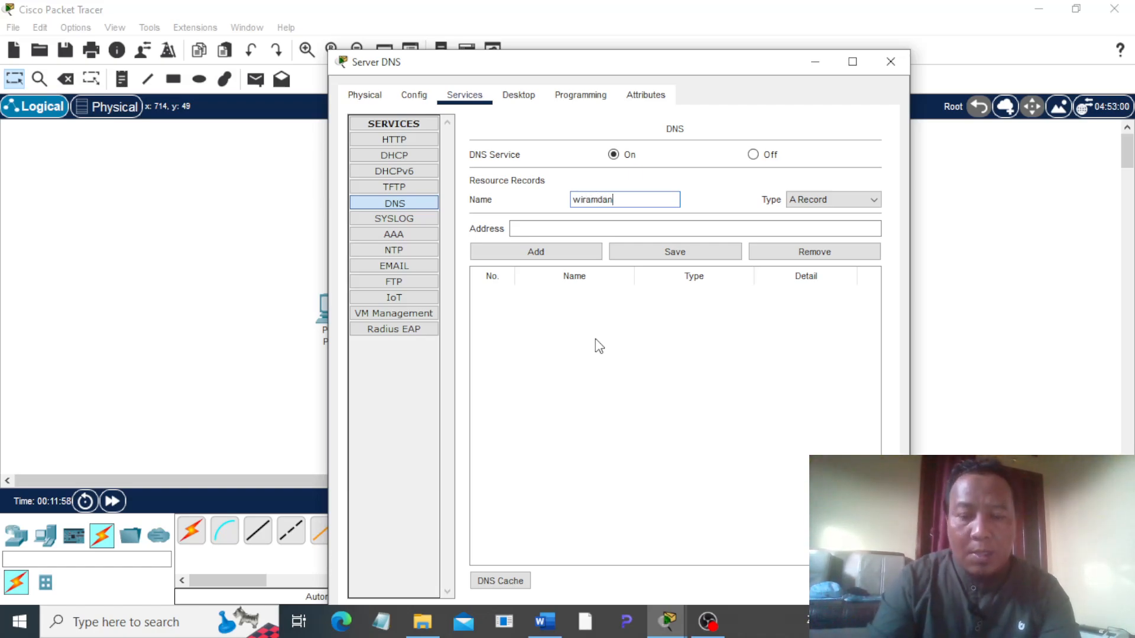
{"action": "type", "text": ".com"}
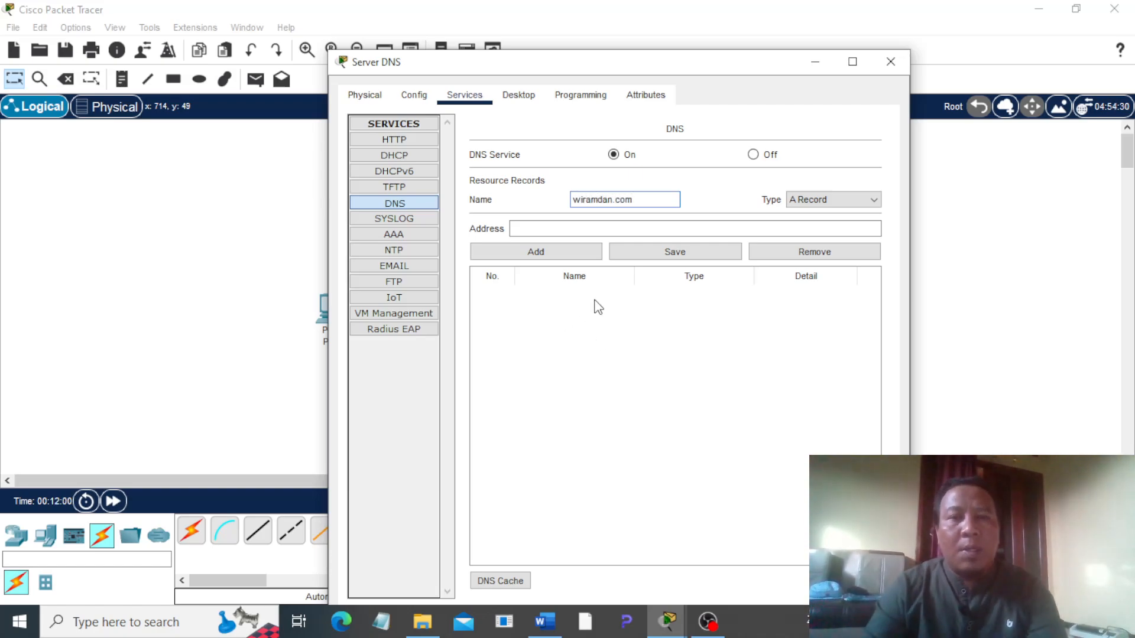
{"action": "key", "text": "Tab"}
{"action": "type", "text": "192."}
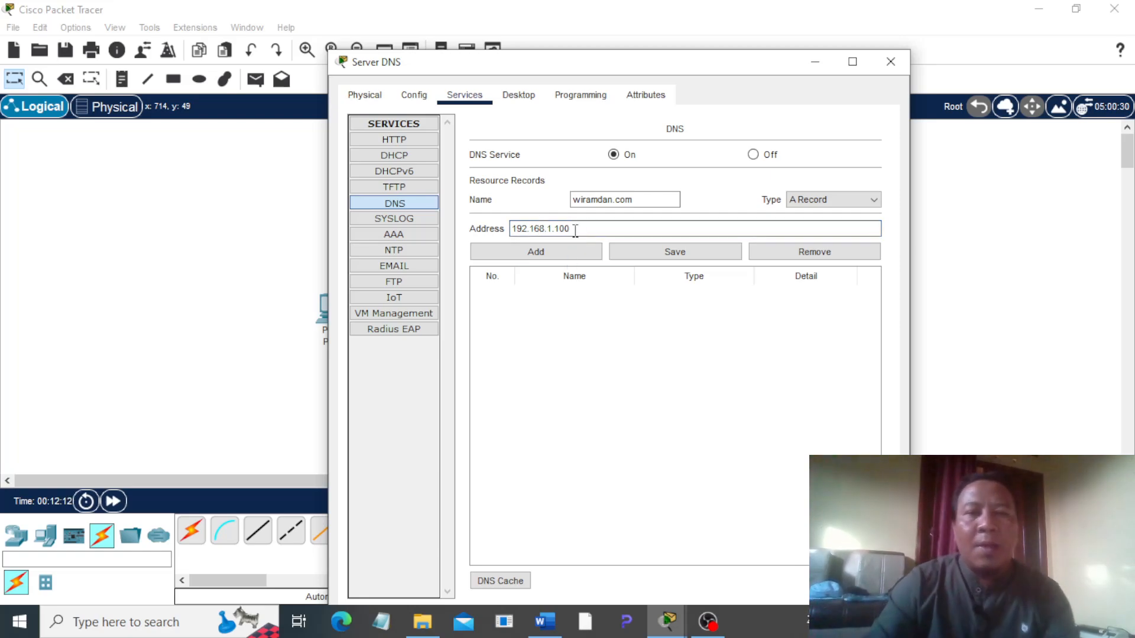
{"action": "left_click", "coordinate": [539, 251]}
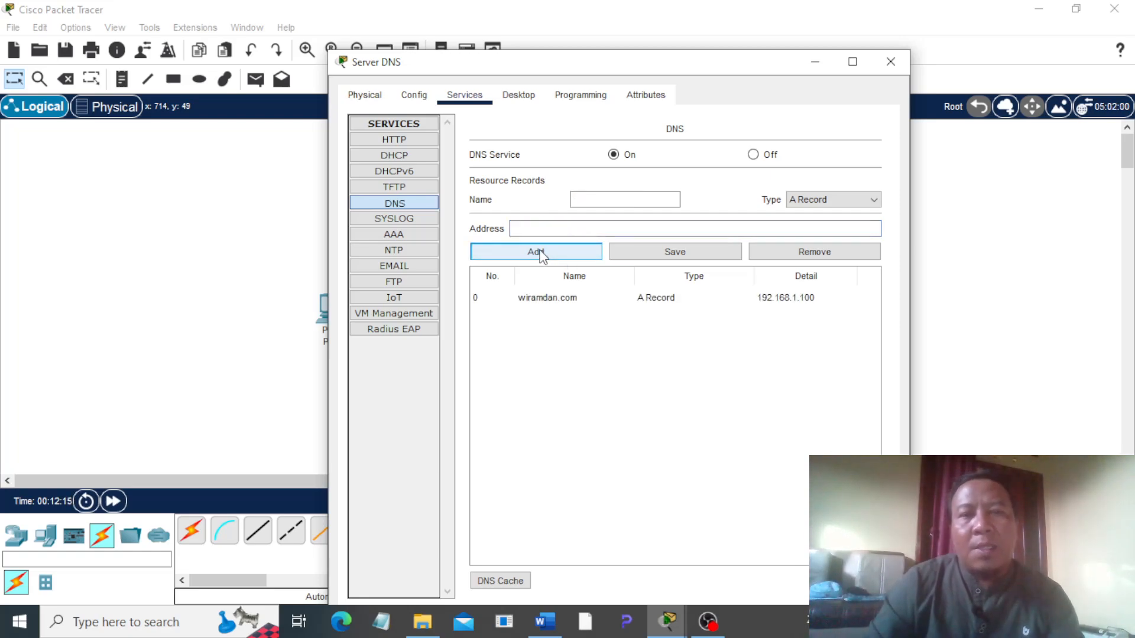
{"action": "left_click", "coordinate": [891, 62]}
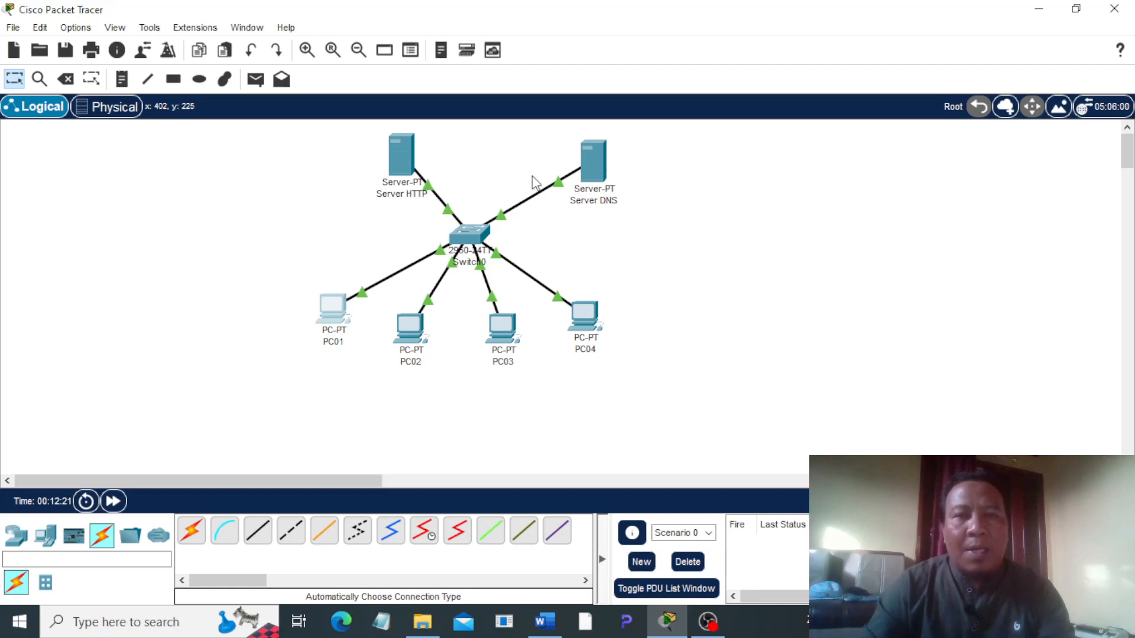
Step: Set PC01's IPv4 DNS server to 192.168.1.200 and close its window
{"action": "left_click", "coordinate": [332, 307]}
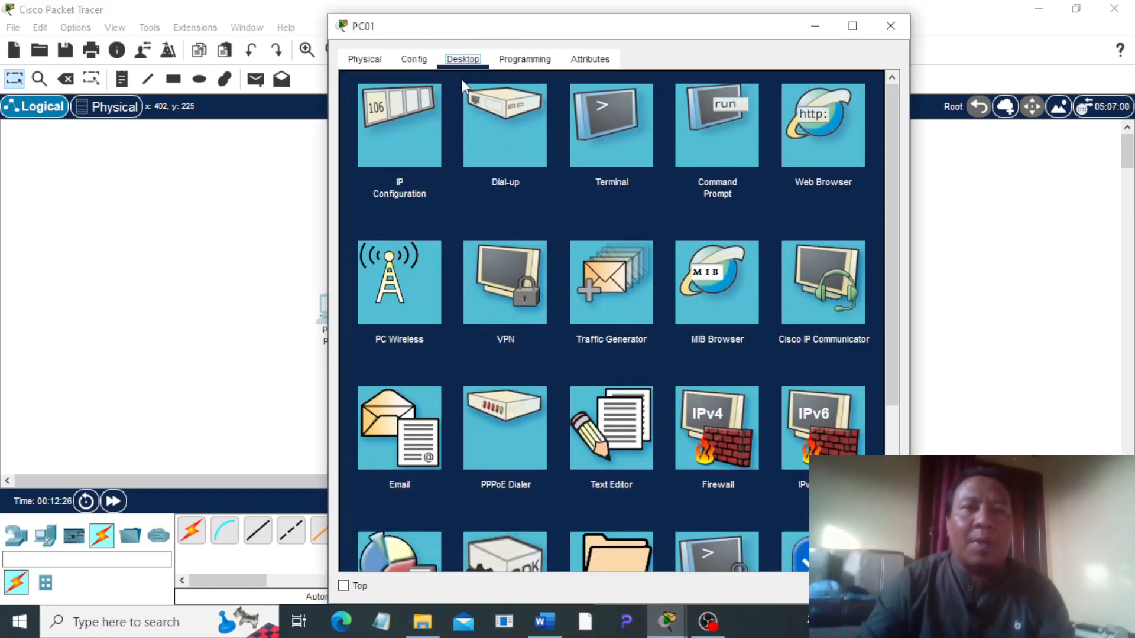
{"action": "left_click", "coordinate": [420, 62]}
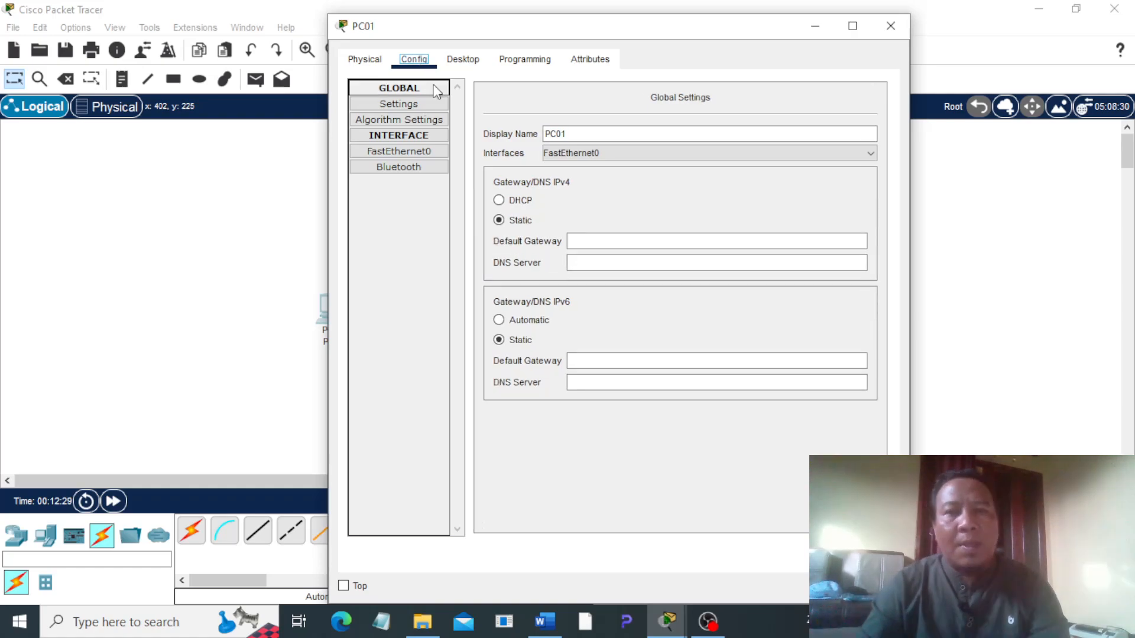
{"action": "left_click", "coordinate": [585, 266]}
{"action": "type", "text": "192.16"}
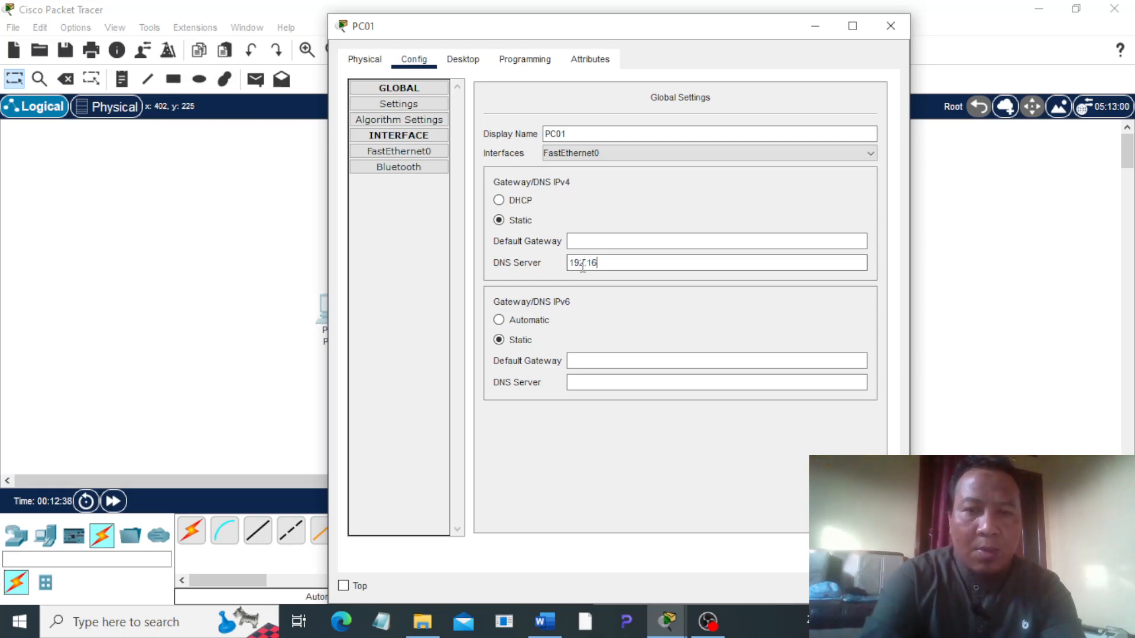
{"action": "type", "text": "8.1.20"}
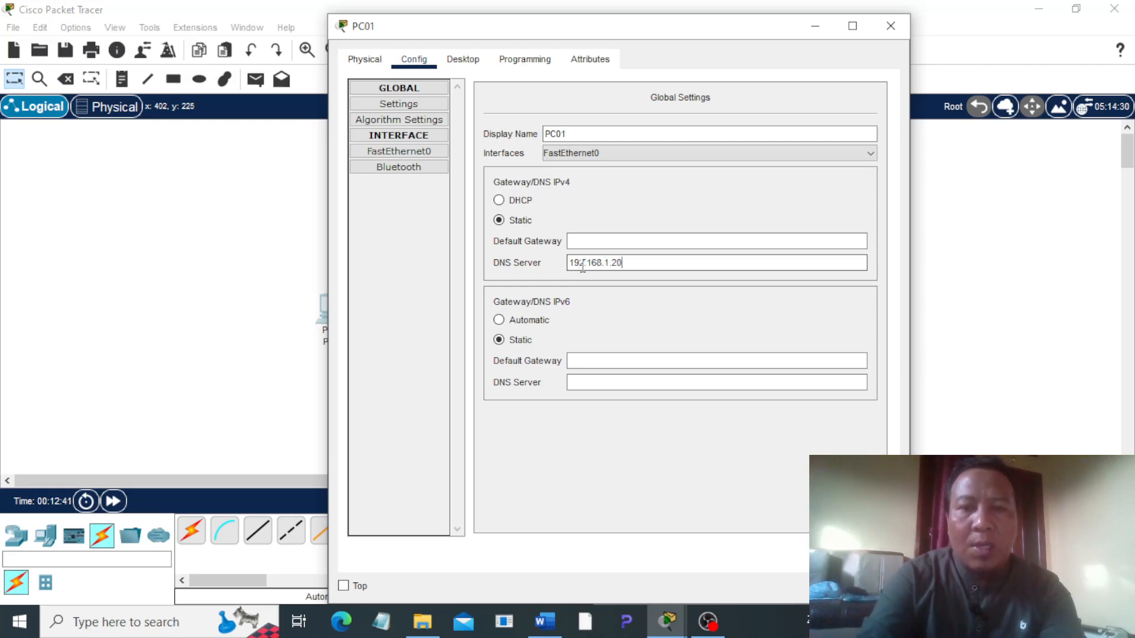
{"action": "type", "text": "0"}
{"action": "left_click", "coordinate": [644, 213]}
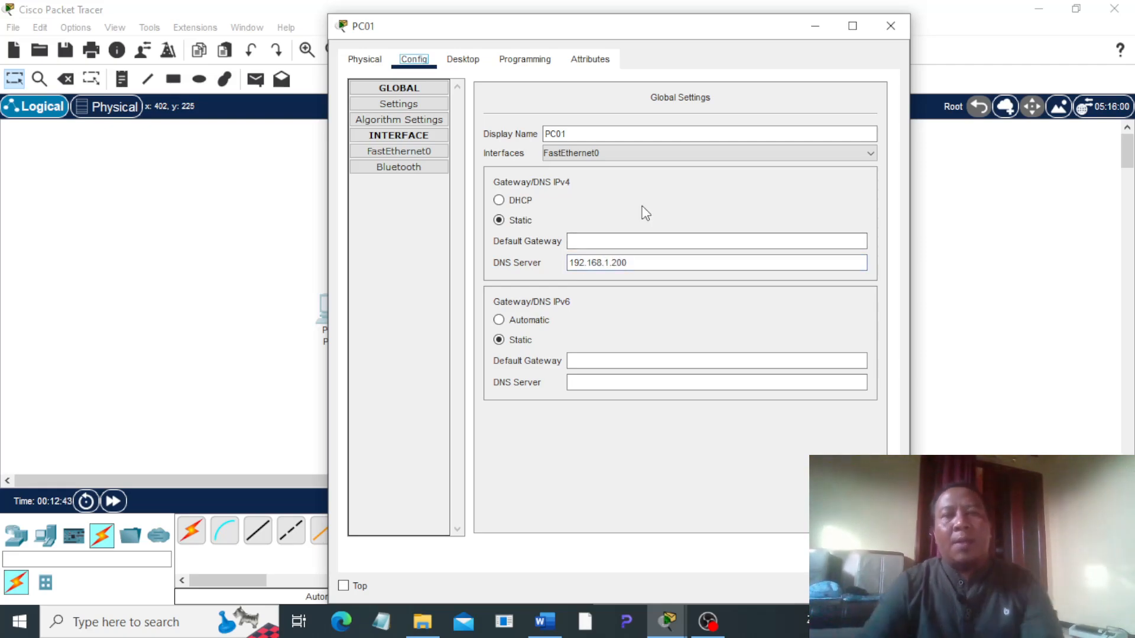
{"action": "left_click", "coordinate": [890, 25]}
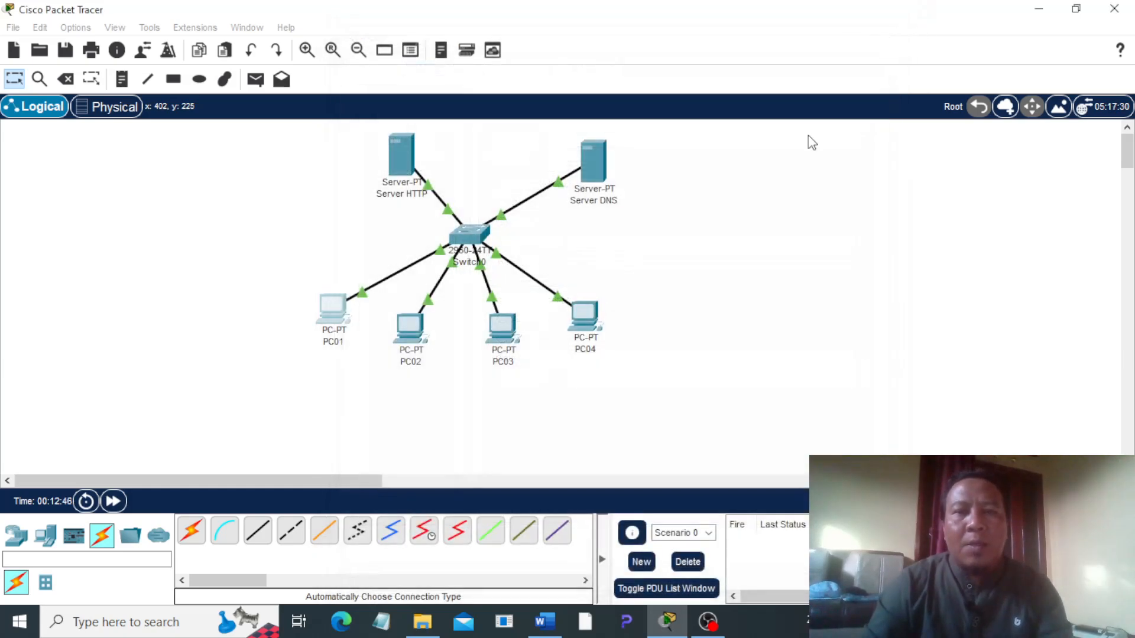
Step: Set PC02's IPv4 DNS server to 192.168.1.200 and close its window
{"action": "left_click", "coordinate": [418, 341]}
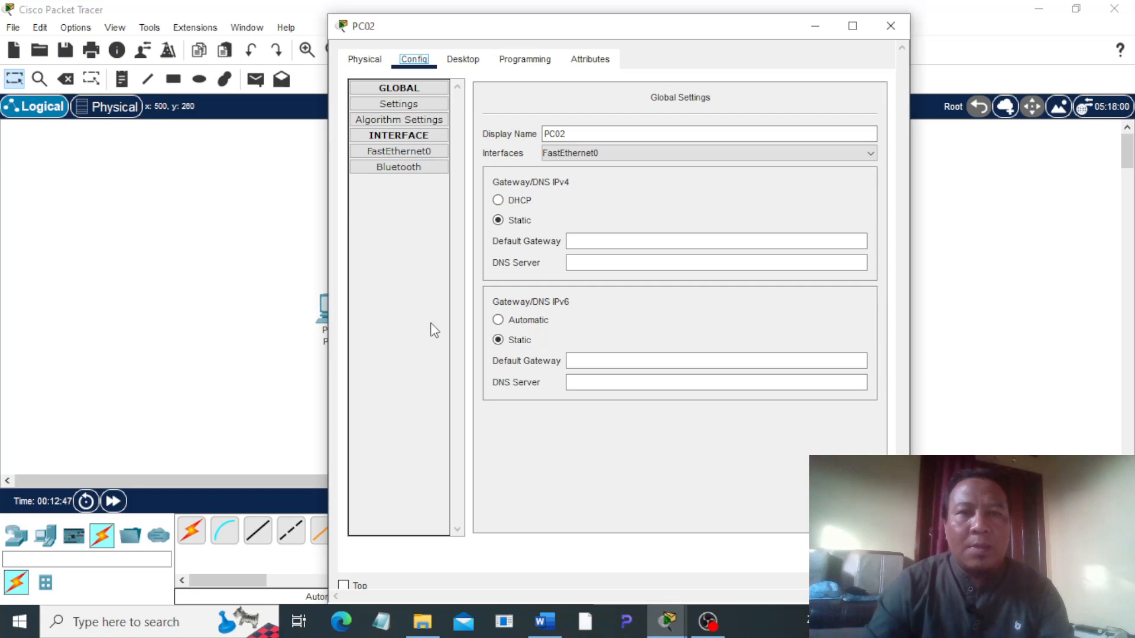
{"action": "left_click", "coordinate": [604, 259]}
{"action": "type", "text": "192.168.1.10"}
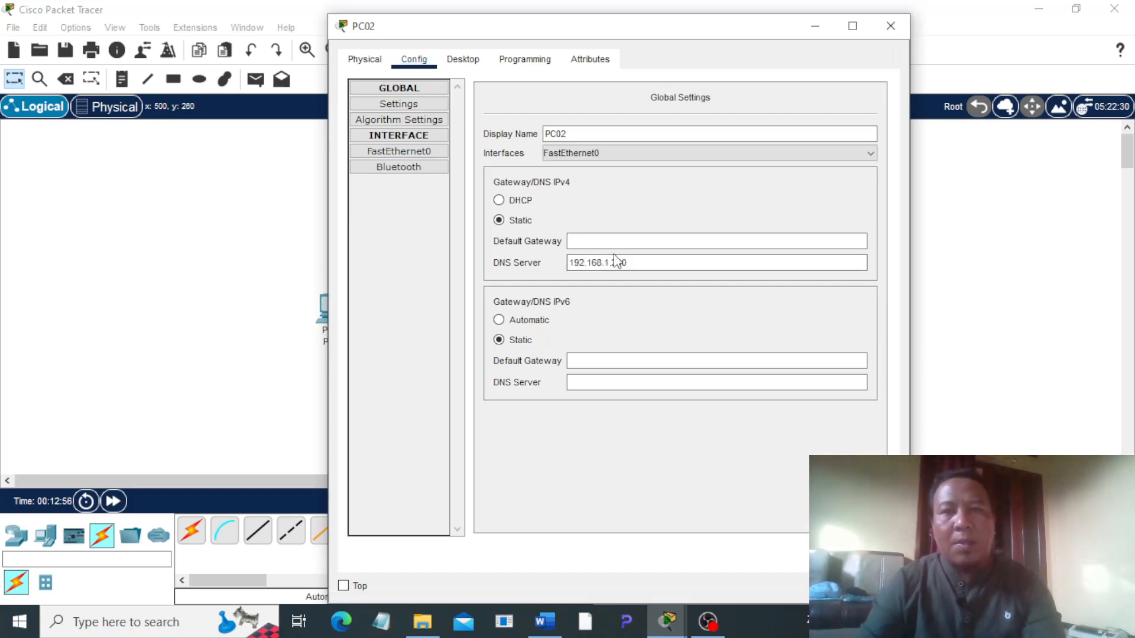
{"action": "left_click", "coordinate": [672, 205]}
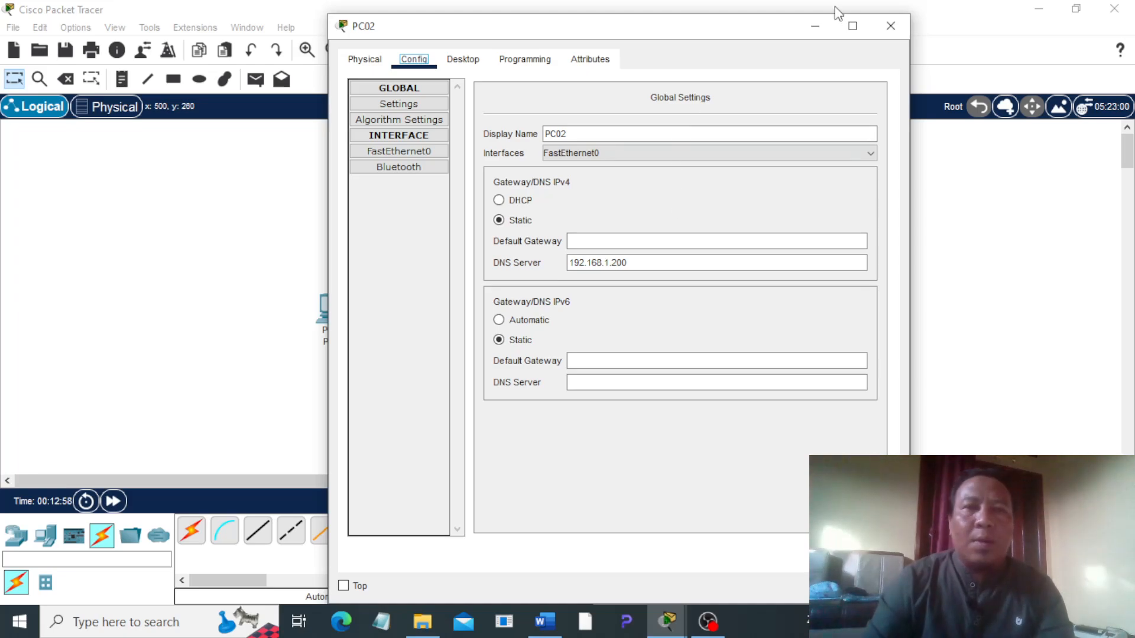
{"action": "left_click", "coordinate": [891, 27]}
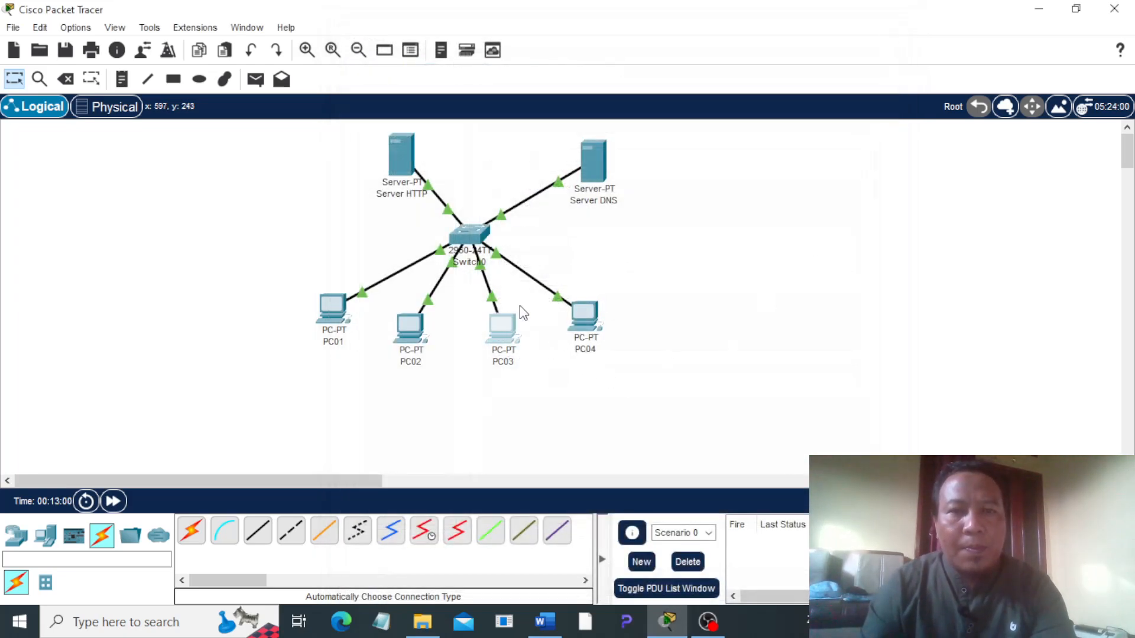
Step: Set PC03's IPv4 DNS server to 192.168.1.200 and close its window
{"action": "left_click", "coordinate": [520, 308]}
{"action": "left_click", "coordinate": [413, 62]}
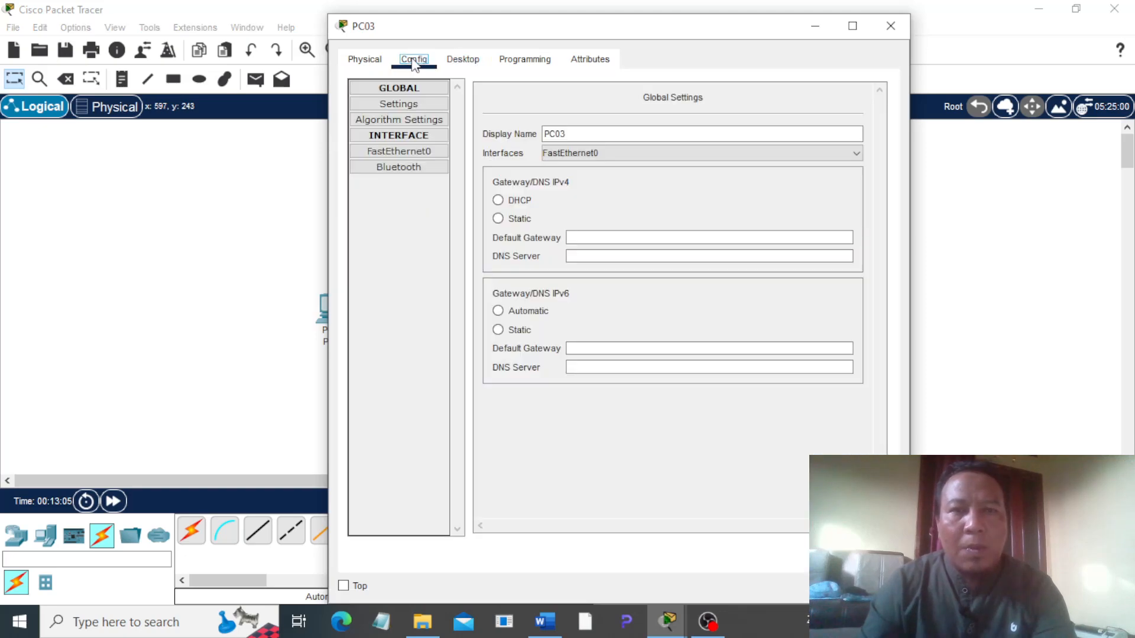
{"action": "left_click", "coordinate": [615, 263]}
{"action": "type", "text": "192.168.1.200"}
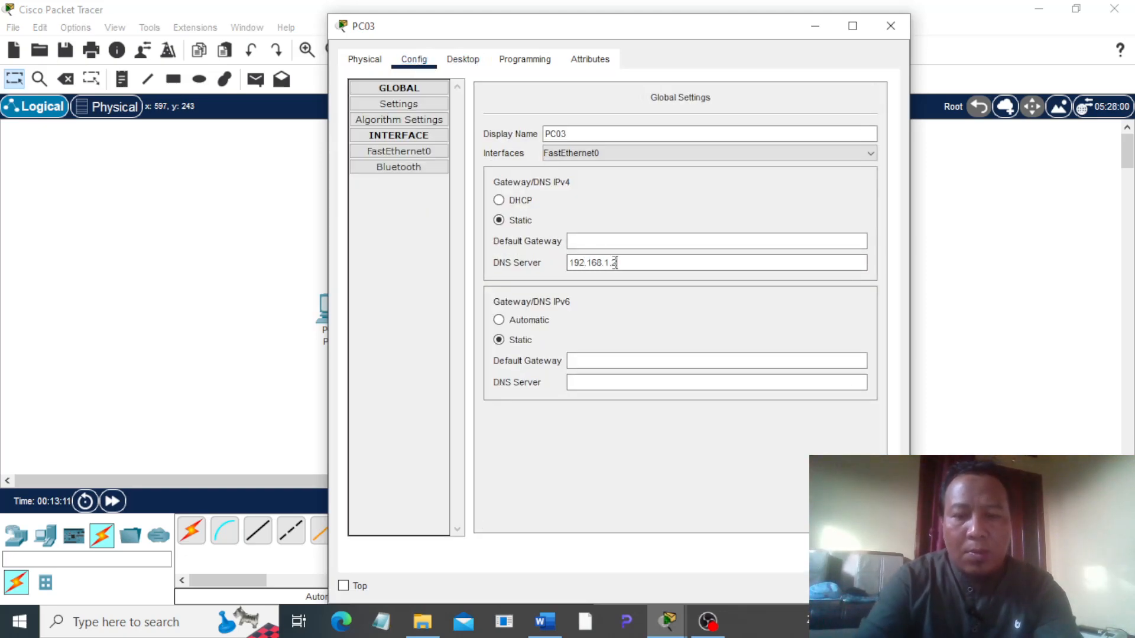
{"action": "left_click", "coordinate": [890, 25]}
Step: Set PC04's IPv4 DNS server to 192.168.1.200 and close its window
{"action": "left_click", "coordinate": [581, 331]}
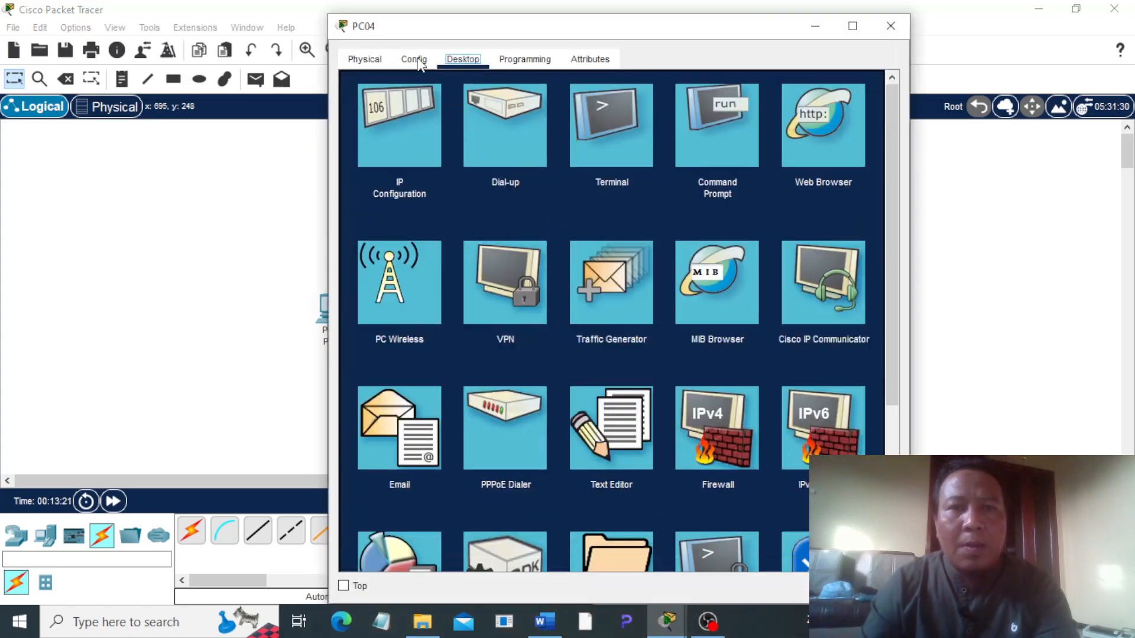
{"action": "left_click", "coordinate": [414, 59]}
{"action": "left_click", "coordinate": [602, 263]}
{"action": "type", "text": "192.168"}
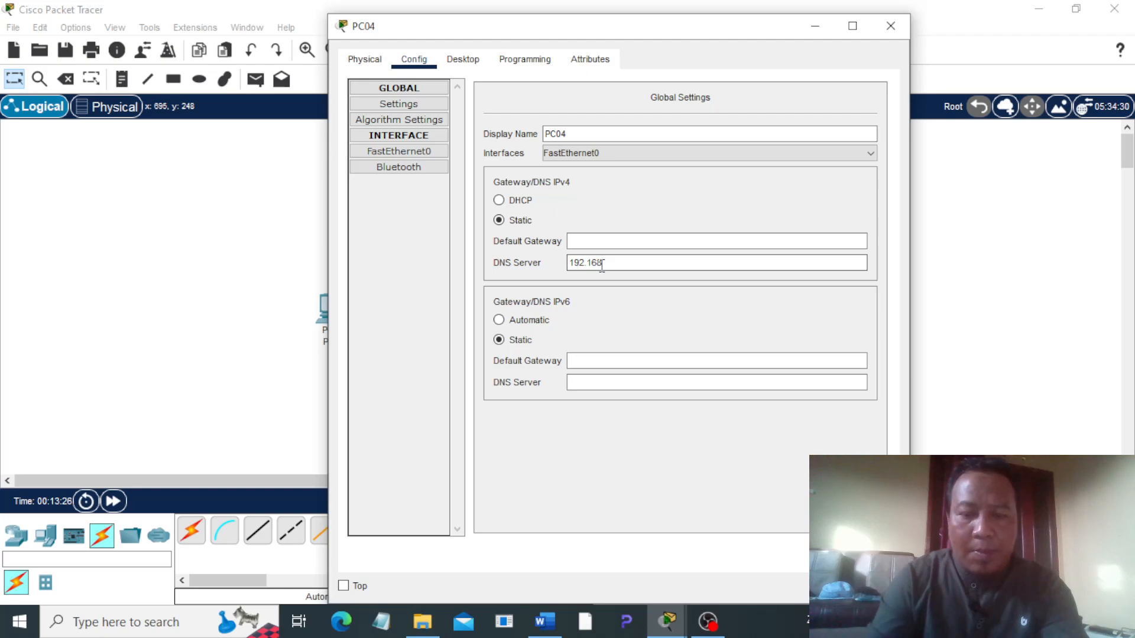
{"action": "type", "text": ".1.200"}
{"action": "left_click", "coordinate": [648, 217]}
{"action": "left_click", "coordinate": [891, 26]}
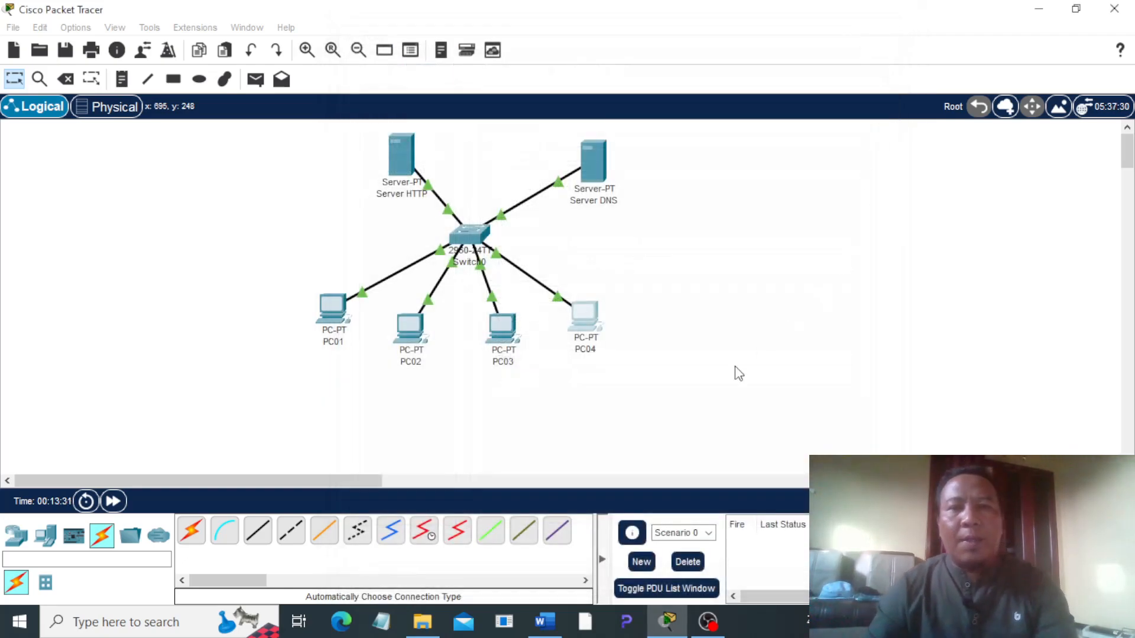
Step: Switch to Word to reread task 3 of the assignment, and return to Packet Tracer to open PC01's desktop applications
{"action": "left_click", "coordinate": [543, 626]}
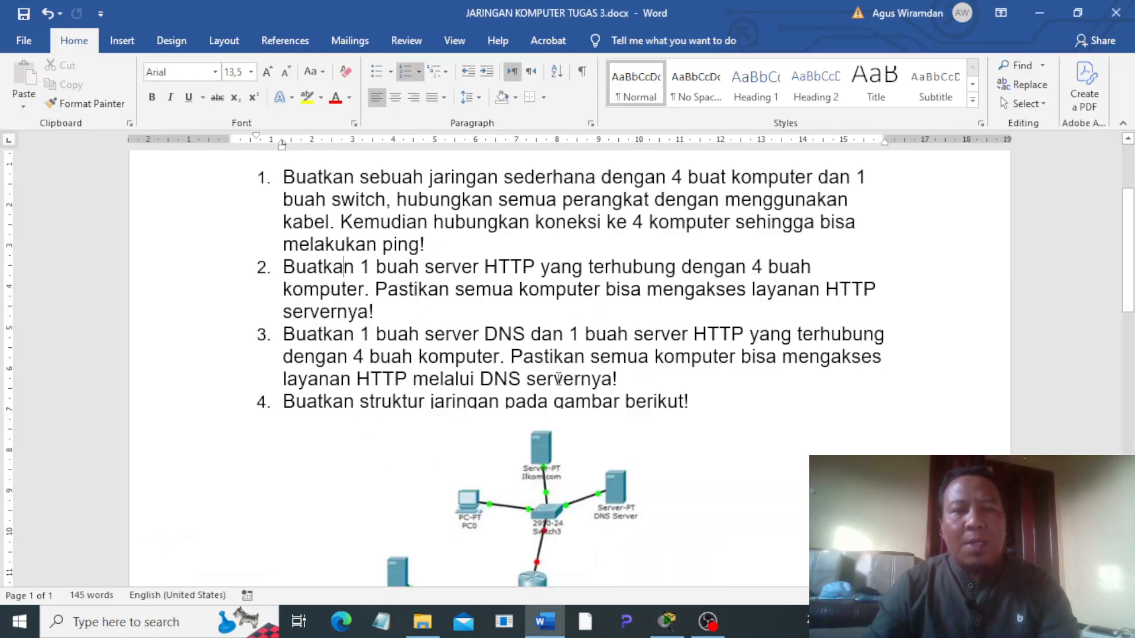
{"action": "left_click", "coordinate": [668, 622]}
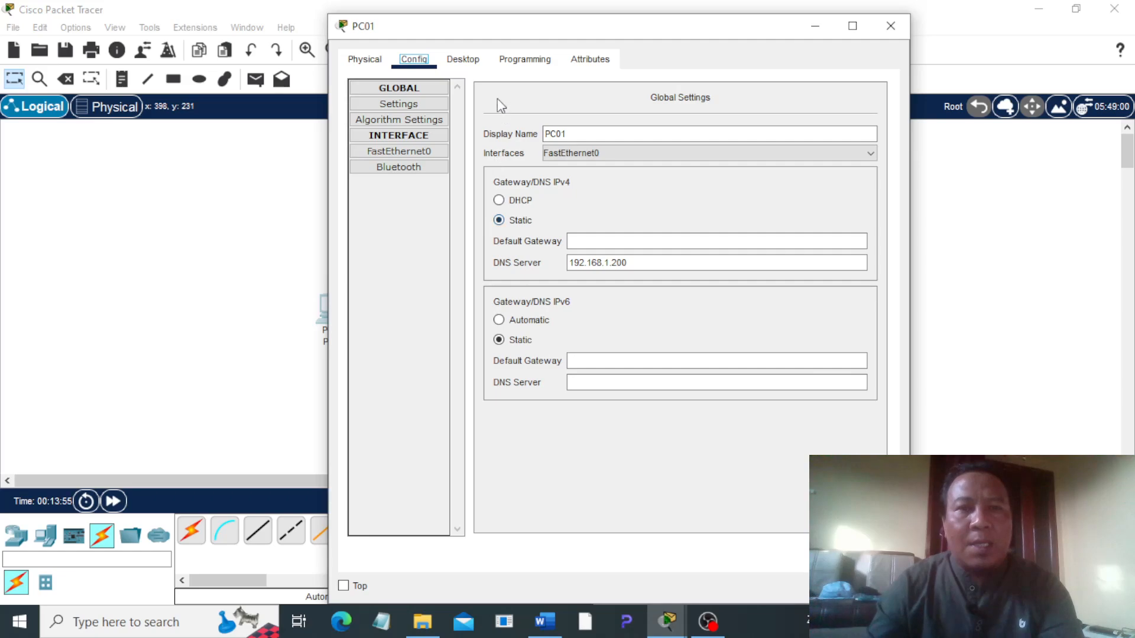
{"action": "left_click", "coordinate": [466, 61]}
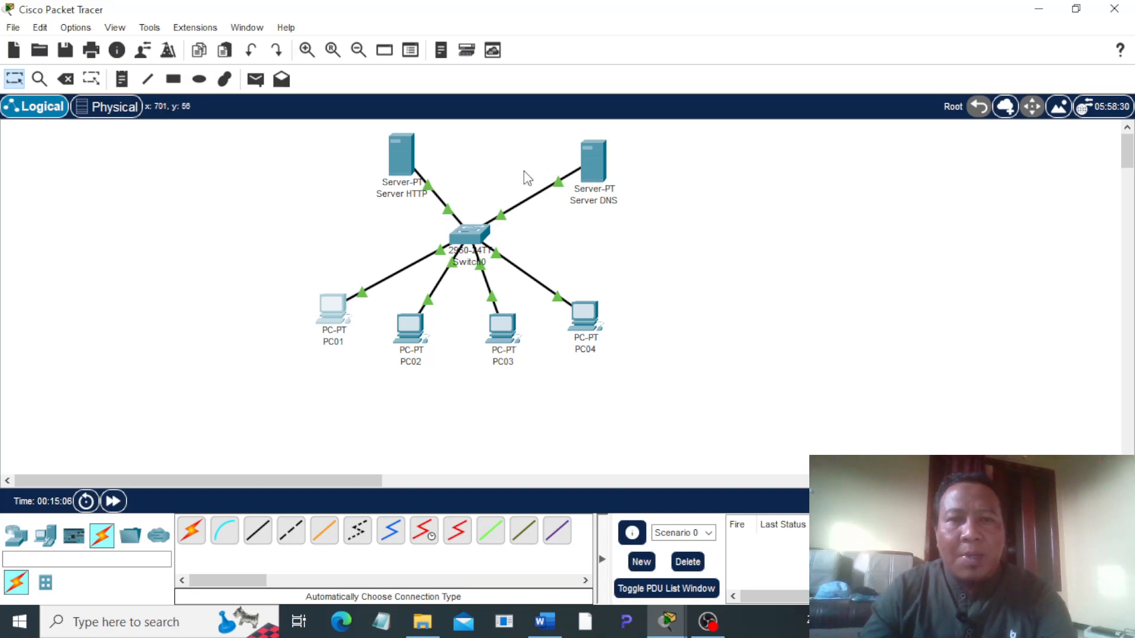
Step: Test DNS access from PC01 by loading the HTTP server's domain name in its web browser, and close its window
{"action": "left_click", "coordinate": [340, 306]}
{"action": "left_click", "coordinate": [477, 109]}
{"action": "type", "text": "wi"}
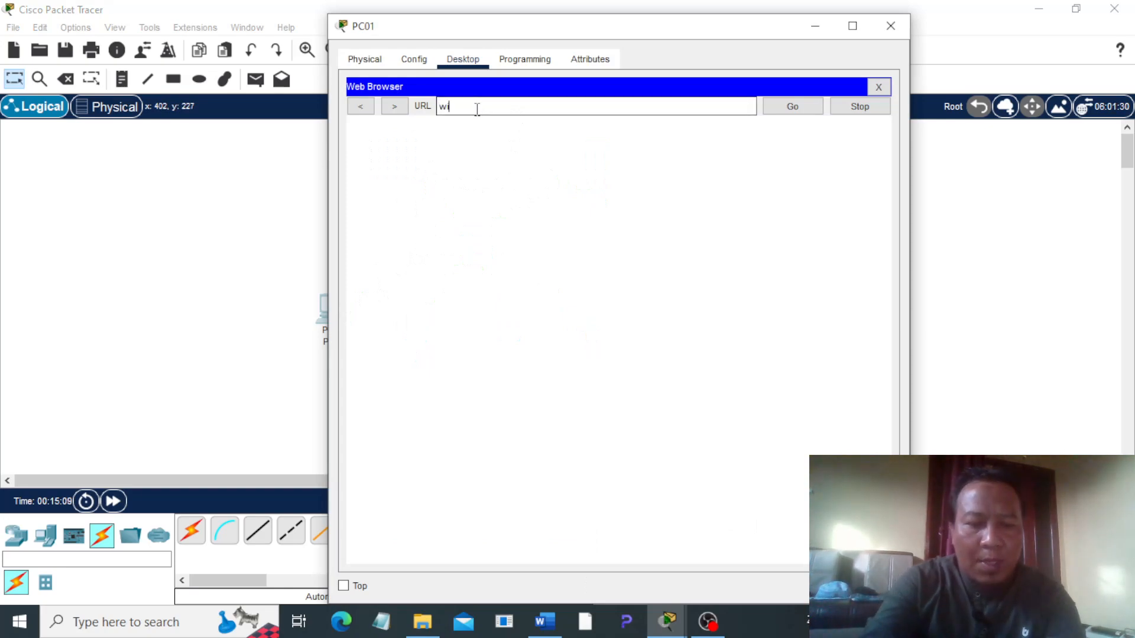
{"action": "type", "text": "ramdan"}
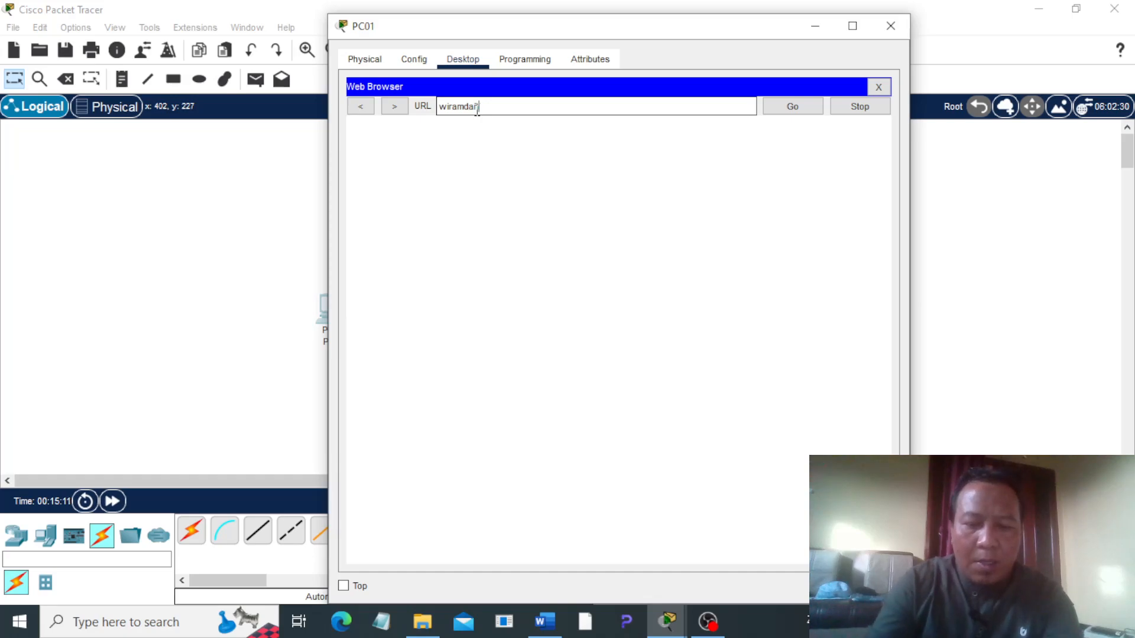
{"action": "type", "text": ".com"}
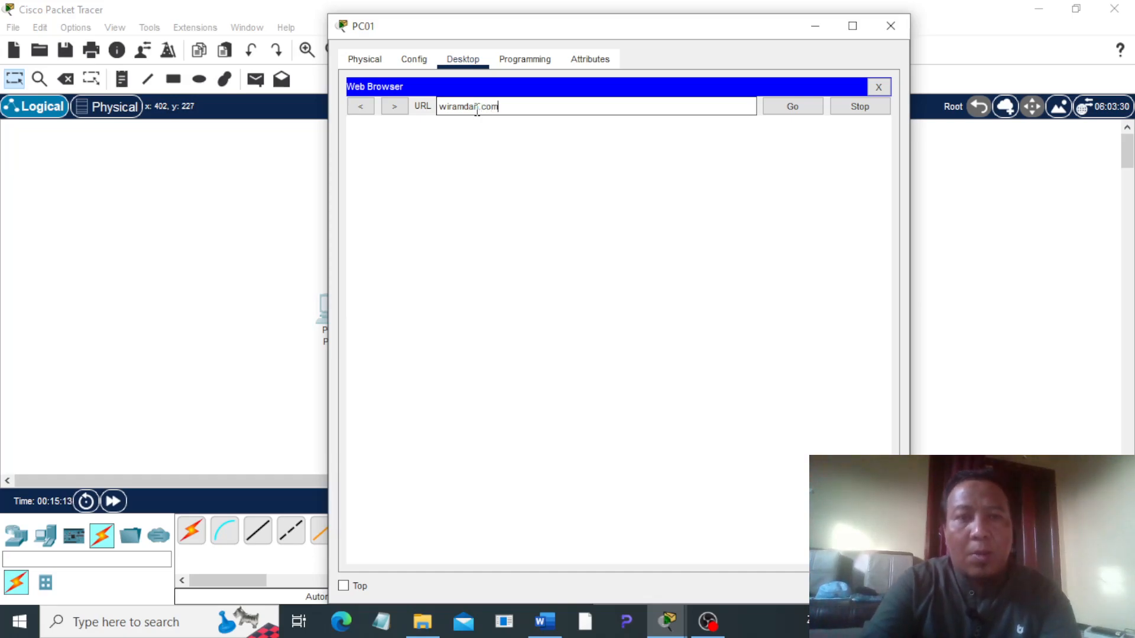
{"action": "left_click", "coordinate": [791, 107]}
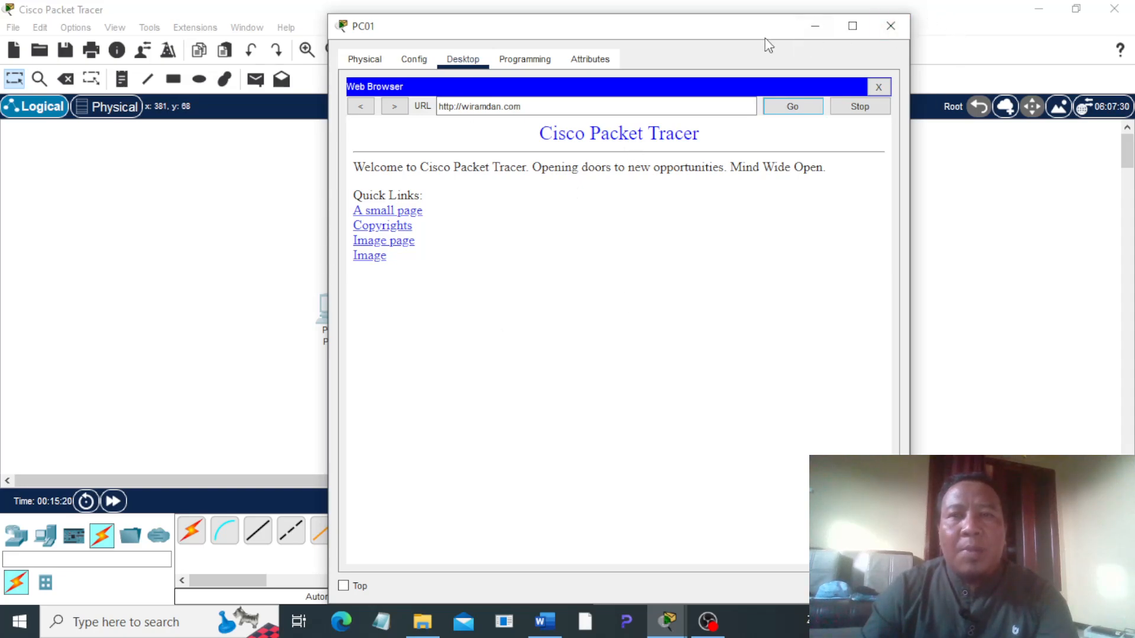
{"action": "left_click_drag", "start_coordinate": [730, 30], "coordinate": [817, 58]}
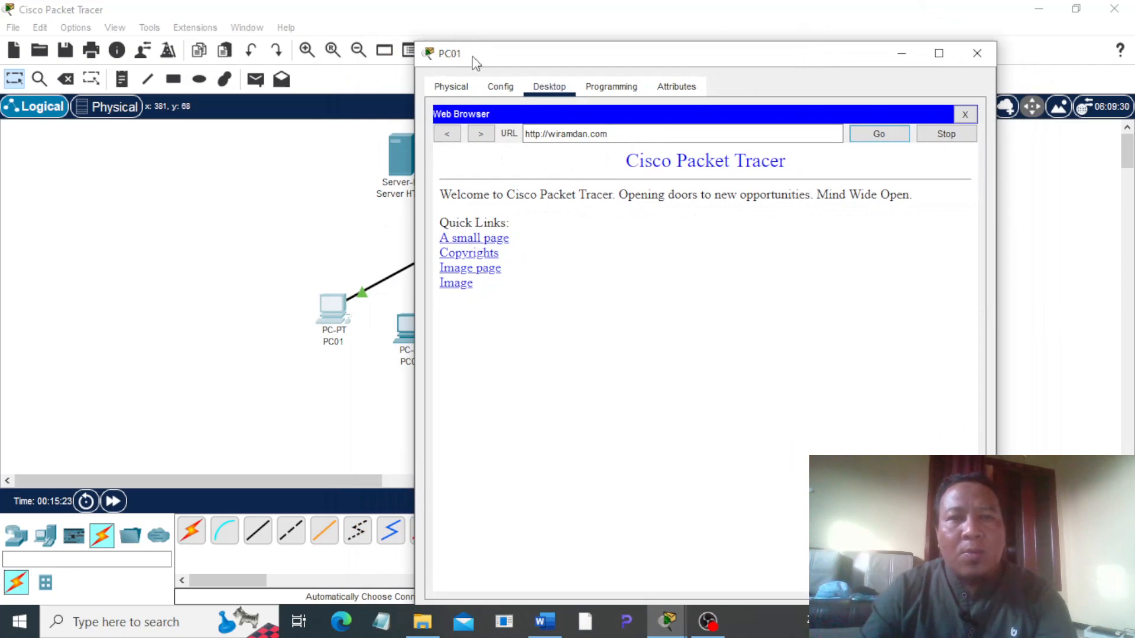
{"action": "left_click", "coordinate": [978, 53]}
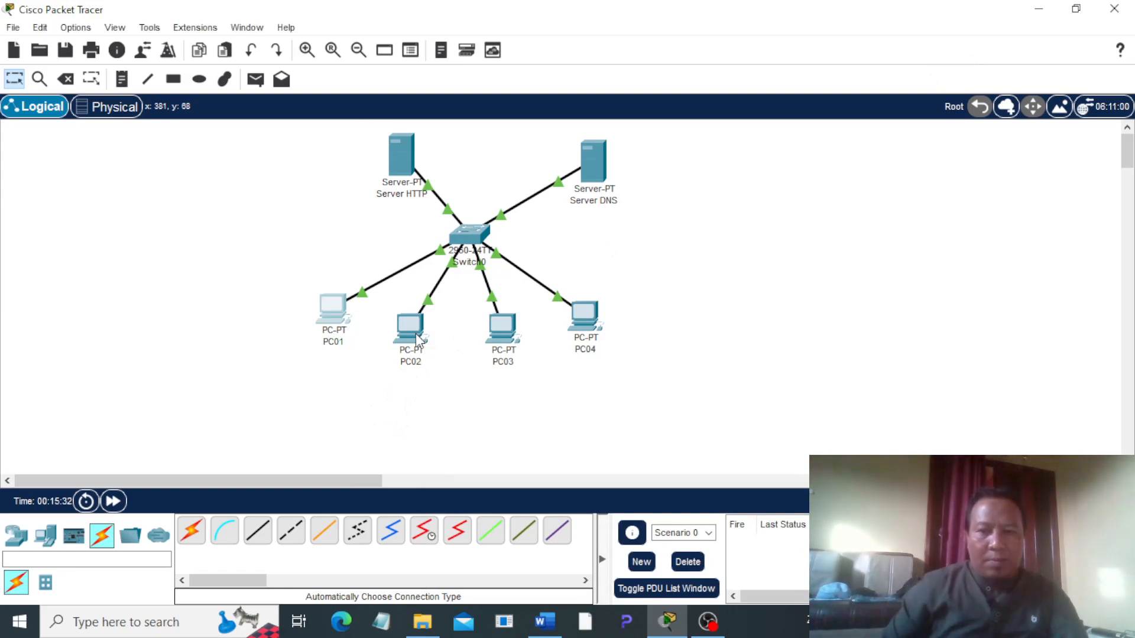
Step: Test DNS access from PC02 by loading the HTTP server's domain name in its web browser, and close its window
{"action": "left_click", "coordinate": [421, 340]}
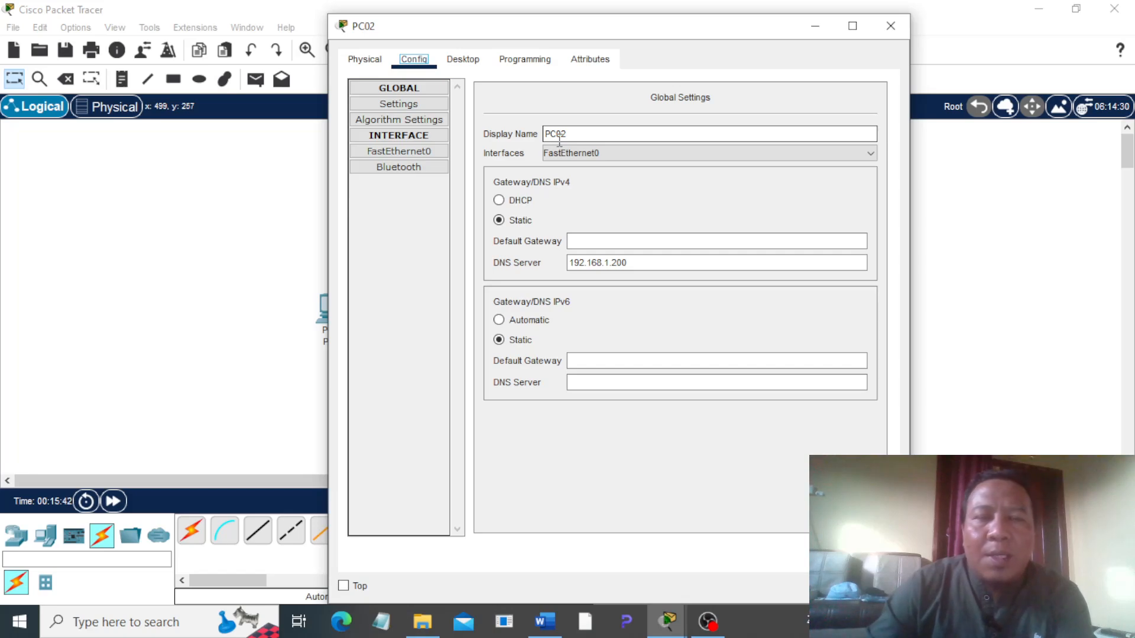
{"action": "left_click", "coordinate": [461, 61]}
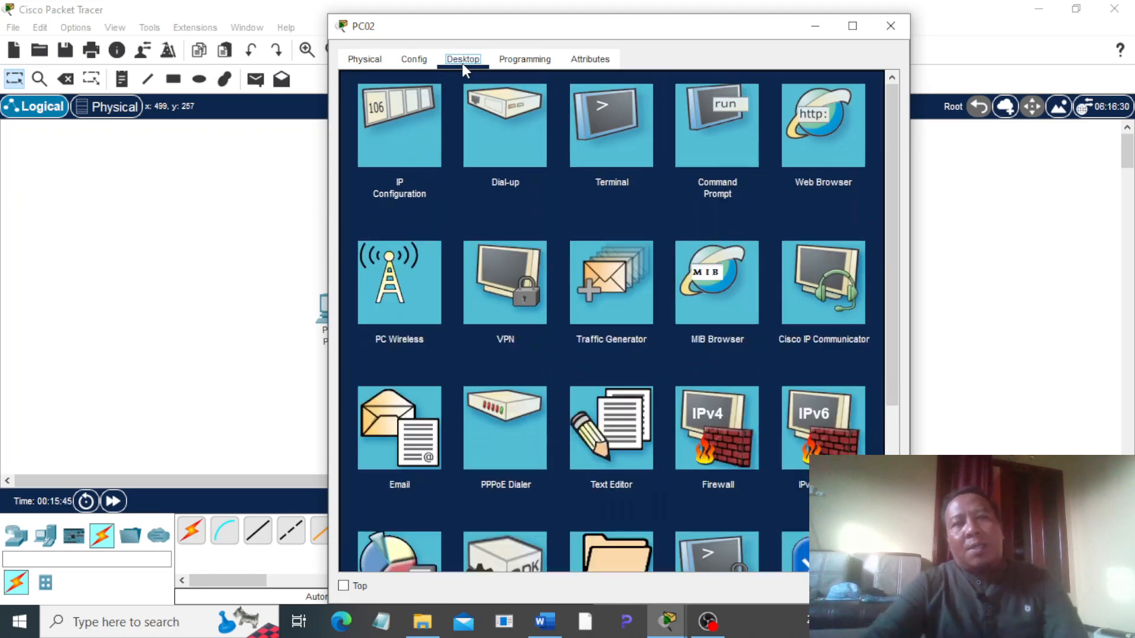
{"action": "left_click", "coordinate": [824, 159]}
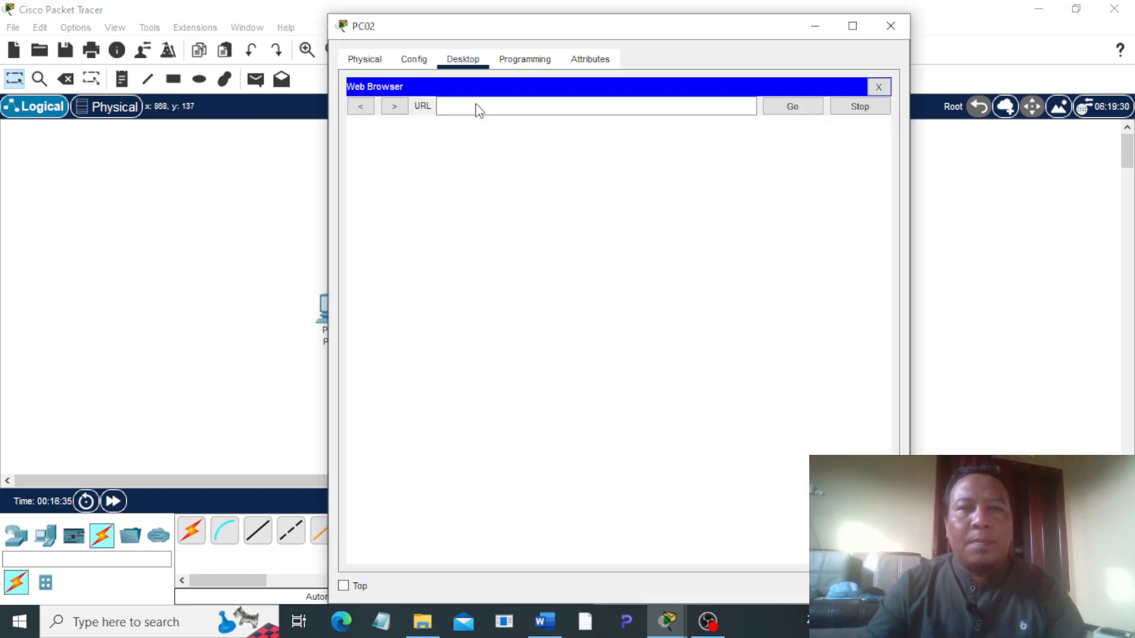
{"action": "left_click", "coordinate": [476, 106]}
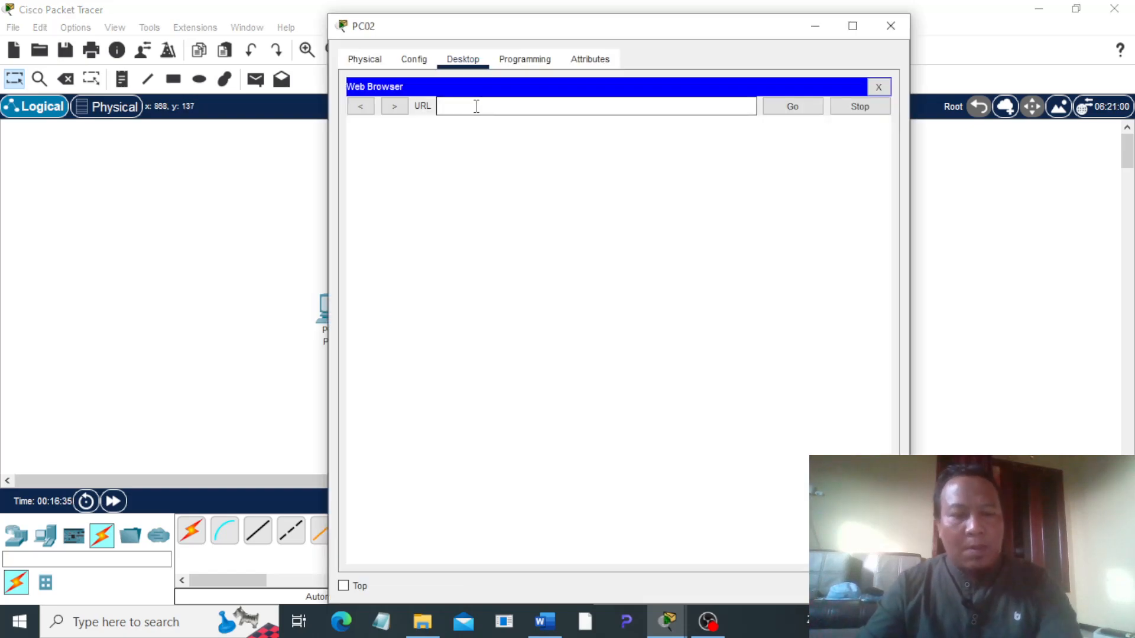
{"action": "type", "text": "wiramda"}
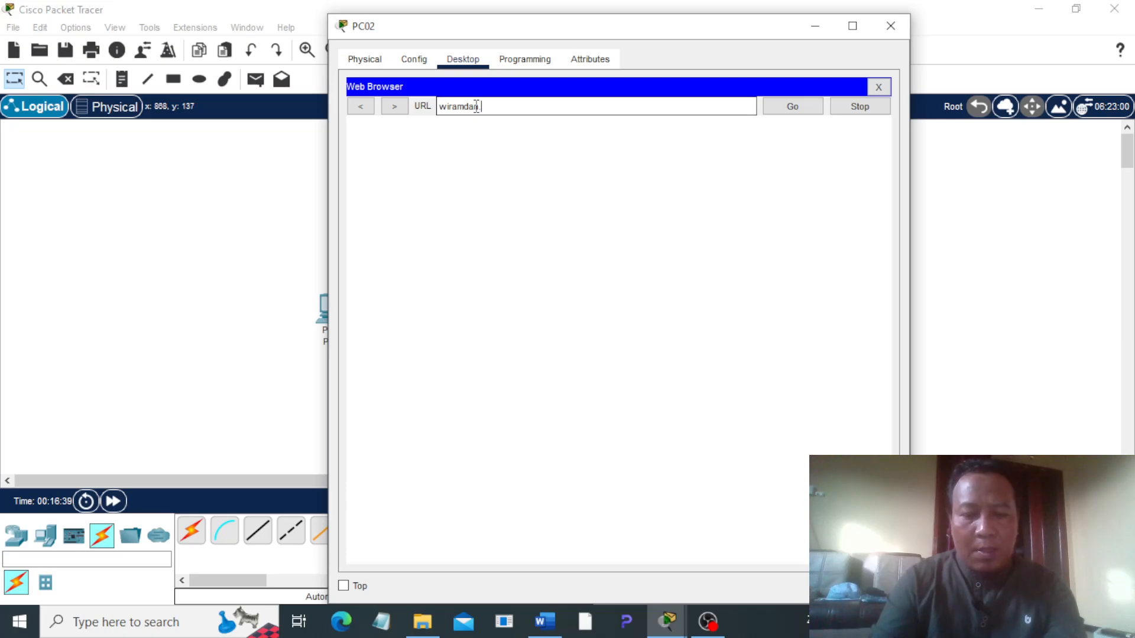
{"action": "type", "text": "n.com"}
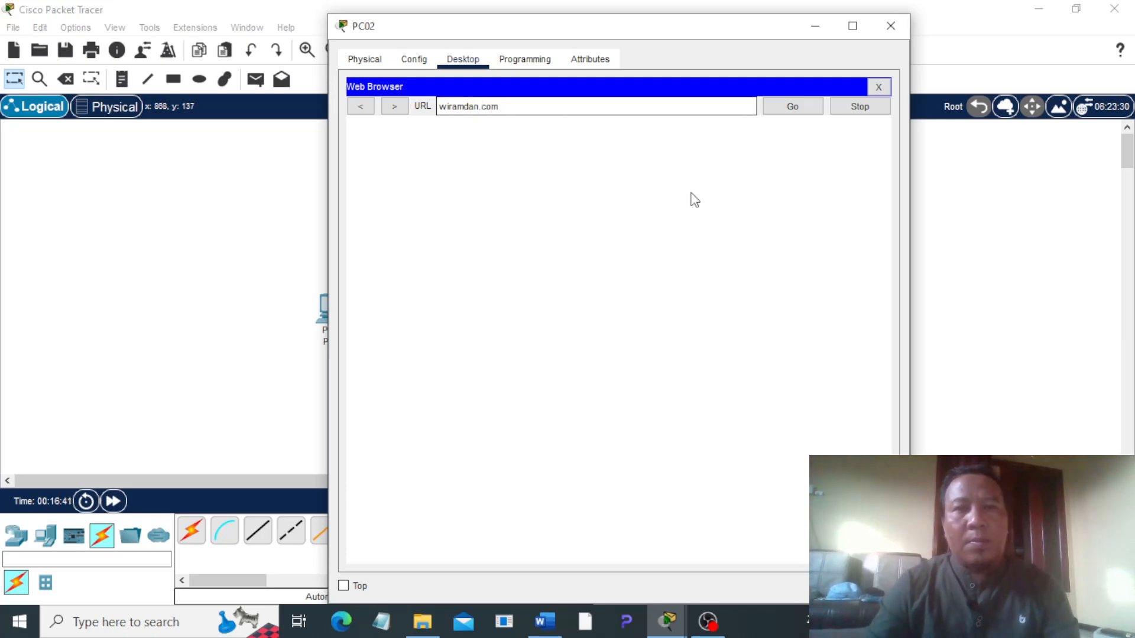
{"action": "left_click", "coordinate": [795, 108]}
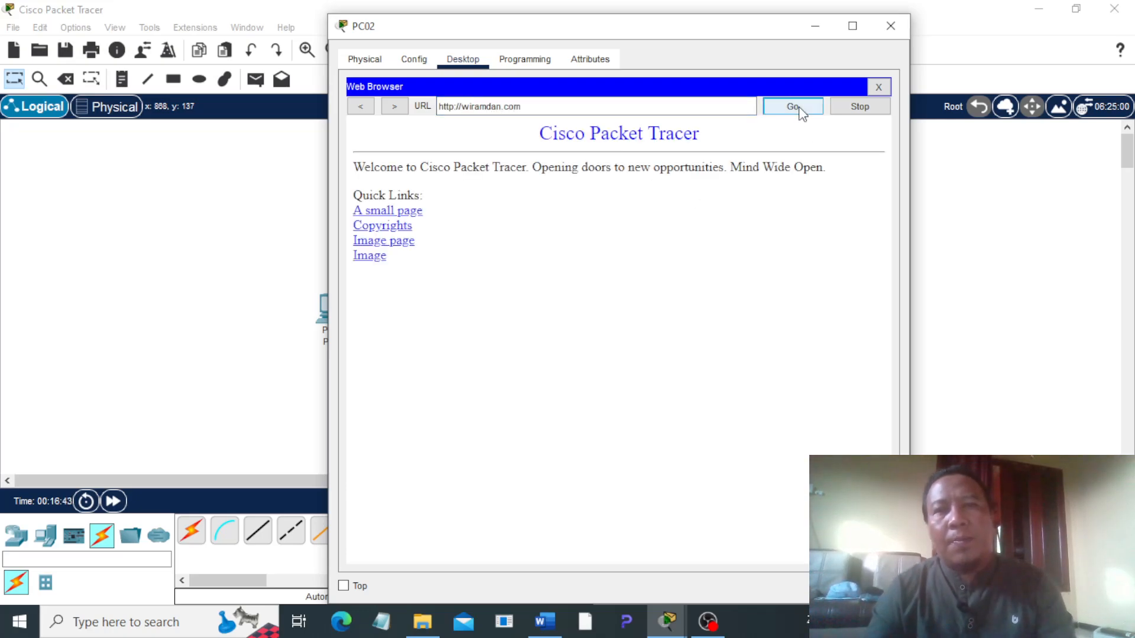
{"action": "left_click", "coordinate": [891, 27]}
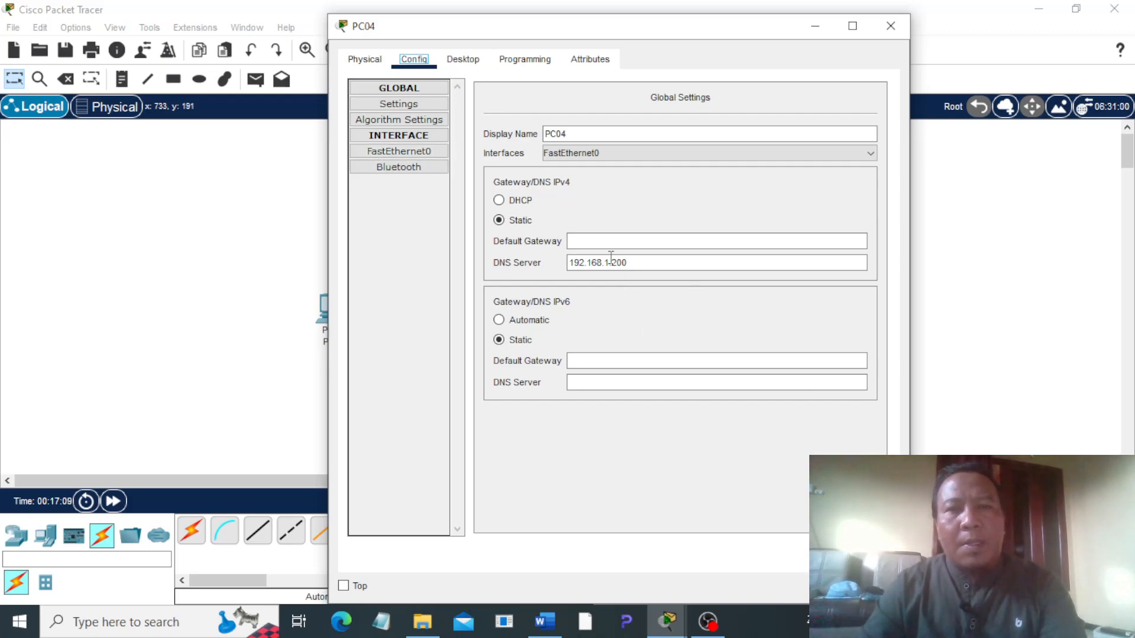
Step: Test DNS access from PC04 by loading the HTTP server's domain name in its web browser, and close its window
{"action": "left_click", "coordinate": [463, 61]}
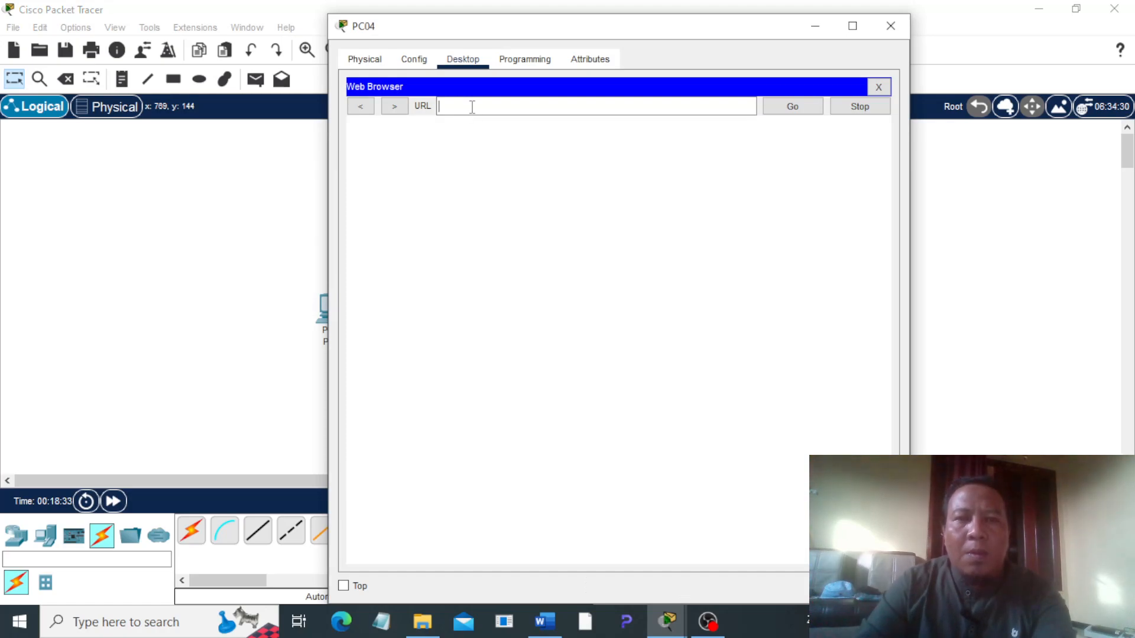
{"action": "left_click", "coordinate": [472, 107]}
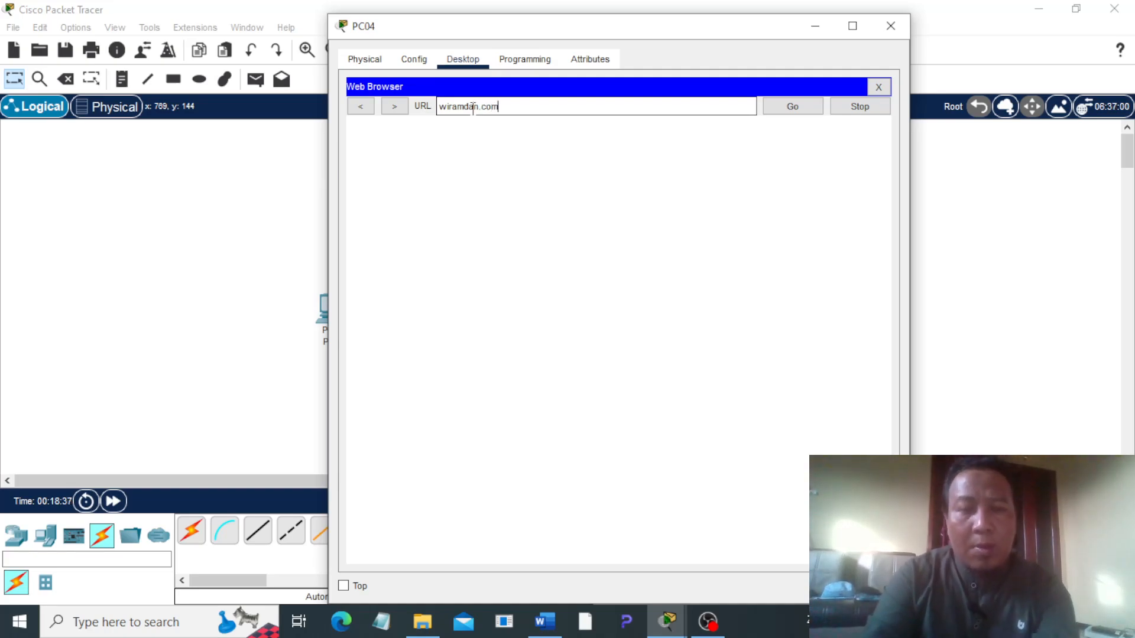
{"action": "left_click", "coordinate": [793, 105]}
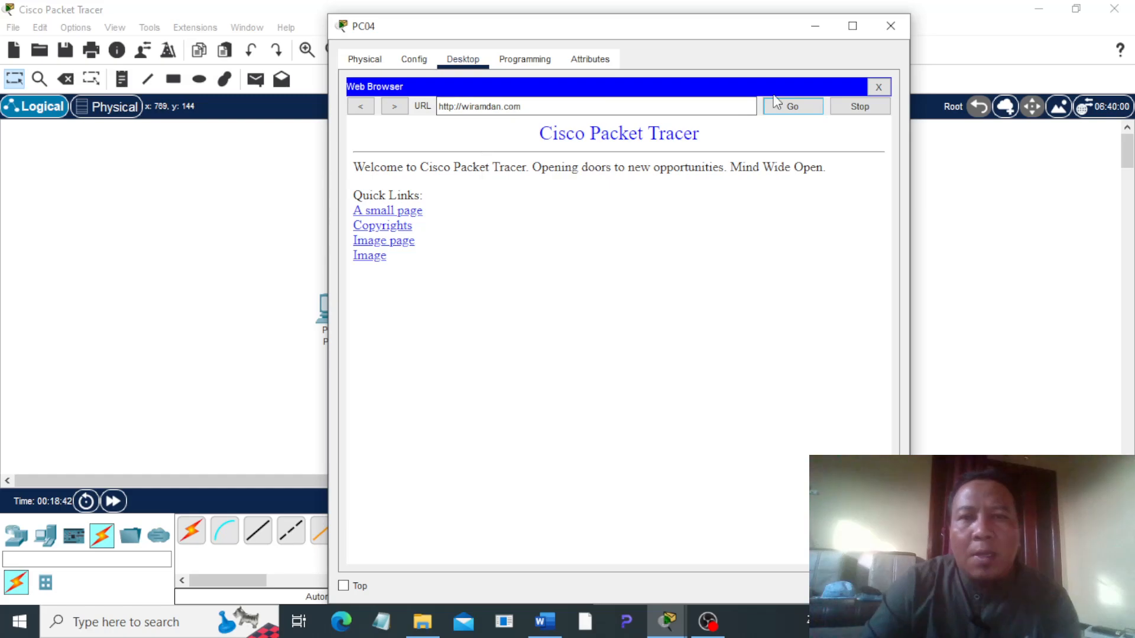
{"action": "left_click", "coordinate": [890, 26]}
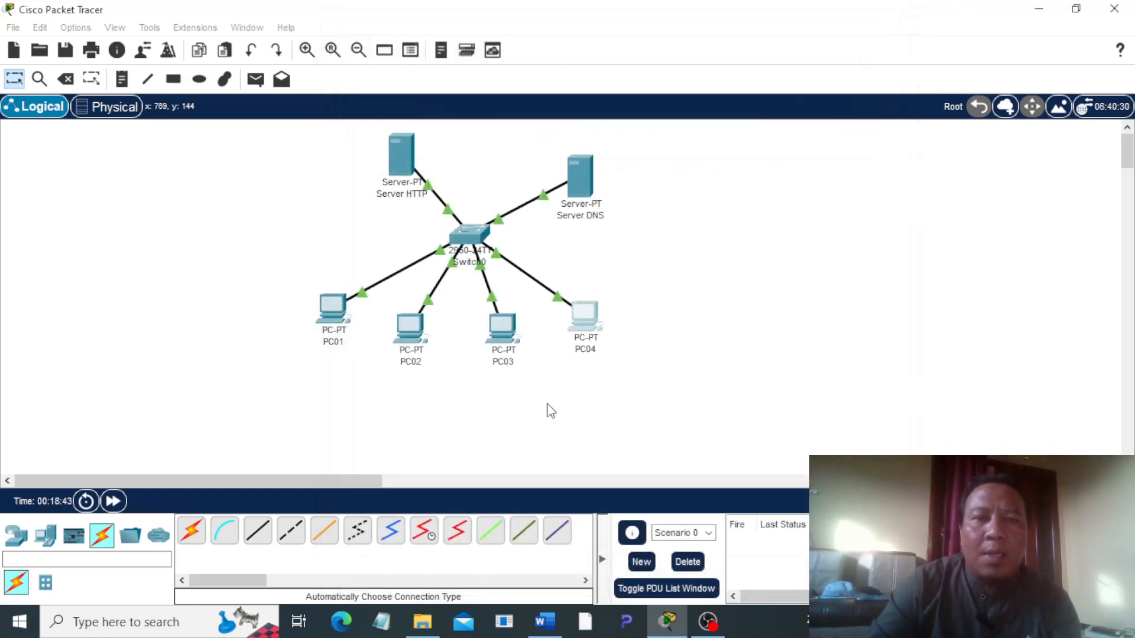
Step: Switch to Word and examine task 4 of the assignment, including its network diagram and the list of commands below it
{"action": "left_click", "coordinate": [545, 620]}
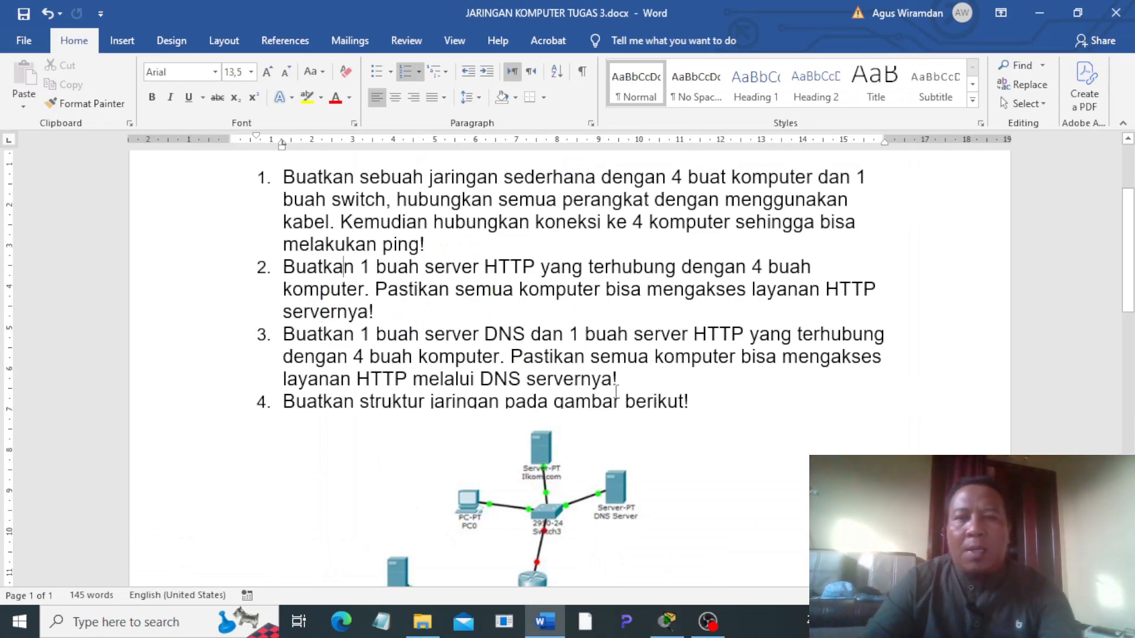
{"action": "scroll", "coordinate": [787, 312], "scroll_direction": "down", "scroll_amount": 3}
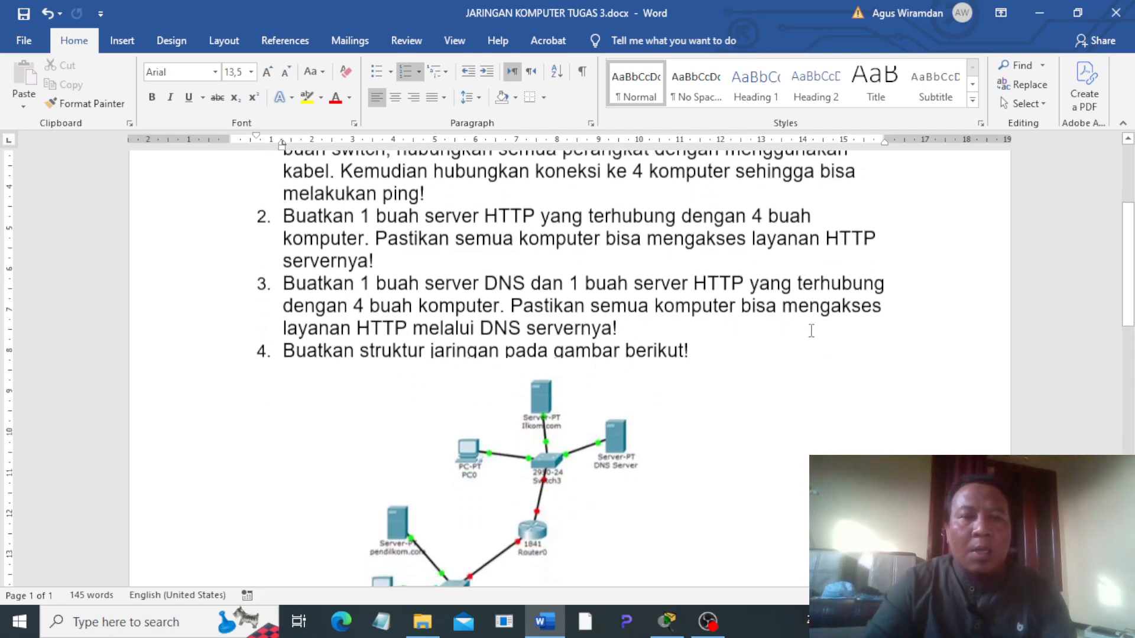
{"action": "scroll", "coordinate": [800, 311], "scroll_direction": "down", "scroll_amount": 1}
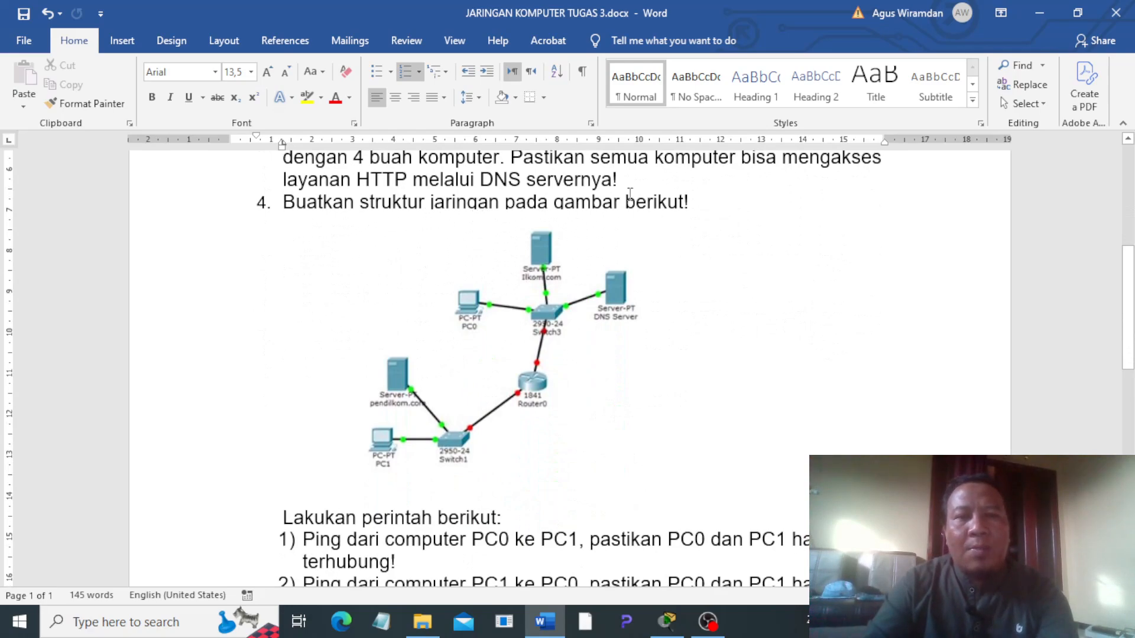
{"action": "scroll", "coordinate": [424, 377], "scroll_direction": "up", "scroll_amount": 3}
{"action": "scroll", "coordinate": [635, 362], "scroll_direction": "down", "scroll_amount": 5}
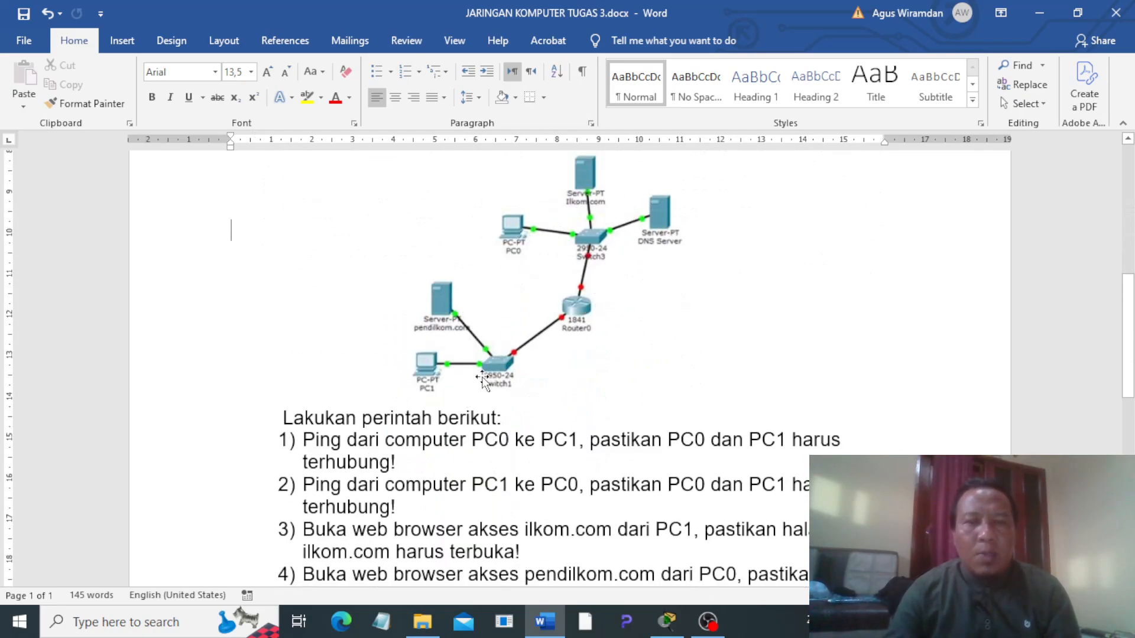
Step: In Packet Tracer, place two servers and a PC around a 2960-24TT switch, with a 4331 router below the switch
{"action": "left_click", "coordinate": [668, 621]}
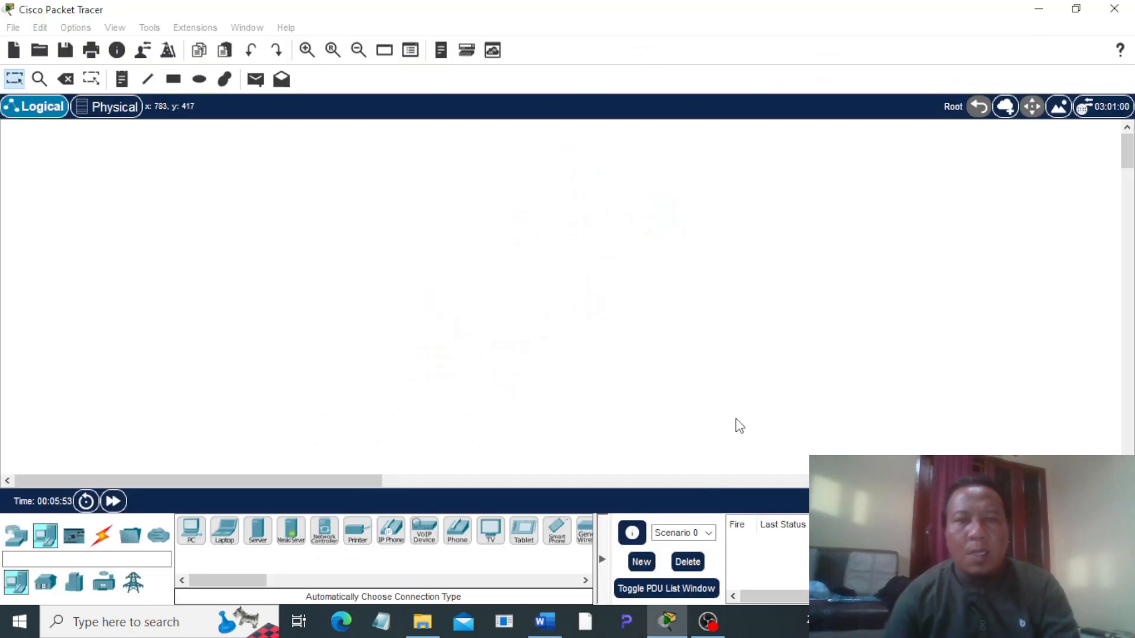
{"action": "left_click_drag", "start_coordinate": [258, 531], "coordinate": [428, 187]}
{"action": "left_click_drag", "start_coordinate": [509, 157], "coordinate": [507, 158]}
{"action": "left_click_drag", "start_coordinate": [191, 531], "coordinate": [388, 191]}
{"action": "left_click", "coordinate": [15, 538]}
{"action": "left_click_drag", "start_coordinate": [46, 582], "coordinate": [501, 266]}
{"action": "left_click_drag", "start_coordinate": [503, 149], "coordinate": [487, 151]}
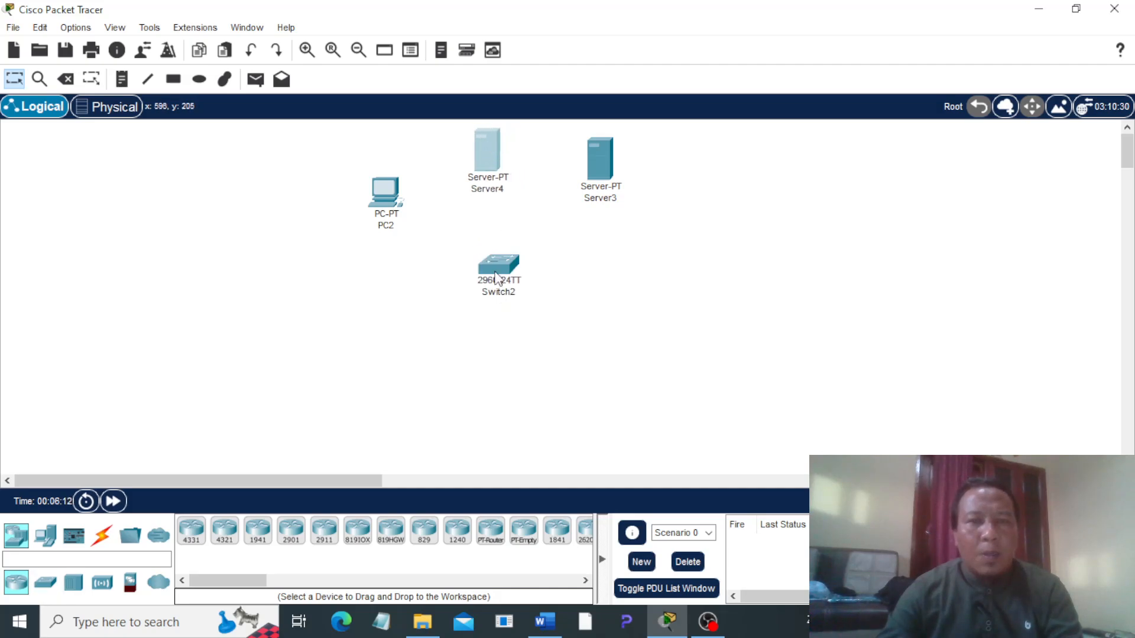
{"action": "left_click_drag", "start_coordinate": [500, 253], "coordinate": [491, 236]}
{"action": "left_click_drag", "start_coordinate": [190, 531], "coordinate": [456, 334]}
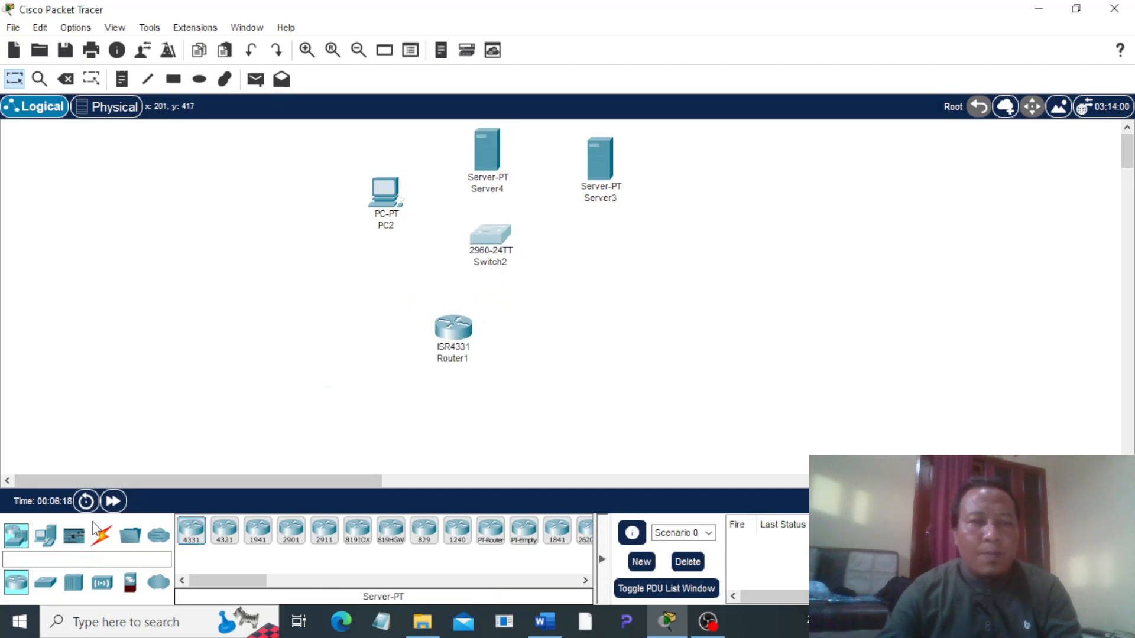
Step: Place a third server, a second PC and a second 2960-24TT switch to the lower left of the router
{"action": "left_click", "coordinate": [46, 536]}
{"action": "left_click_drag", "start_coordinate": [257, 531], "coordinate": [263, 393]}
{"action": "left_click_drag", "start_coordinate": [260, 333], "coordinate": [260, 331]}
{"action": "left_click_drag", "start_coordinate": [191, 531], "coordinate": [230, 417]}
{"action": "left_click", "coordinate": [17, 536]}
{"action": "left_click_drag", "start_coordinate": [45, 584], "coordinate": [334, 421]}
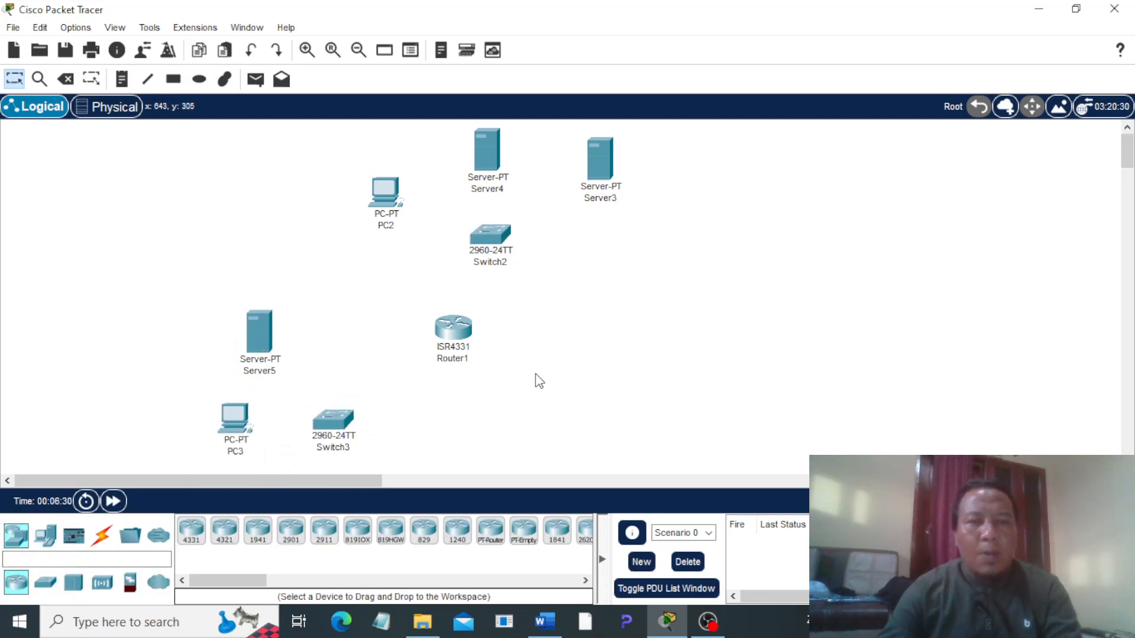
Step: Rename the PC near the upper switch as PC0 and the PC near the lower switch as PC1
{"action": "left_click", "coordinate": [102, 536]}
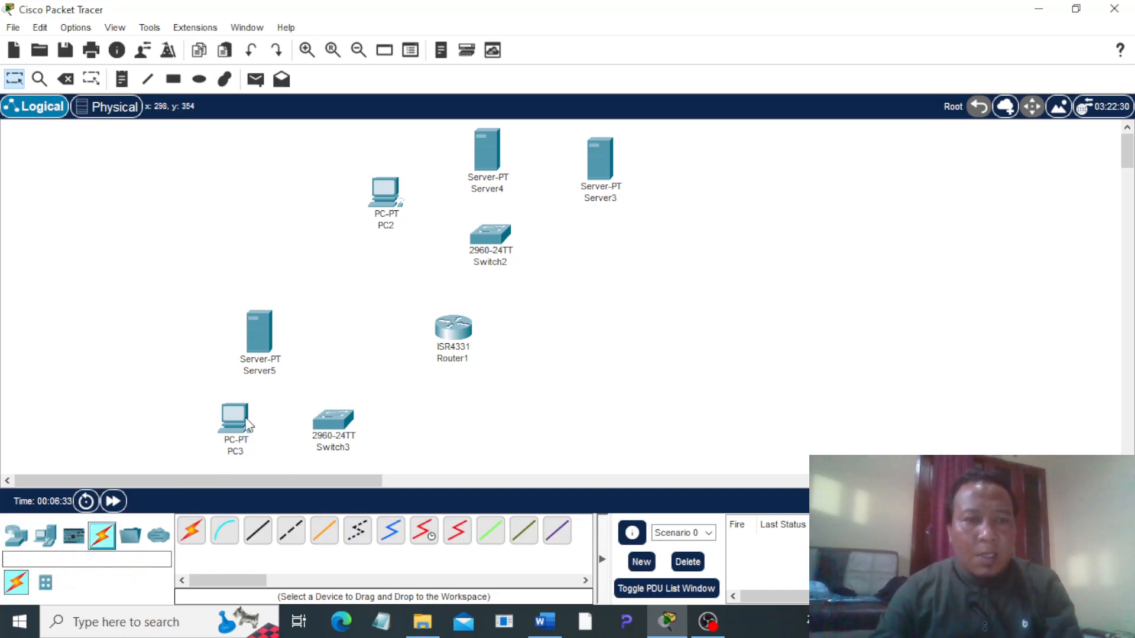
{"action": "left_click", "coordinate": [387, 227]}
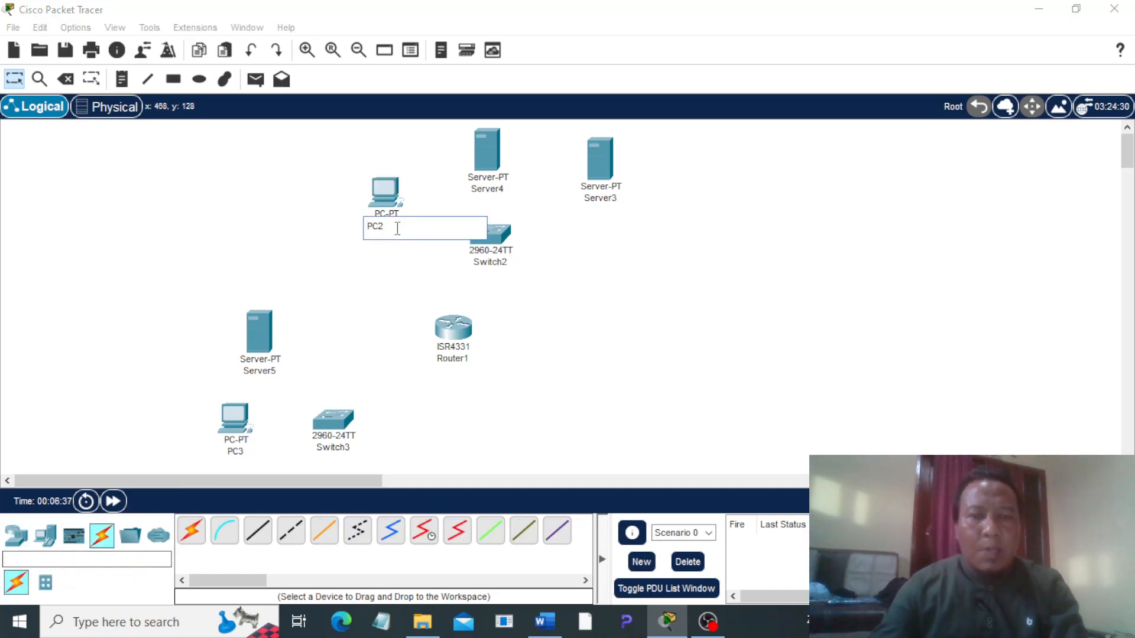
{"action": "left_click", "coordinate": [240, 454]}
{"action": "left_click", "coordinate": [240, 454]}
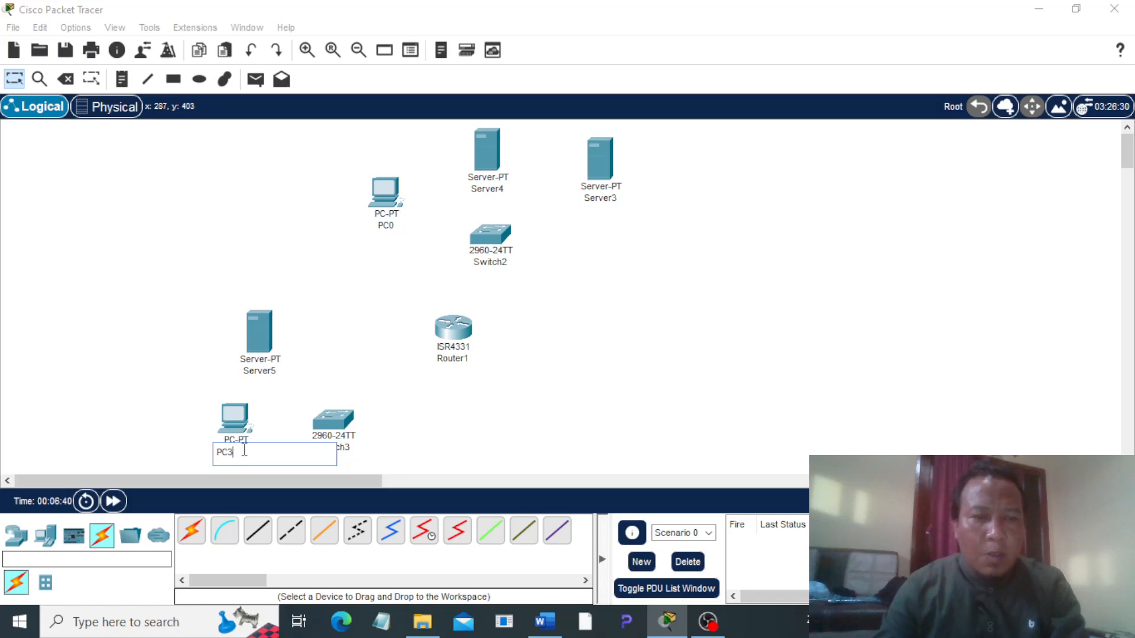
{"action": "key", "text": "BackSpace"}
{"action": "type", "text": "1"}
{"action": "key", "text": "Return"}
Step: Rename the server directly above the upper switch as ilkom.com and the server to its right as Server DNS
{"action": "left_click", "coordinate": [507, 190]}
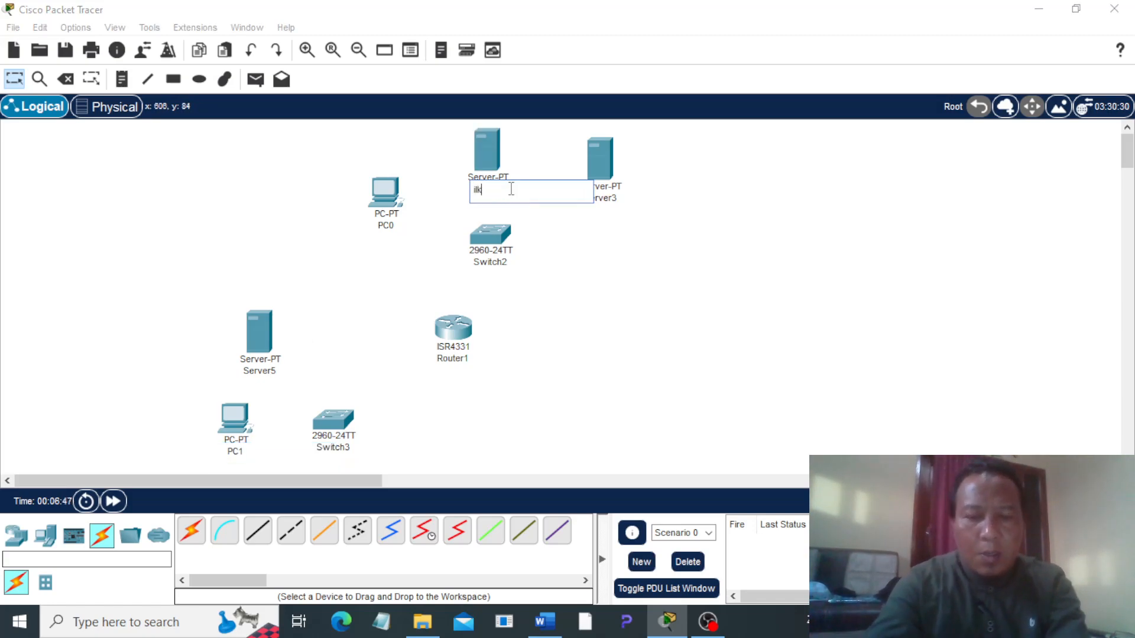
{"action": "left_click", "coordinate": [612, 200]}
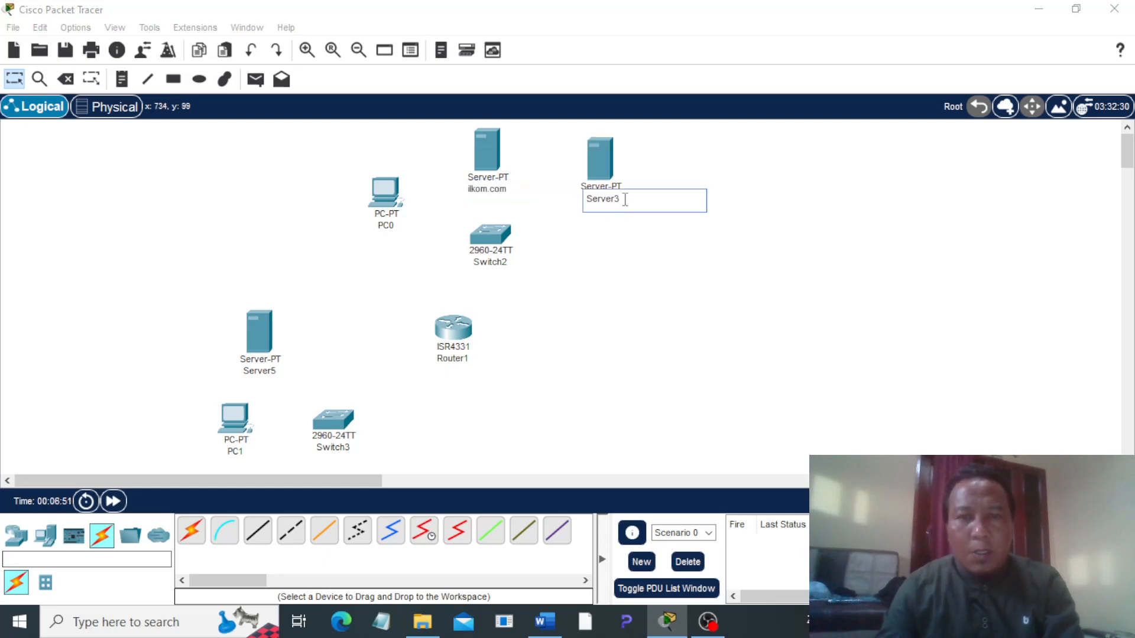
{"action": "key", "text": "BackSpace"}
{"action": "type", "text": "DNS"}
Step: Rename the server above PC1 as pendilkom.com
{"action": "left_click", "coordinate": [265, 374]}
{"action": "key", "text": "BackSpace"}
{"action": "key", "text": "BackSpace"}
{"action": "key", "text": "BackSpace"}
{"action": "key", "text": "BackSpace"}
{"action": "key", "text": "BackSpace"}
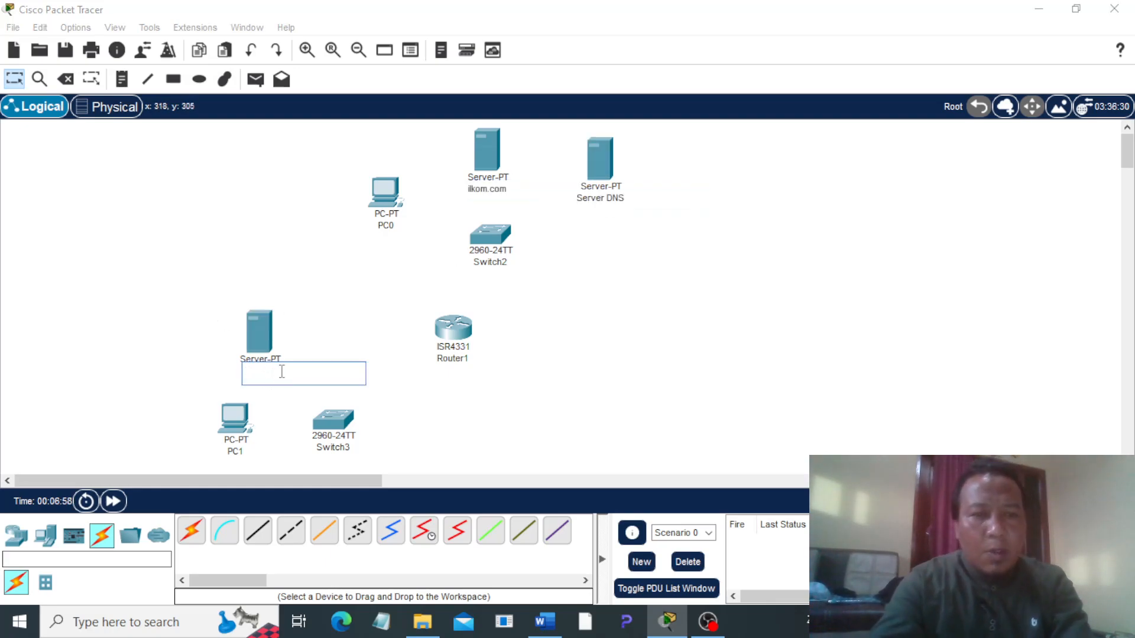
{"action": "left_click", "coordinate": [353, 312]}
Step: Connect Server DNS, the ilkom.com server and PC0 to Switch2 using automatically chosen connections
{"action": "left_click", "coordinate": [191, 531]}
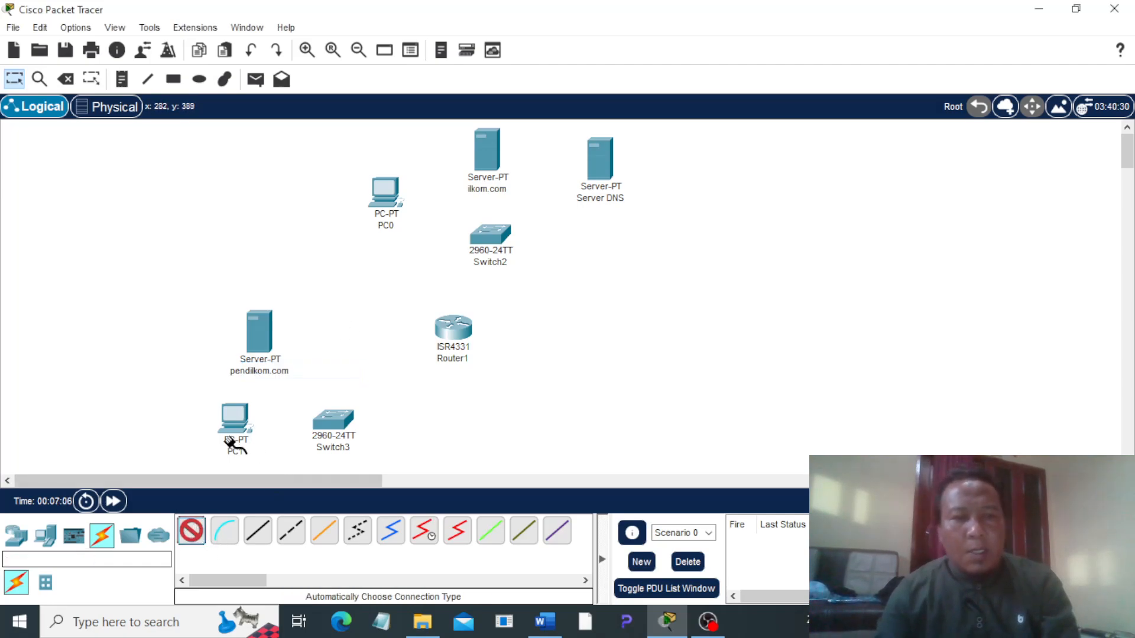
{"action": "left_click", "coordinate": [491, 235]}
{"action": "left_click", "coordinate": [598, 176]}
{"action": "left_click", "coordinate": [191, 531]}
{"action": "left_click", "coordinate": [488, 177]}
{"action": "left_click", "coordinate": [490, 235]}
{"action": "left_click", "coordinate": [191, 531]}
{"action": "left_click", "coordinate": [480, 244]}
{"action": "left_click", "coordinate": [385, 190]}
Step: Link Router1 to Switch2 and to Switch3 with automatically chosen connections
{"action": "left_click", "coordinate": [191, 531]}
{"action": "left_click", "coordinate": [447, 322]}
{"action": "left_click", "coordinate": [488, 237]}
{"action": "left_click", "coordinate": [190, 531]}
{"action": "left_click", "coordinate": [454, 328]}
{"action": "left_click", "coordinate": [338, 430]}
Step: Connect PC1 and the pendilkom.com server to Switch3 using automatically chosen connections
{"action": "left_click", "coordinate": [191, 531]}
{"action": "left_click", "coordinate": [234, 418]}
{"action": "left_click", "coordinate": [333, 421]}
{"action": "left_click", "coordinate": [191, 531]}
{"action": "left_click", "coordinate": [334, 417]}
{"action": "left_click", "coordinate": [255, 335]}
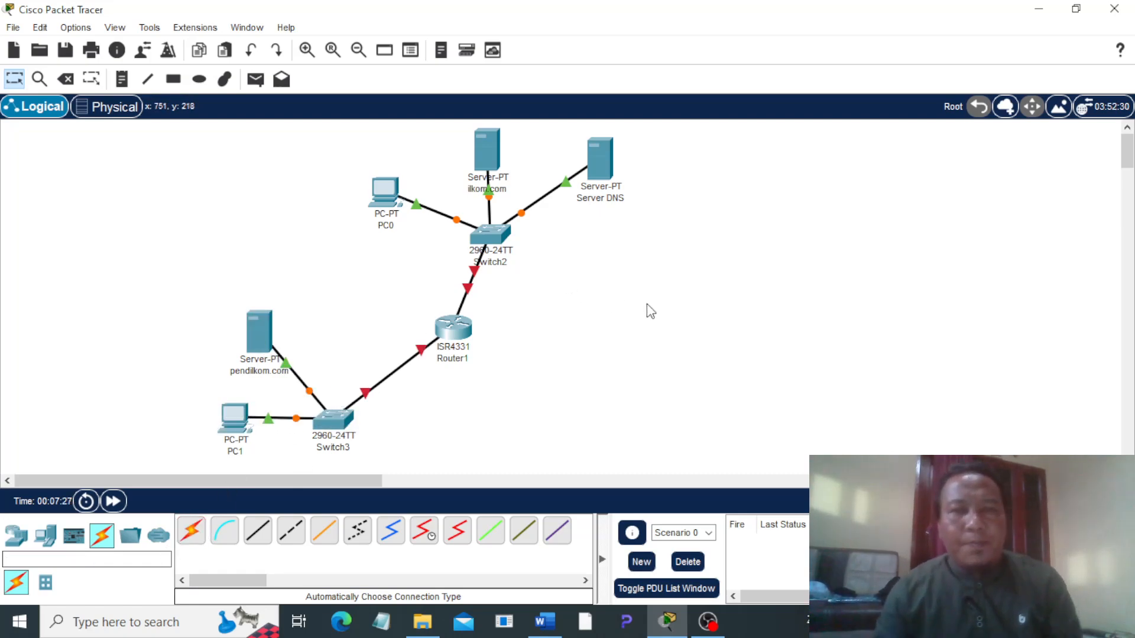
Step: Reposition Router1 below Switch2 and move Switch3 slightly closer to the router to tidy the topology
{"action": "left_click_drag", "start_coordinate": [451, 330], "coordinate": [466, 360]}
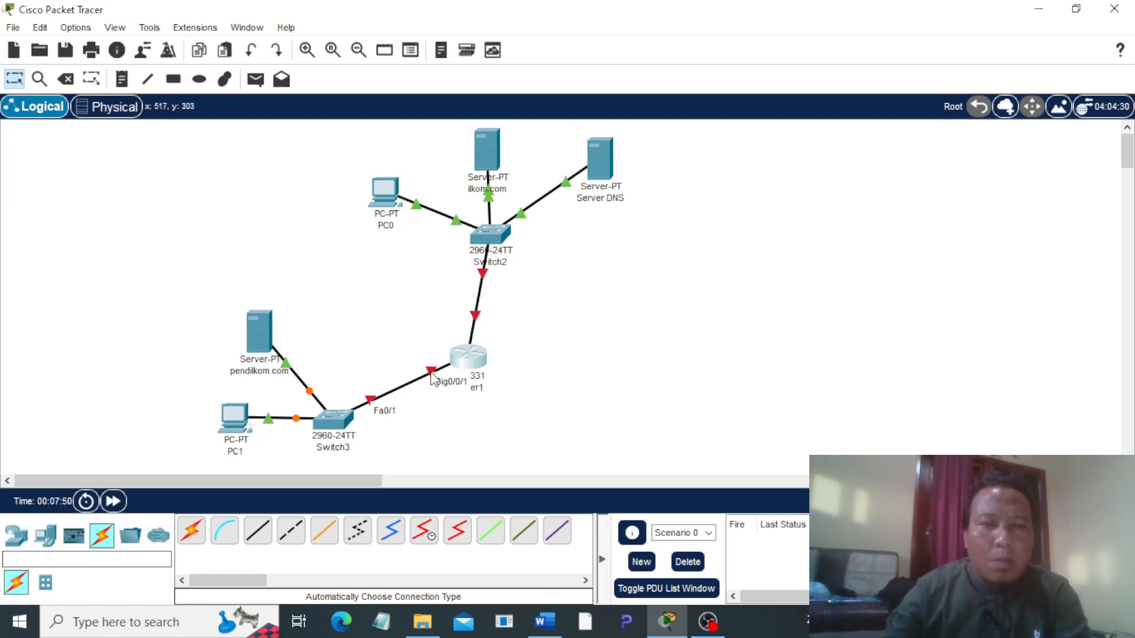
{"action": "mouse_move", "coordinate": [467, 362]}
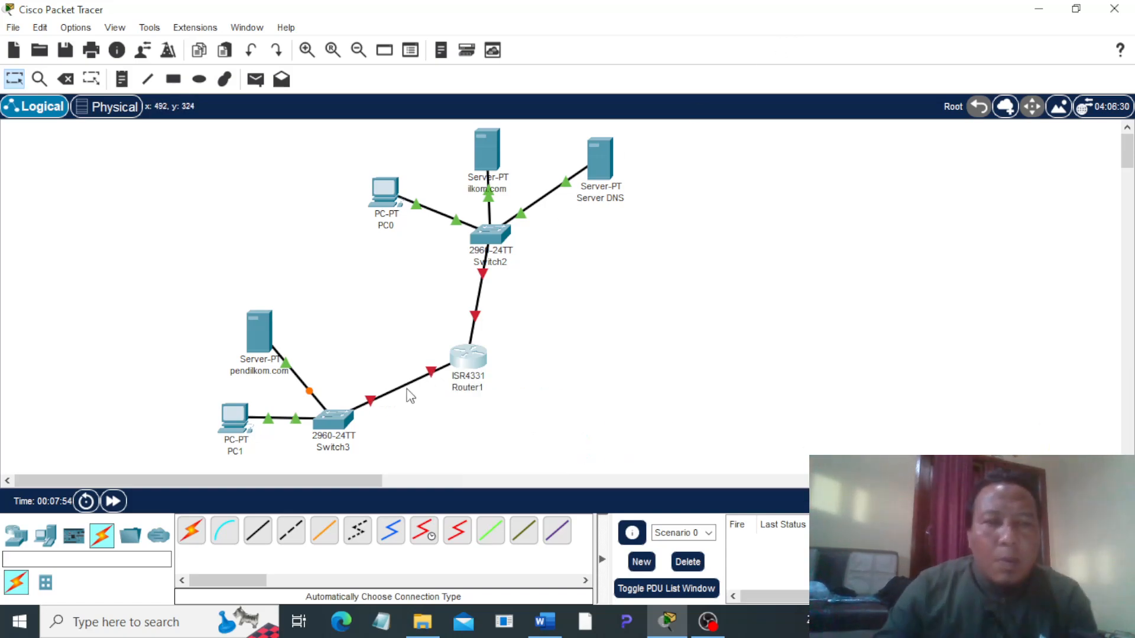
{"action": "left_click_drag", "start_coordinate": [335, 424], "coordinate": [355, 404]}
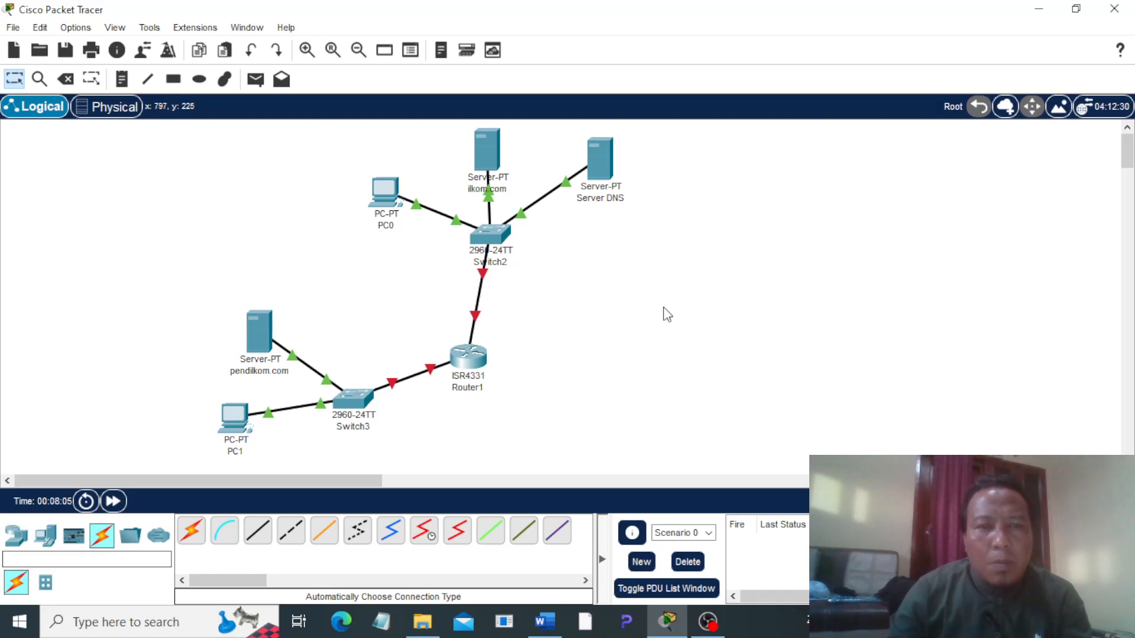
{"action": "mouse_move", "coordinate": [478, 324]}
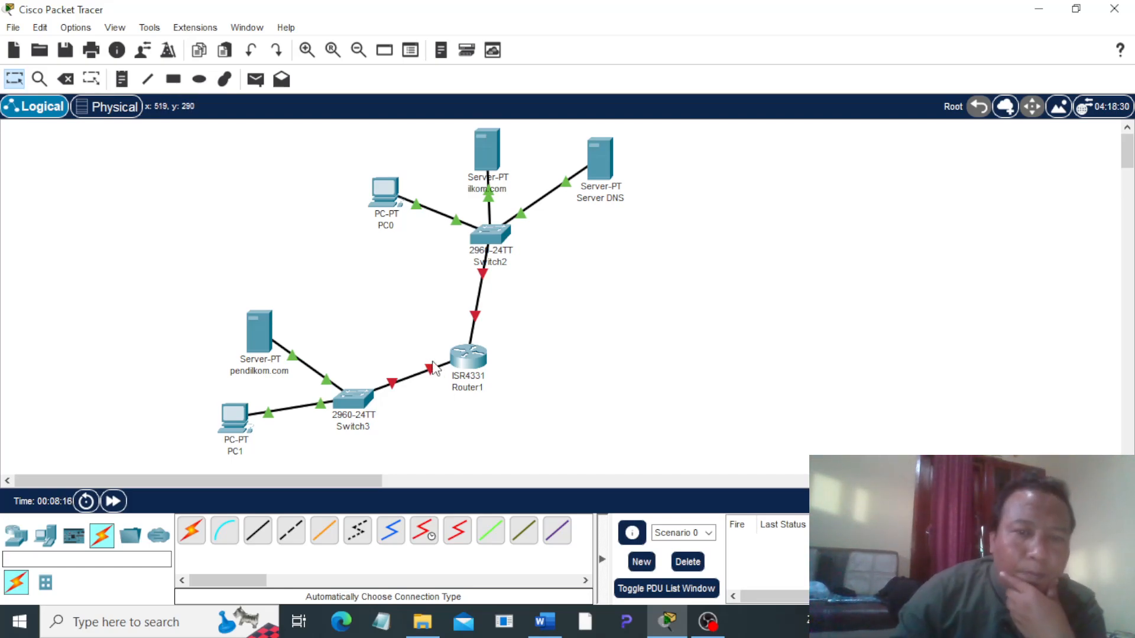
{"action": "mouse_move", "coordinate": [433, 377]}
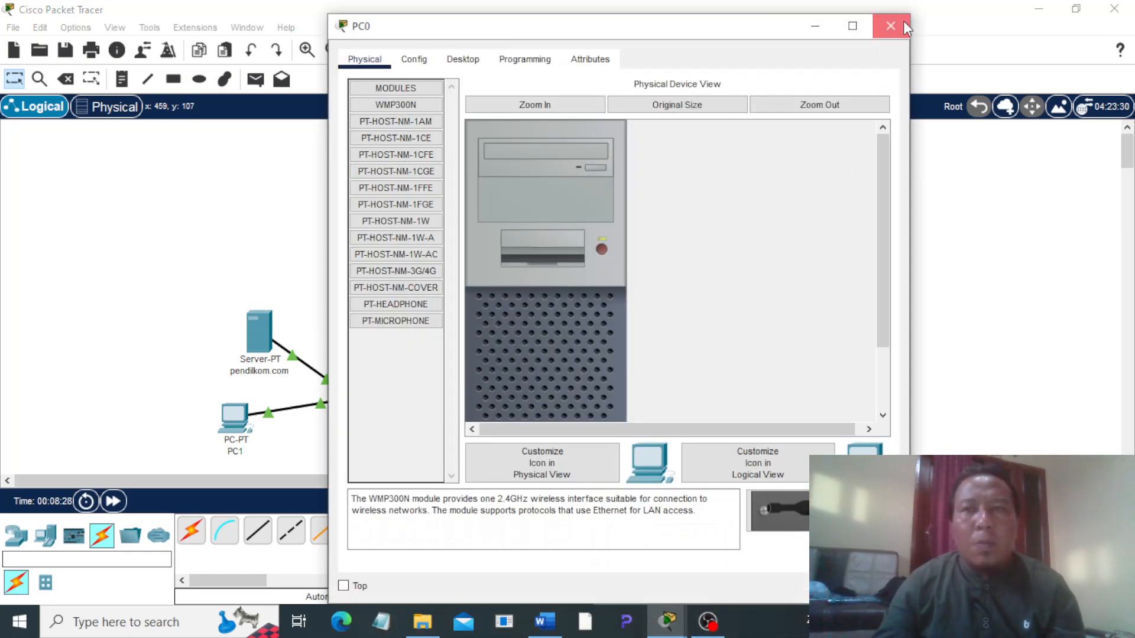
{"action": "left_click", "coordinate": [903, 18]}
{"action": "left_click_drag", "start_coordinate": [472, 362], "coordinate": [490, 349]}
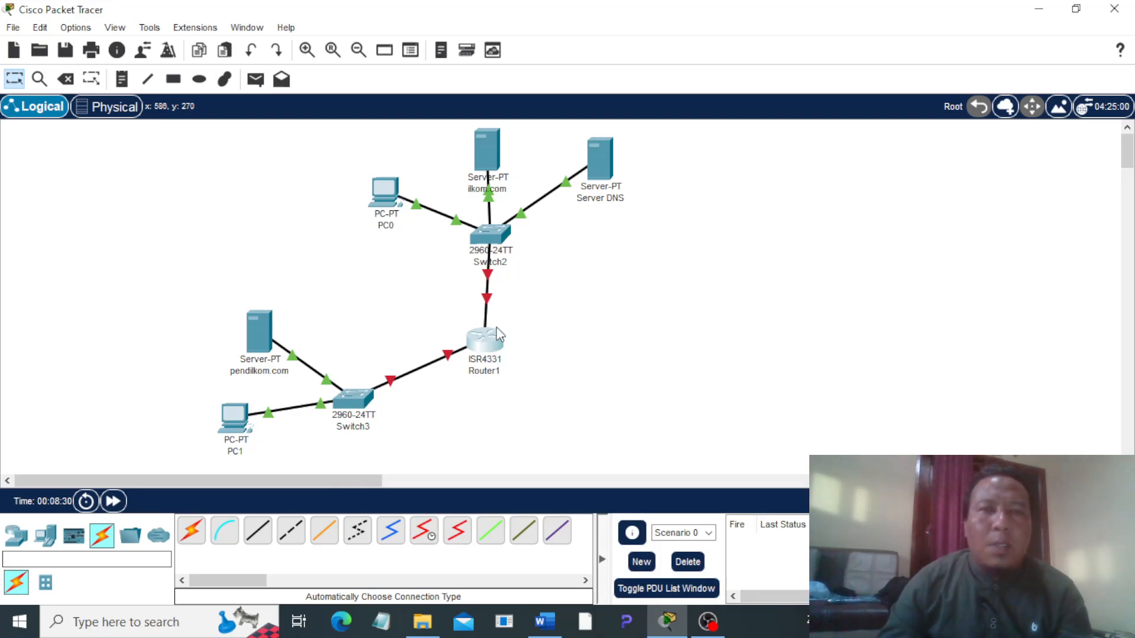
Step: Configure Router1's GigabitEthernet0/0/1 interface with IPv4 address 192.168.2.1 and mask 255.255.255.0
{"action": "left_click", "coordinate": [491, 349]}
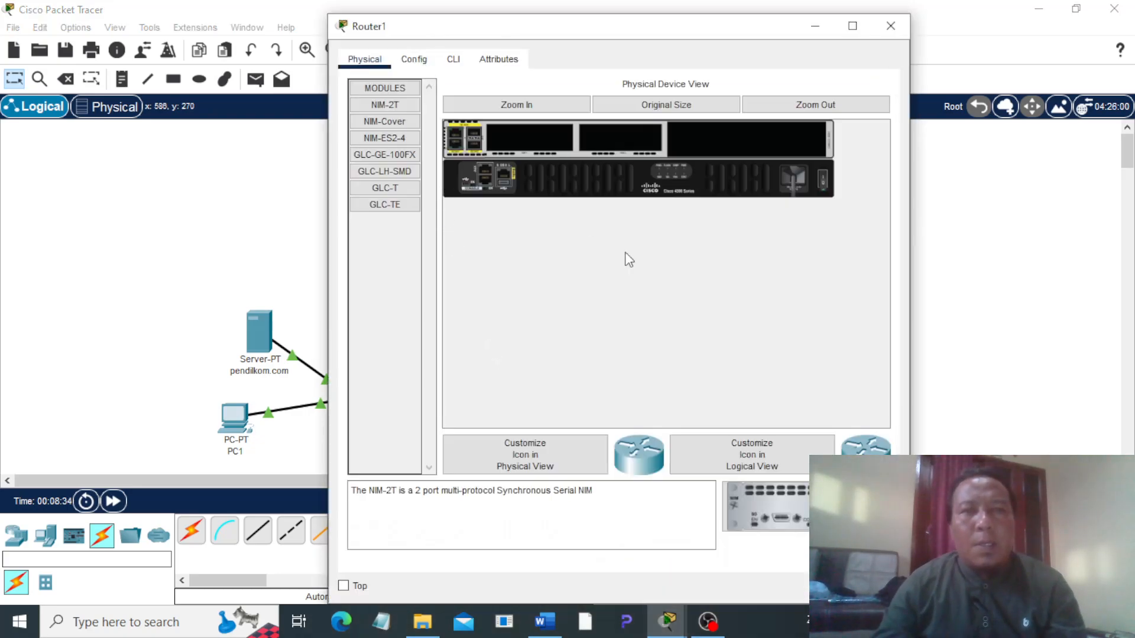
{"action": "left_click", "coordinate": [414, 60]}
{"action": "left_click", "coordinate": [440, 246]}
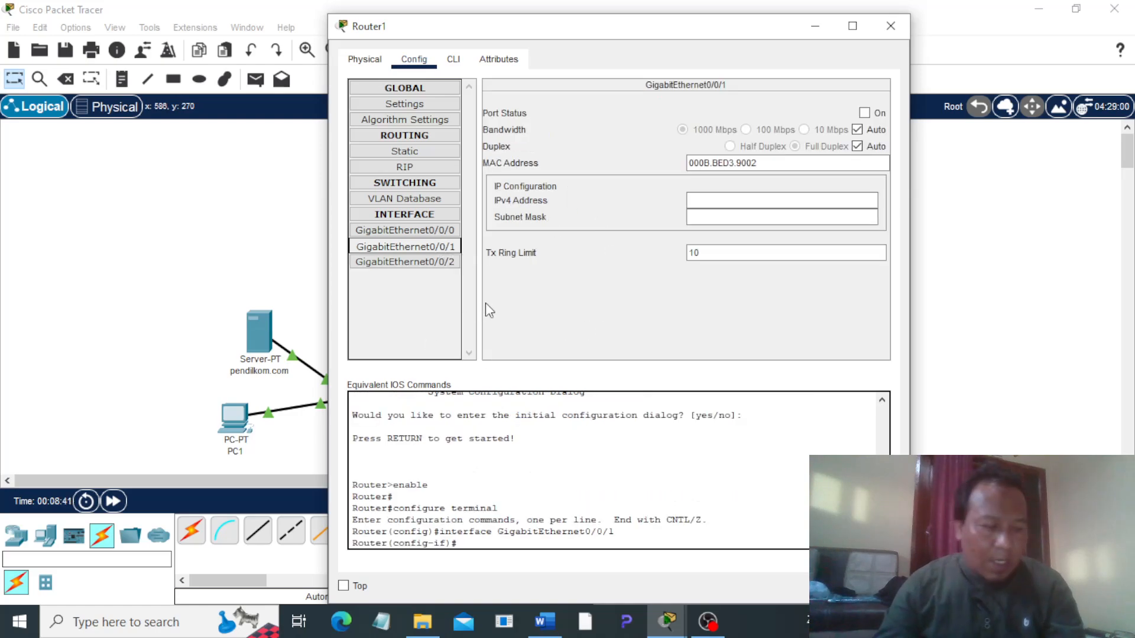
{"action": "left_click", "coordinate": [709, 198]}
{"action": "type", "text": "192.168.2.1"}
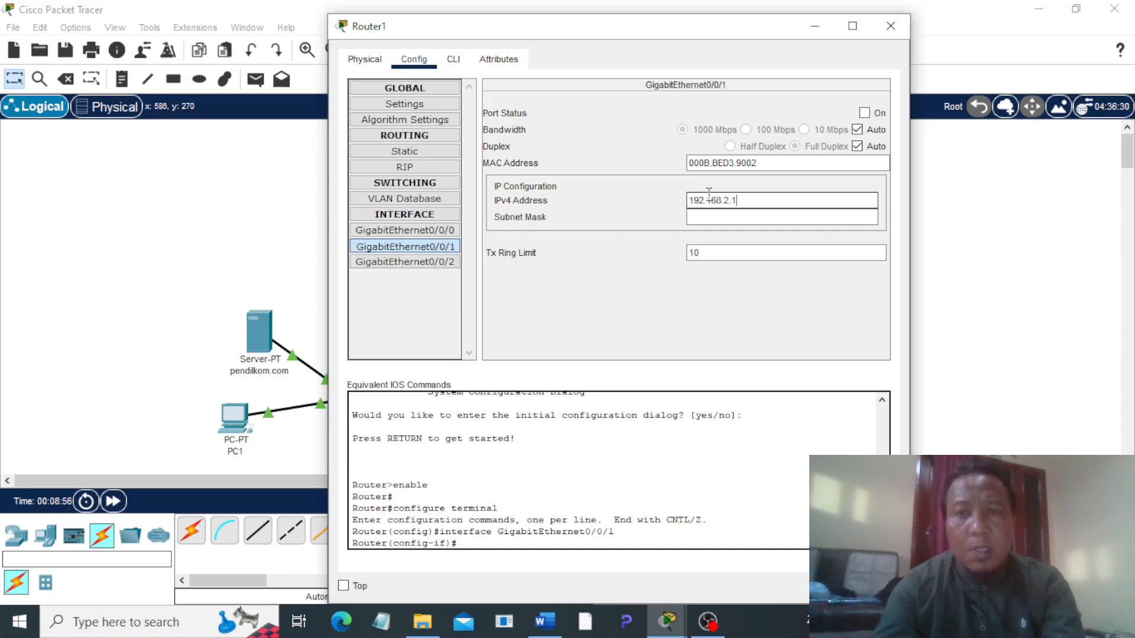
{"action": "key", "text": "Tab"}
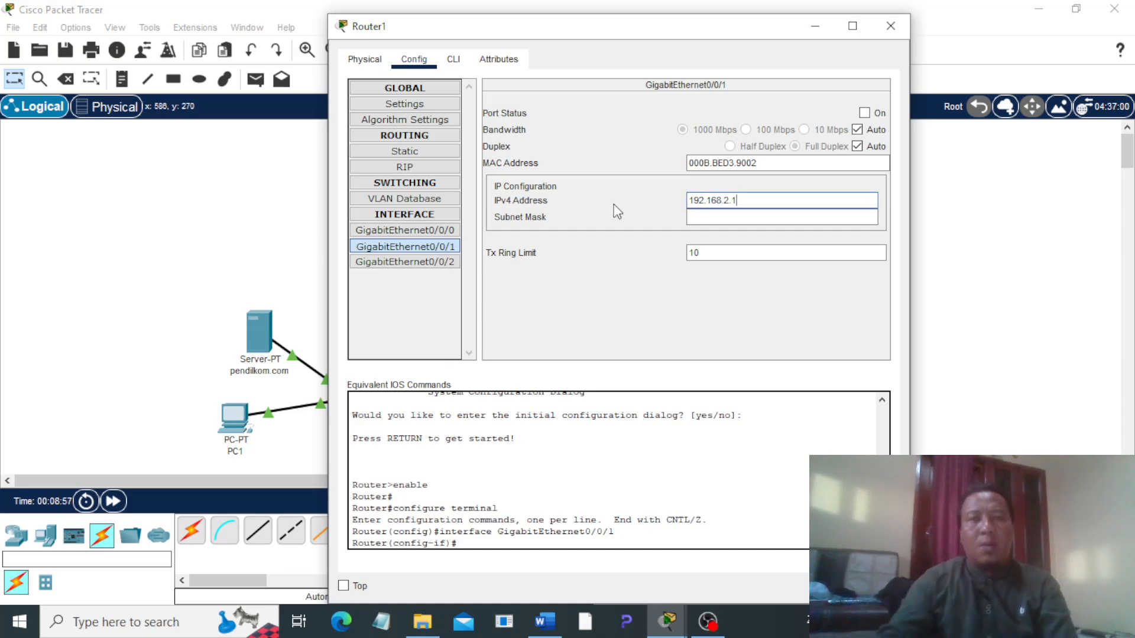
Step: Configure Router1's GigabitEthernet0/0/0 interface with IPv4 address 192.168.1.99 and mask 255.255.255.0
{"action": "left_click", "coordinate": [410, 230]}
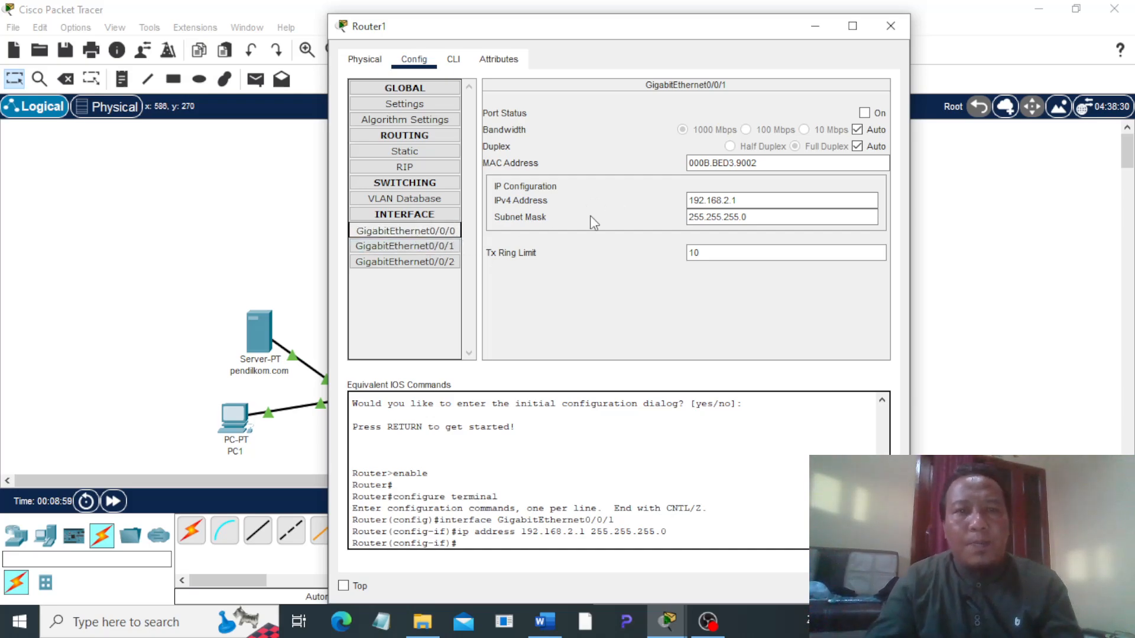
{"action": "left_click", "coordinate": [719, 198]}
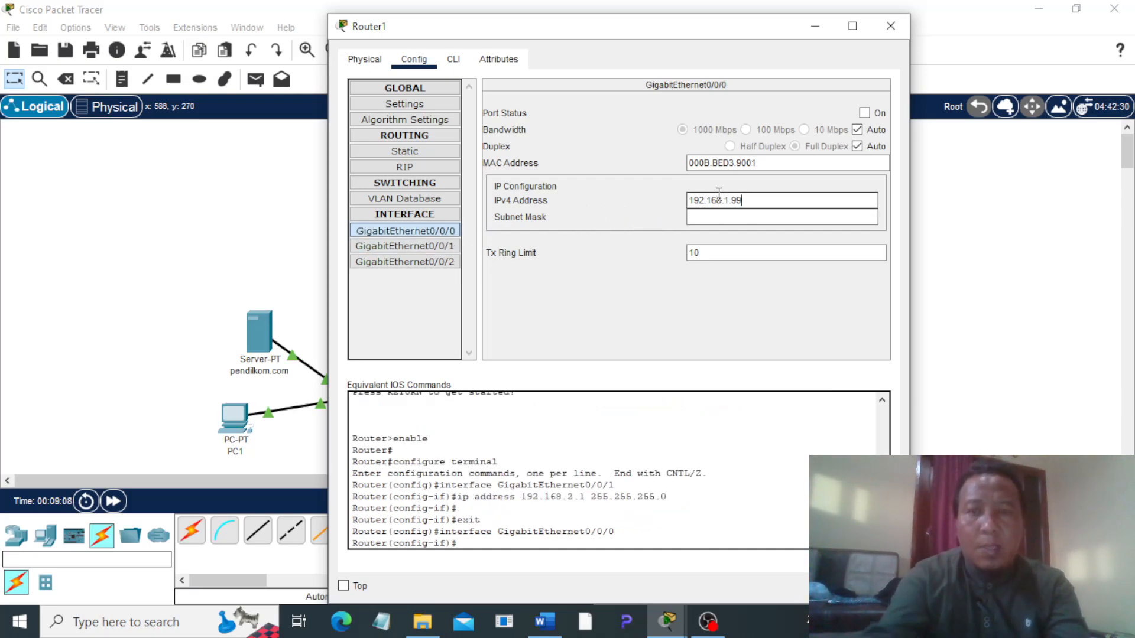
{"action": "key", "text": "Tab"}
Step: Add a static route on Router1 for network 192.168.1.0, mask 255.255.255.0, with next hop 192.168.2.0
{"action": "left_click", "coordinate": [405, 152]}
{"action": "left_click", "coordinate": [566, 117]}
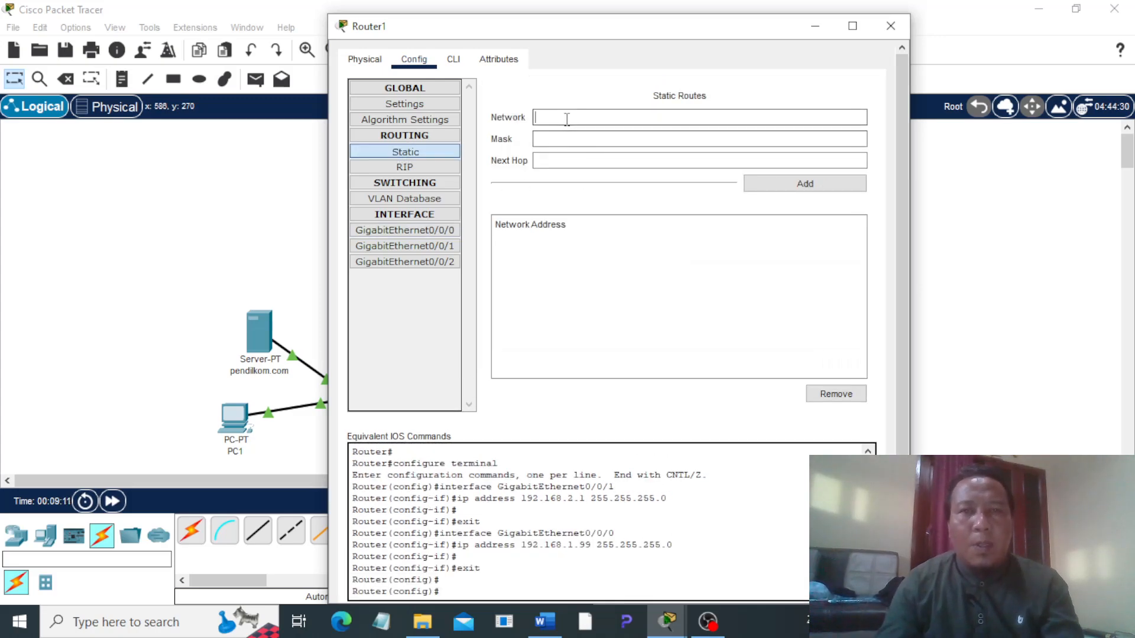
{"action": "type", "text": "192.168.1.0"}
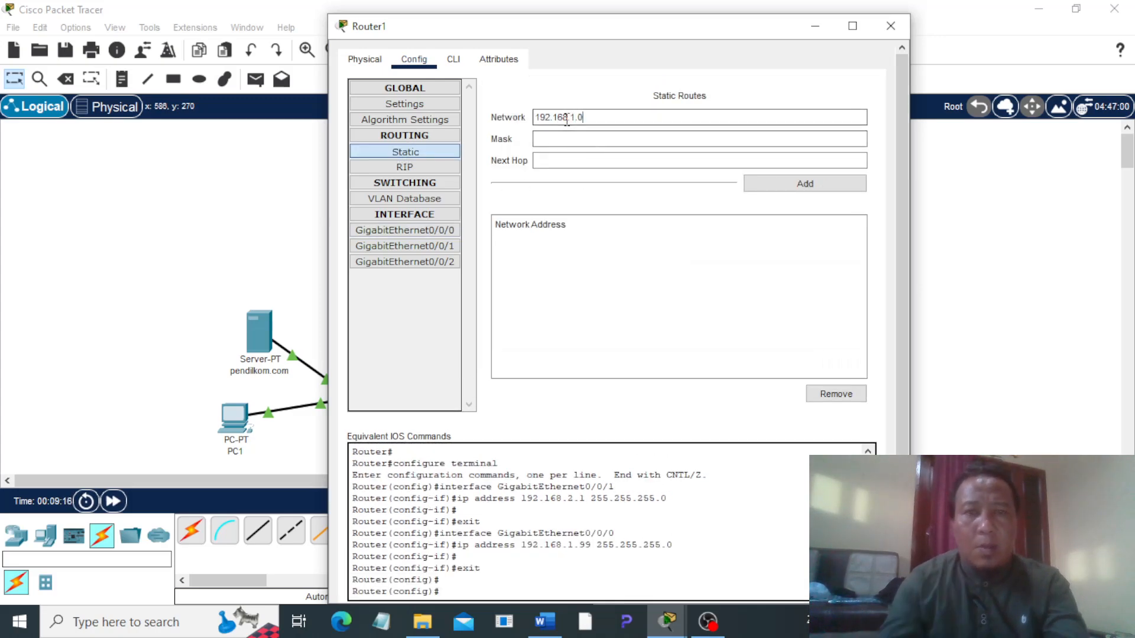
{"action": "left_click", "coordinate": [571, 137]}
{"action": "type", "text": "255.255.255.0"}
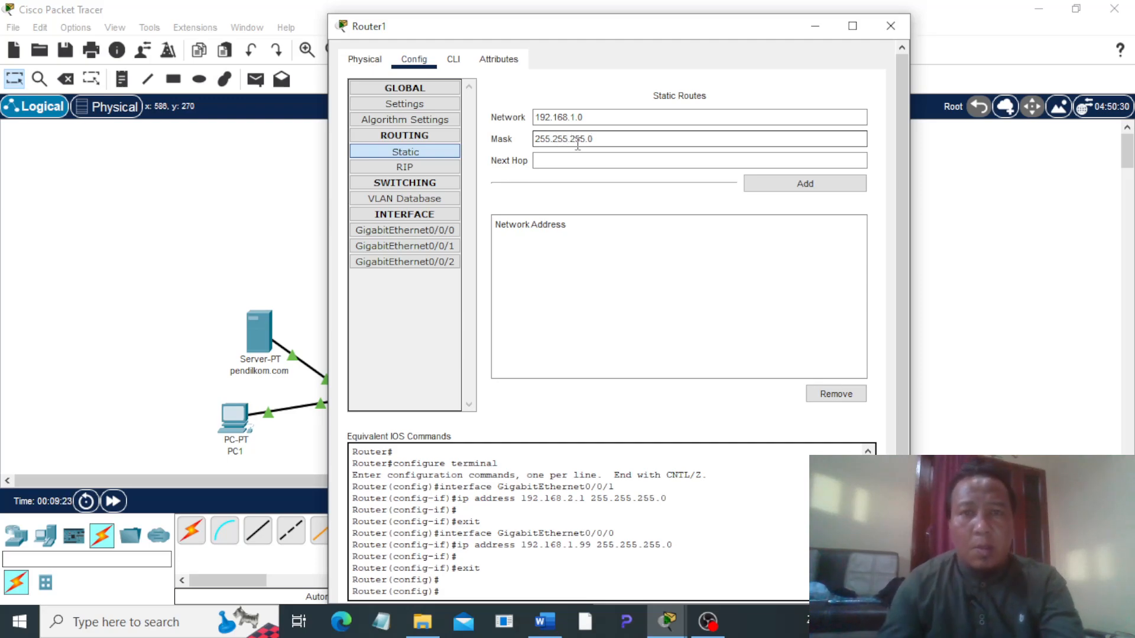
{"action": "left_click", "coordinate": [561, 159]}
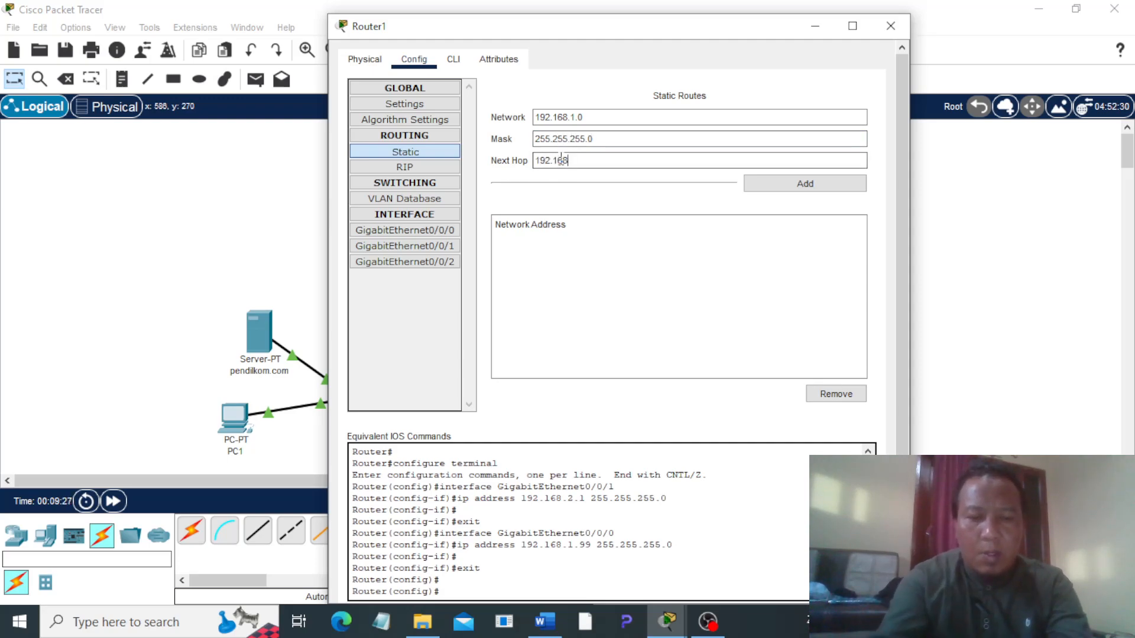
{"action": "type", "text": "192.168.2.0"}
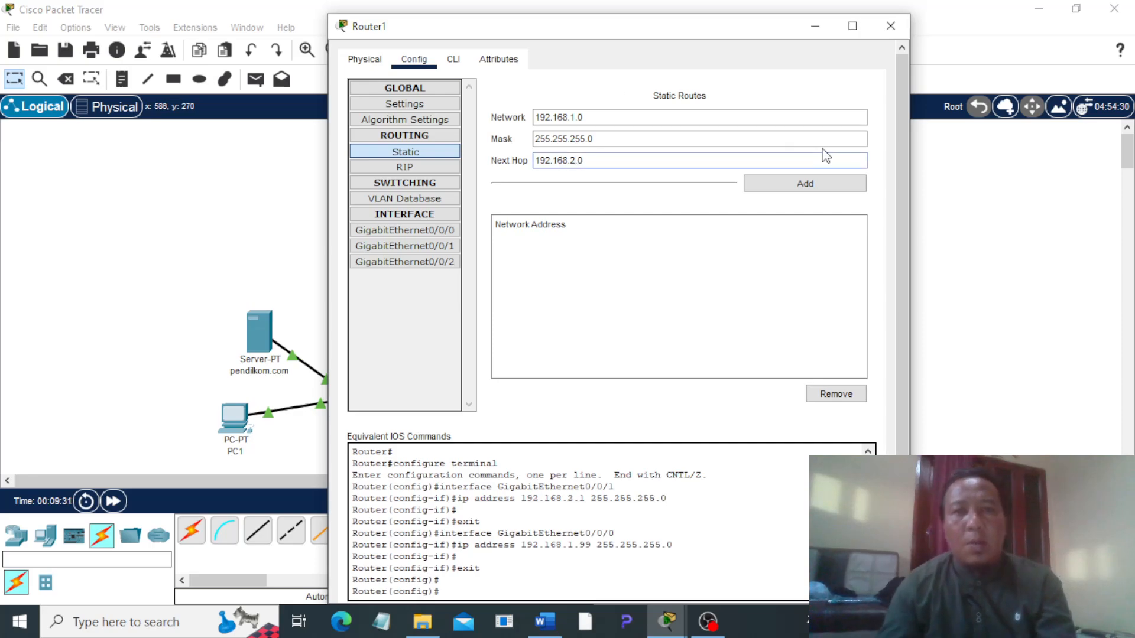
{"action": "left_click", "coordinate": [805, 188]}
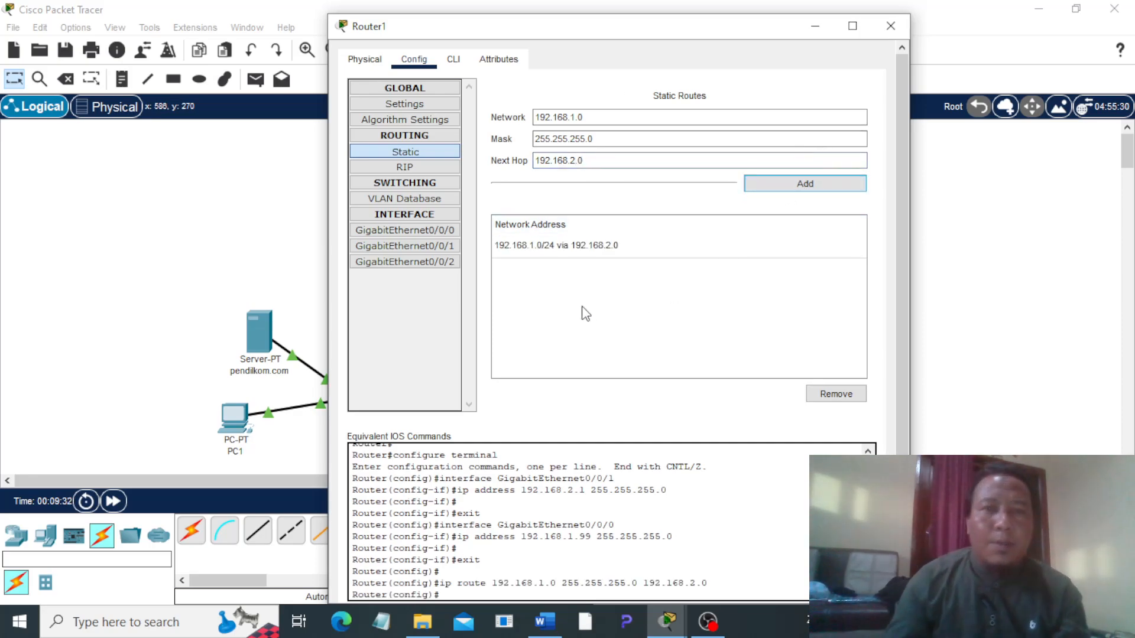
Step: Turn on the GigabitEthernet0/0/0 and GigabitEthernet0/0/1 ports of Router1 and close its configuration
{"action": "left_click", "coordinate": [451, 231]}
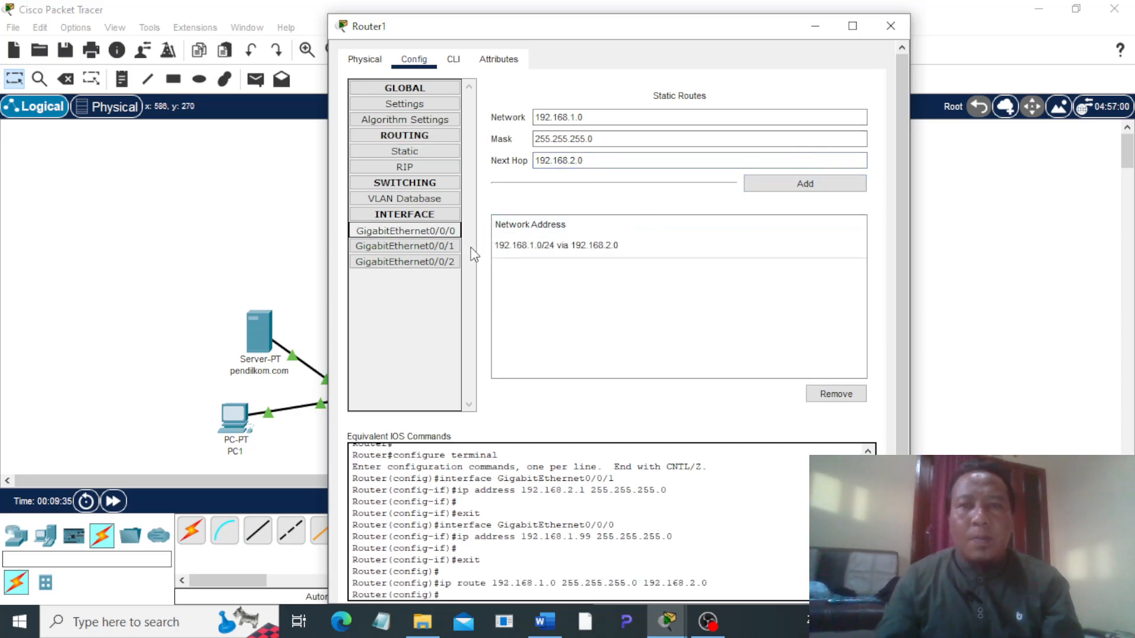
{"action": "left_click", "coordinate": [865, 113]}
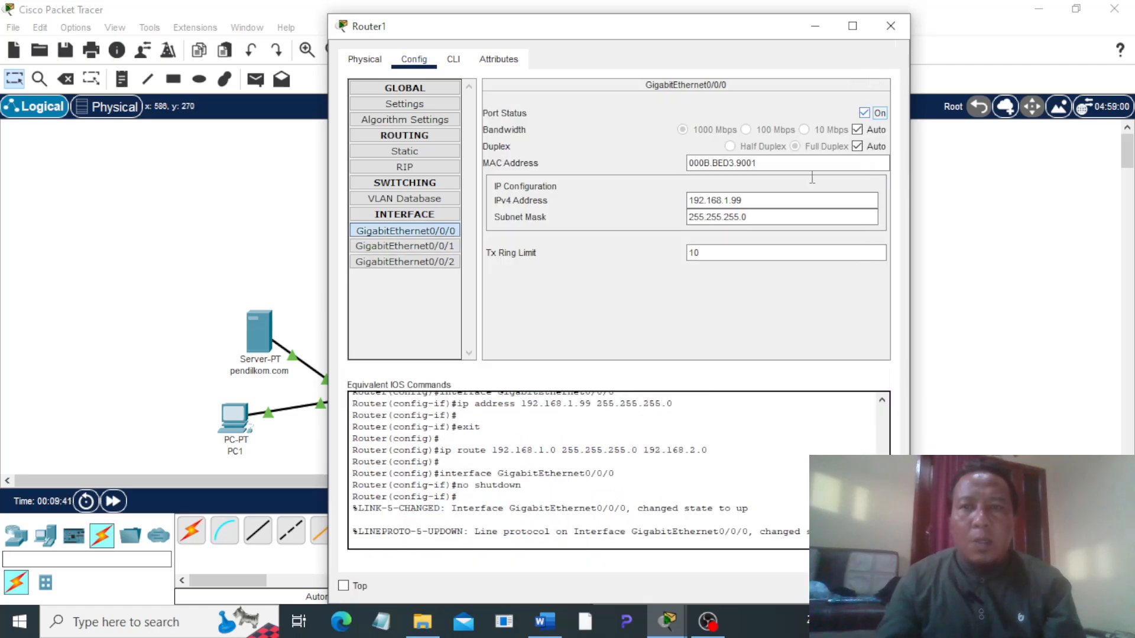
{"action": "left_click", "coordinate": [424, 245]}
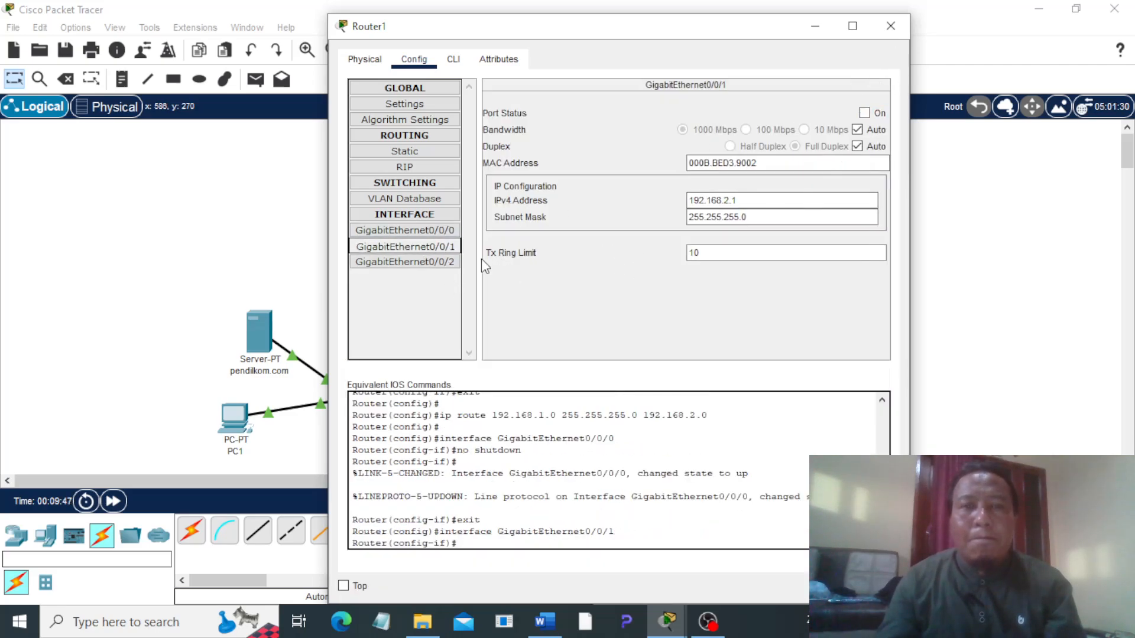
{"action": "left_click", "coordinate": [864, 112]}
{"action": "left_click", "coordinate": [890, 26]}
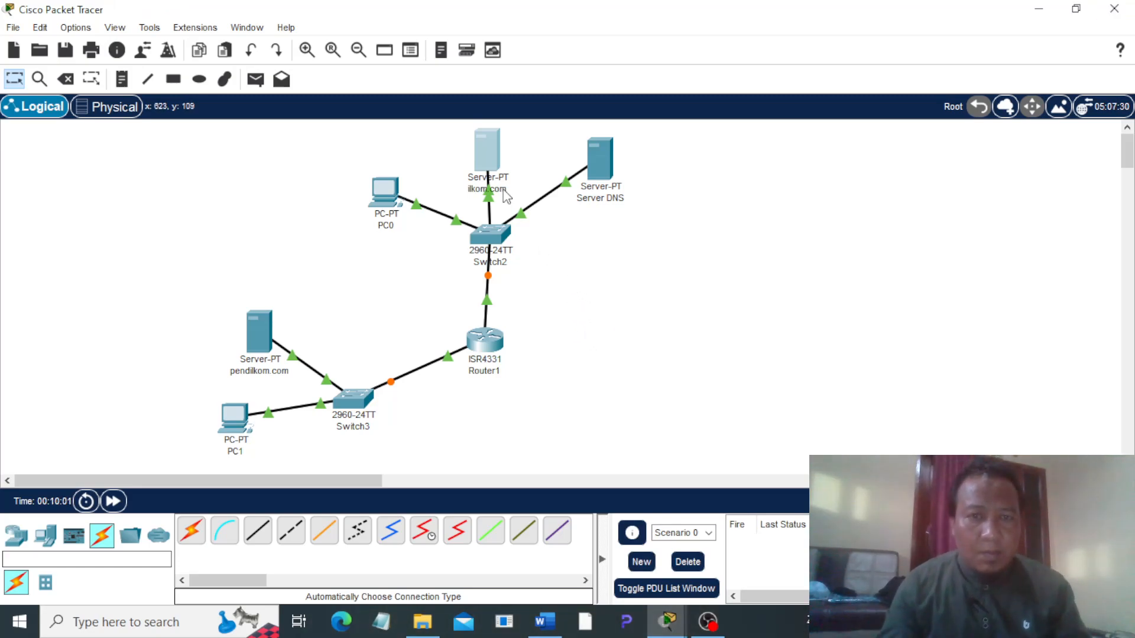
Step: Give the ilkom.com server's FastEthernet0 interface the static IPv4 address 192.168.1.100 with mask 255.255.255.0
{"action": "left_click", "coordinate": [483, 150]}
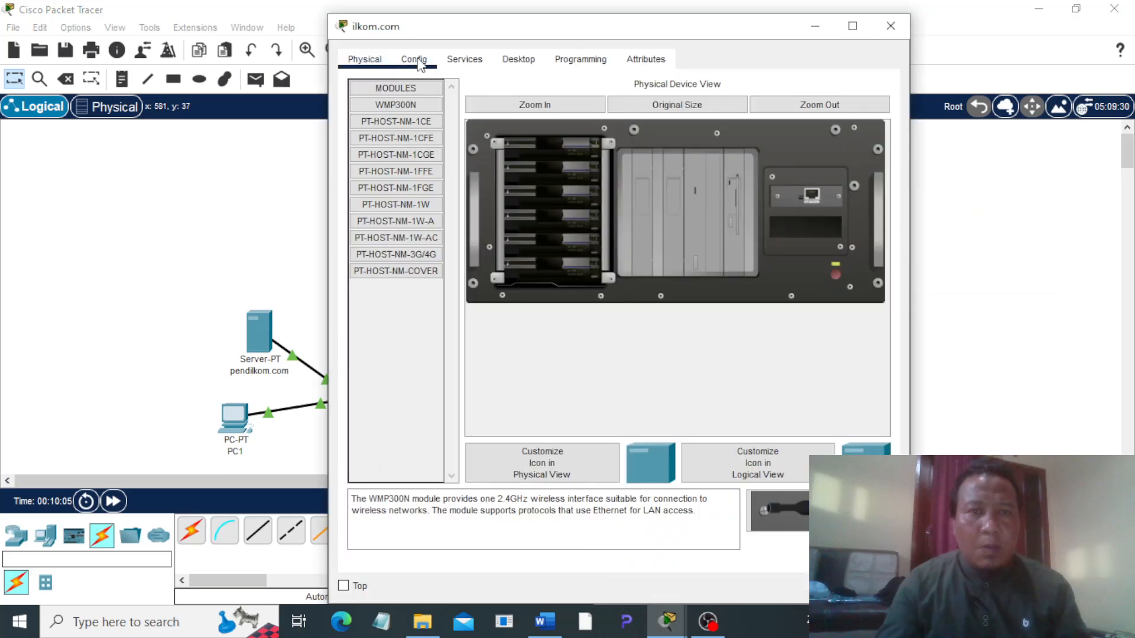
{"action": "left_click", "coordinate": [415, 60]}
{"action": "left_click", "coordinate": [395, 149]}
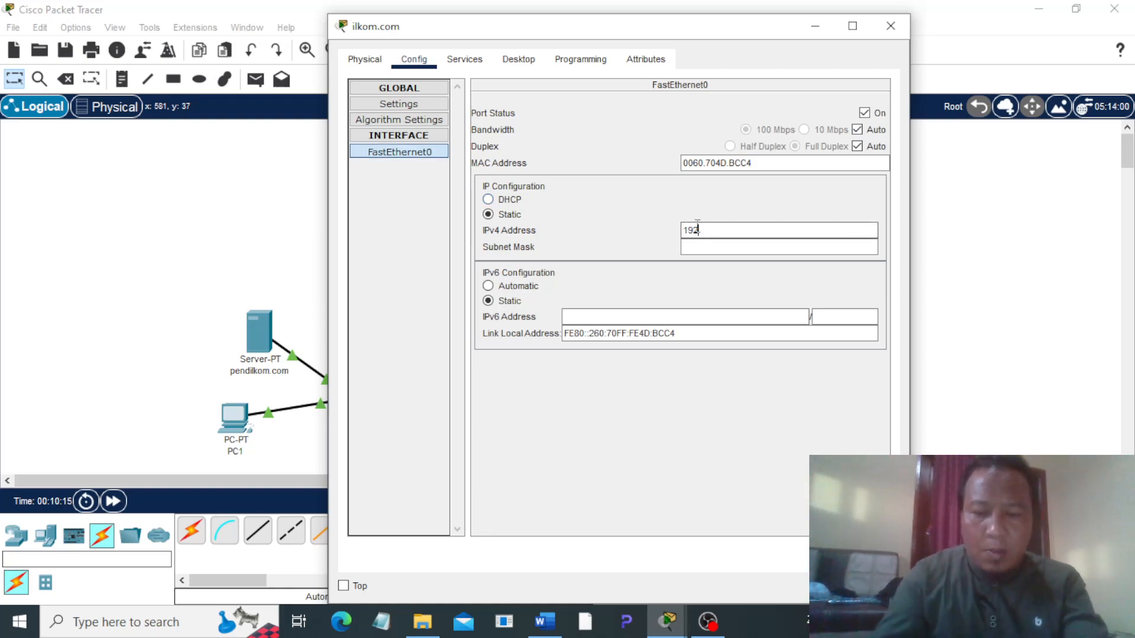
{"action": "key", "text": "Tab"}
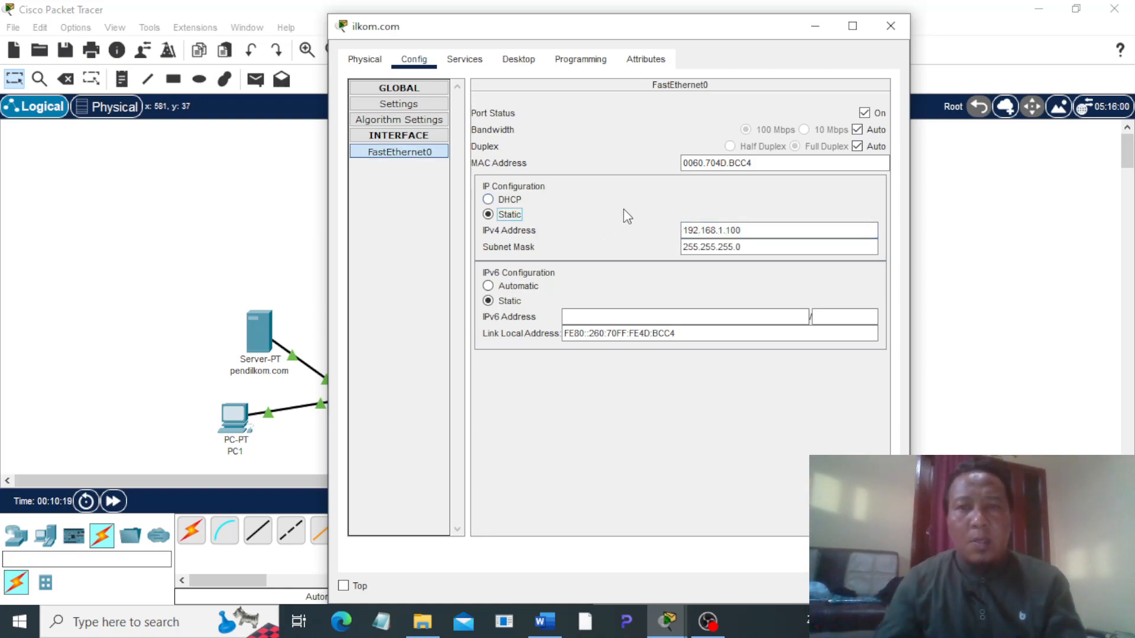
Step: Set the ilkom.com server's IPv4 default gateway to 192.168.1.99 and its DNS server to 192.168.1.200
{"action": "left_click", "coordinate": [391, 104]}
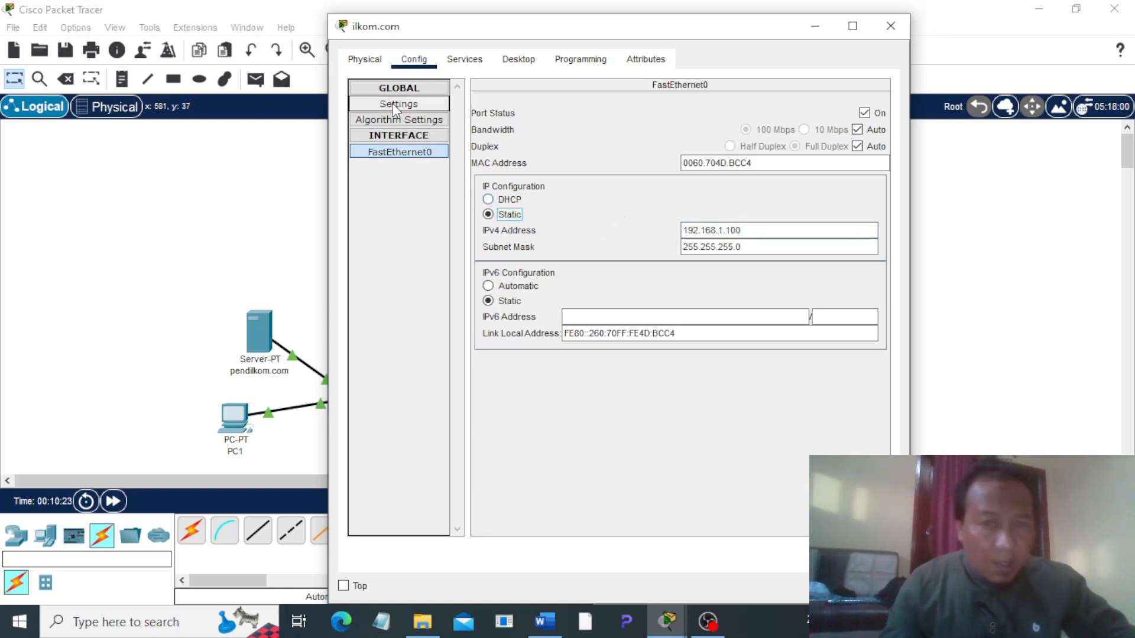
{"action": "left_click", "coordinate": [601, 223]}
{"action": "type", "text": "1."}
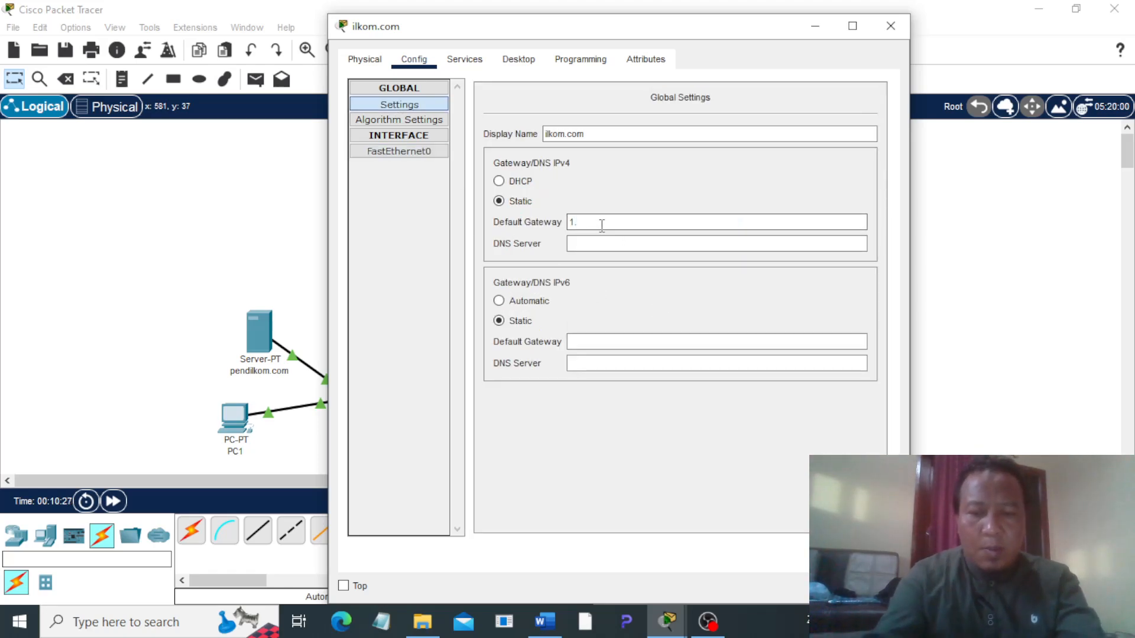
{"action": "type", "text": "92.168.1.99"}
{"action": "left_click", "coordinate": [597, 245]}
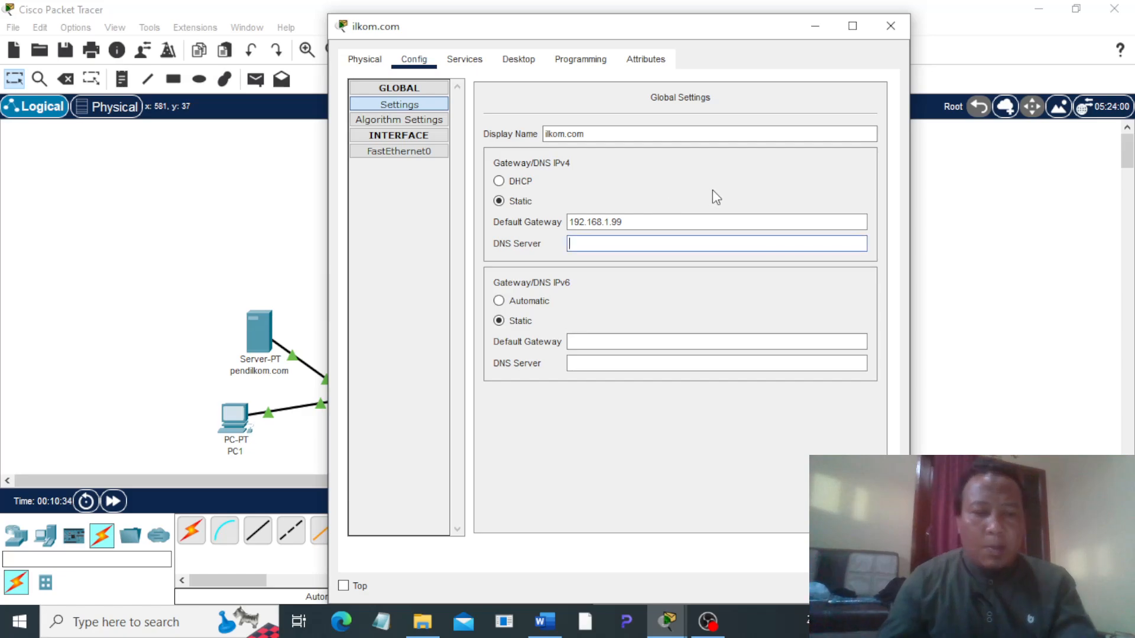
{"action": "type", "text": "192.168.1.200"}
Step: Check the HTTP and DNS service settings of the ilkom.com server and close its window
{"action": "left_click", "coordinate": [464, 59]}
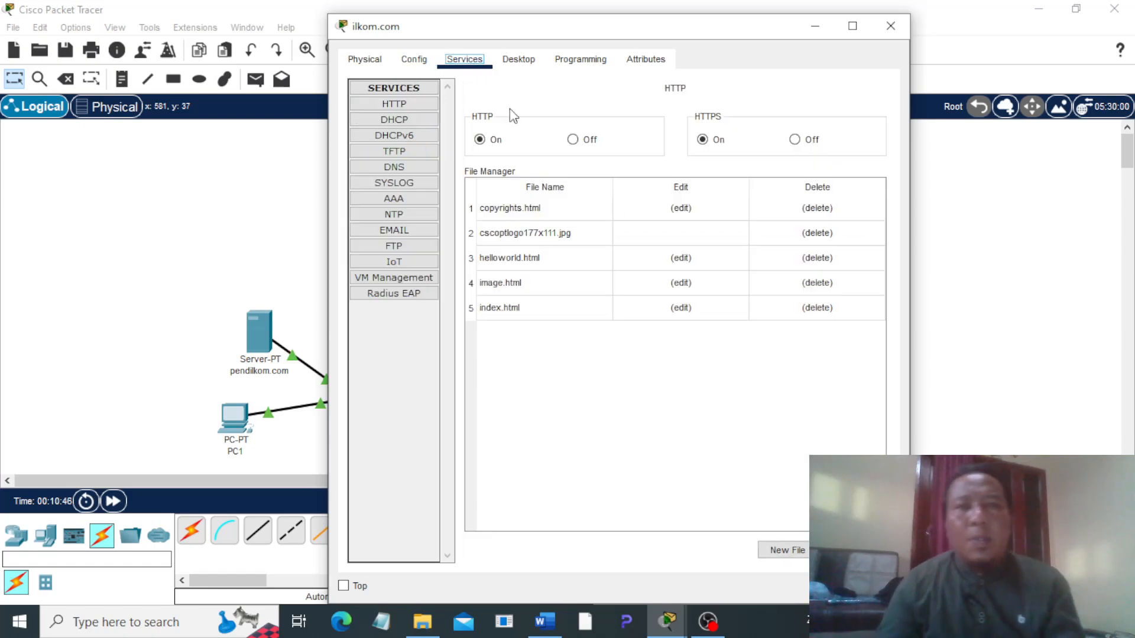
{"action": "left_click", "coordinate": [406, 173]}
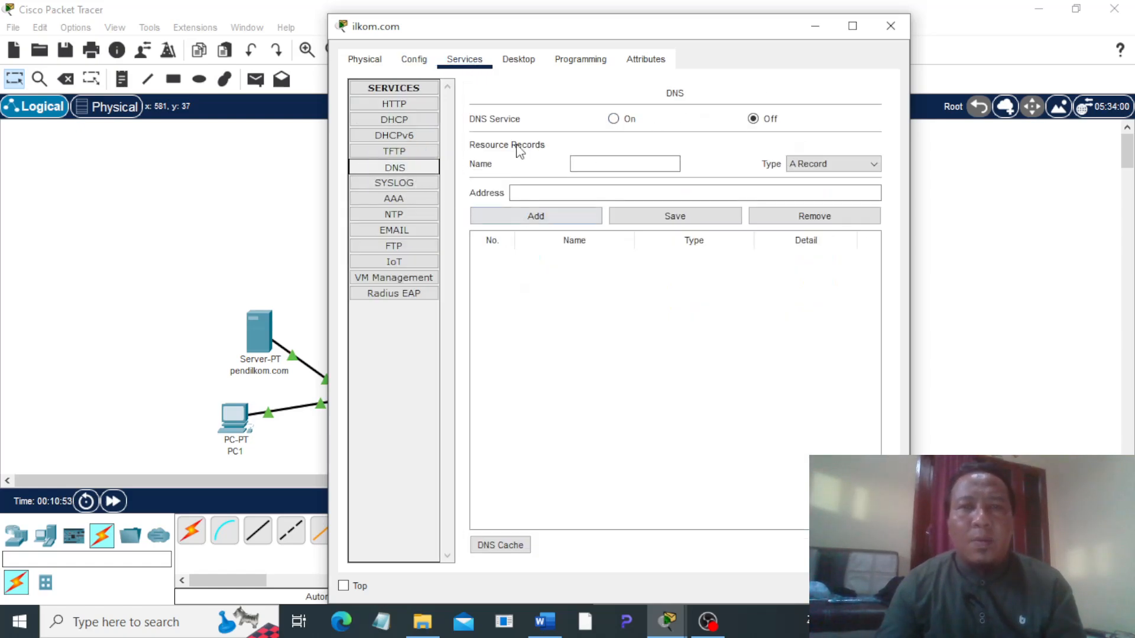
{"action": "left_click", "coordinate": [890, 26]}
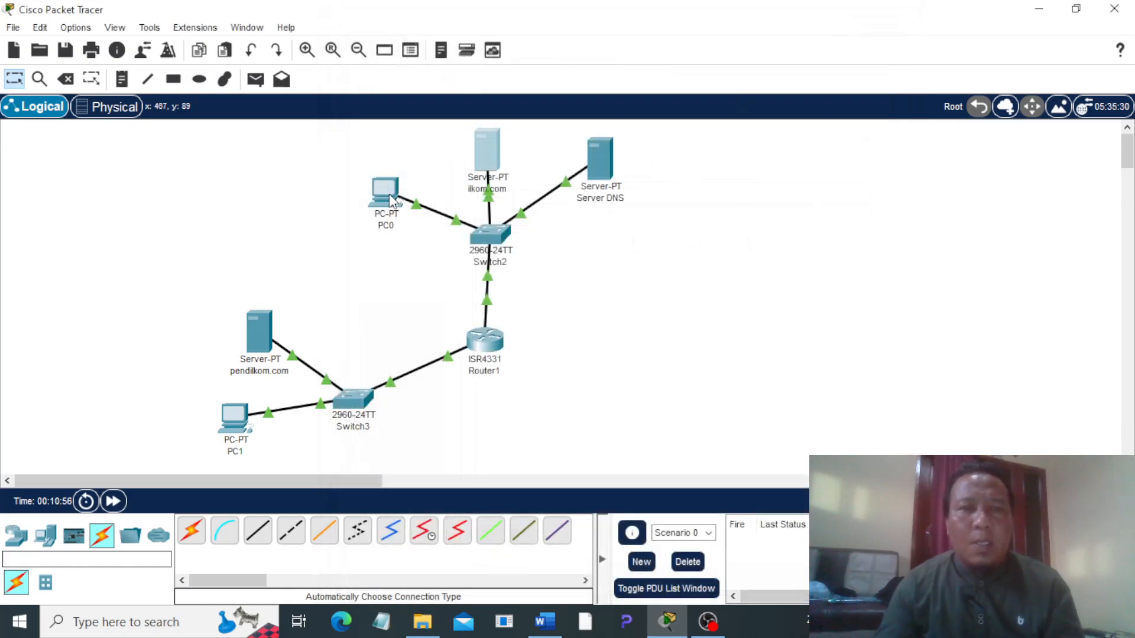
Step: Give the Server DNS device's FastEthernet0 interface the static IPv4 address 192.168.1.200 with mask 255.255.255.0
{"action": "double_click", "coordinate": [621, 190]}
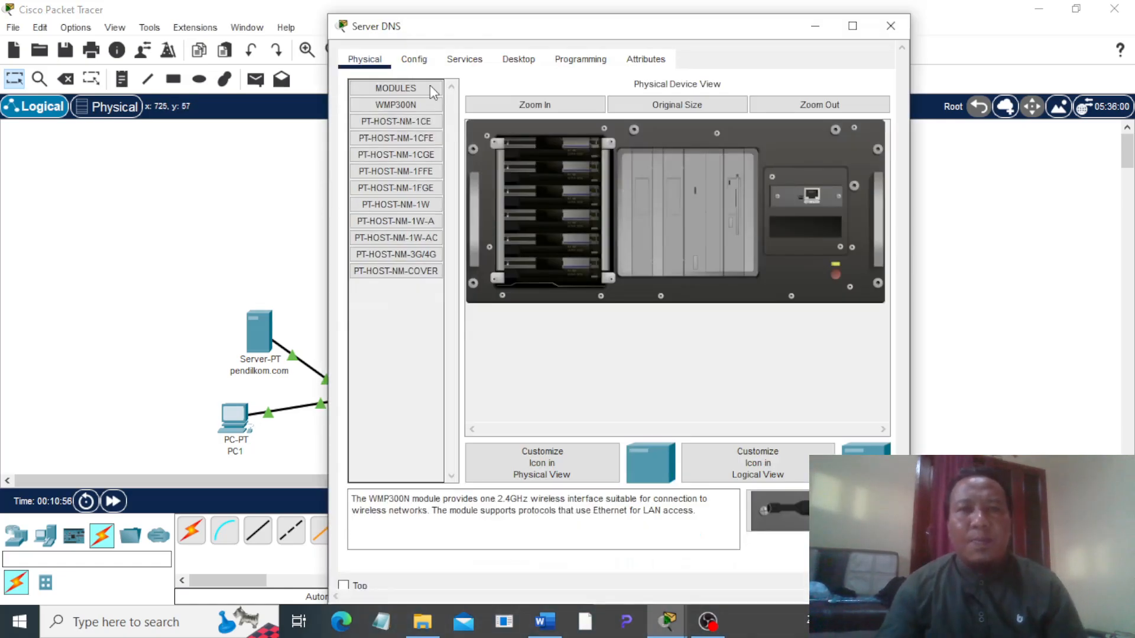
{"action": "left_click", "coordinate": [414, 59]}
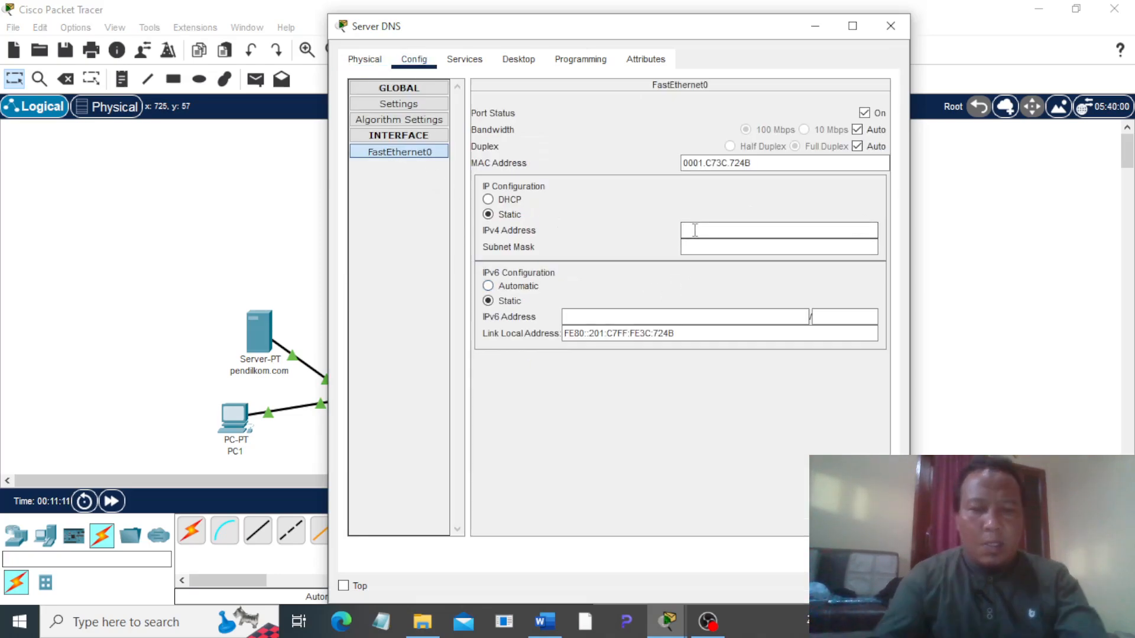
{"action": "type", "text": "192.168.1.200"}
{"action": "key", "text": "Tab"}
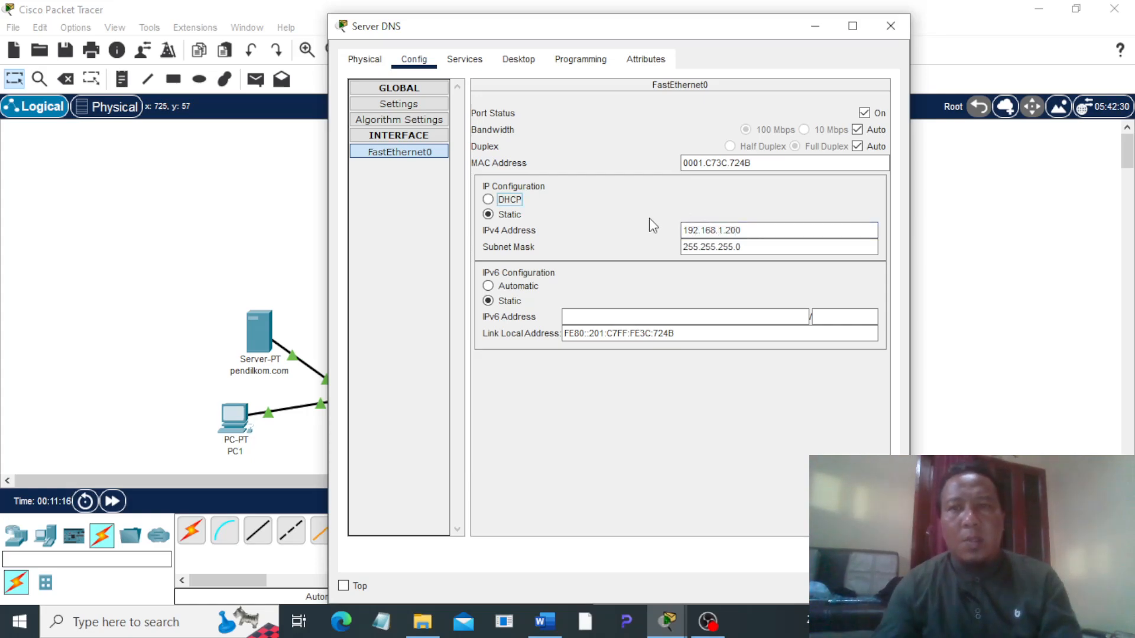
Step: Set the Server DNS device's IPv4 default gateway to 192.168.1.99 and its DNS server to 192.168.1.200
{"action": "left_click", "coordinate": [412, 103]}
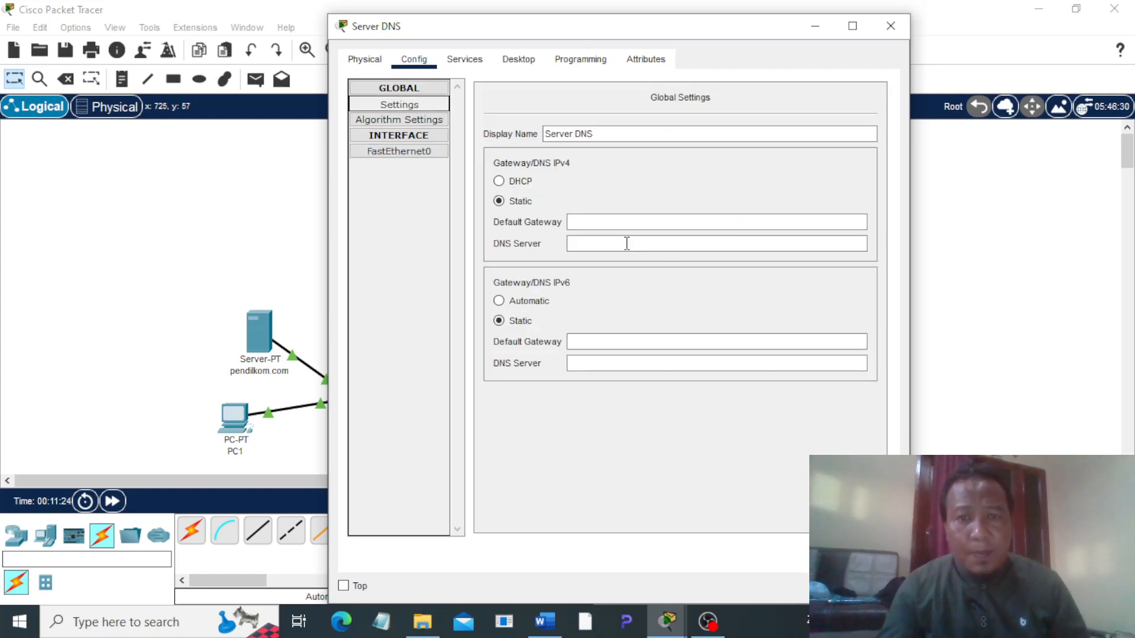
{"action": "left_click", "coordinate": [604, 224]}
{"action": "type", "text": "192.1"}
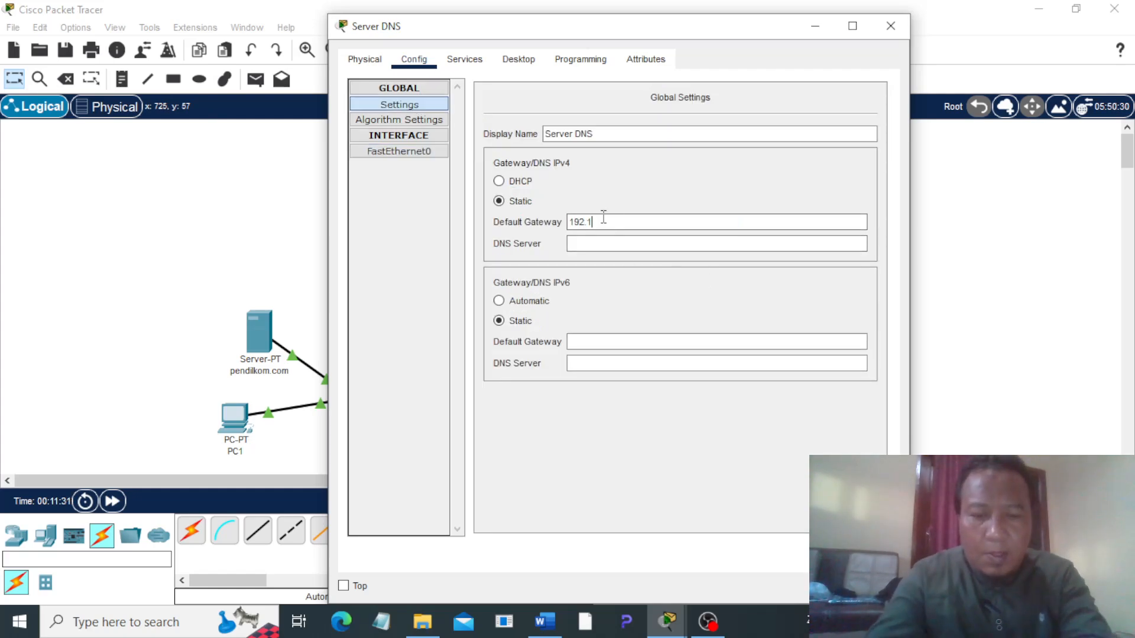
{"action": "type", "text": "68.1.99"}
{"action": "left_click", "coordinate": [604, 242]}
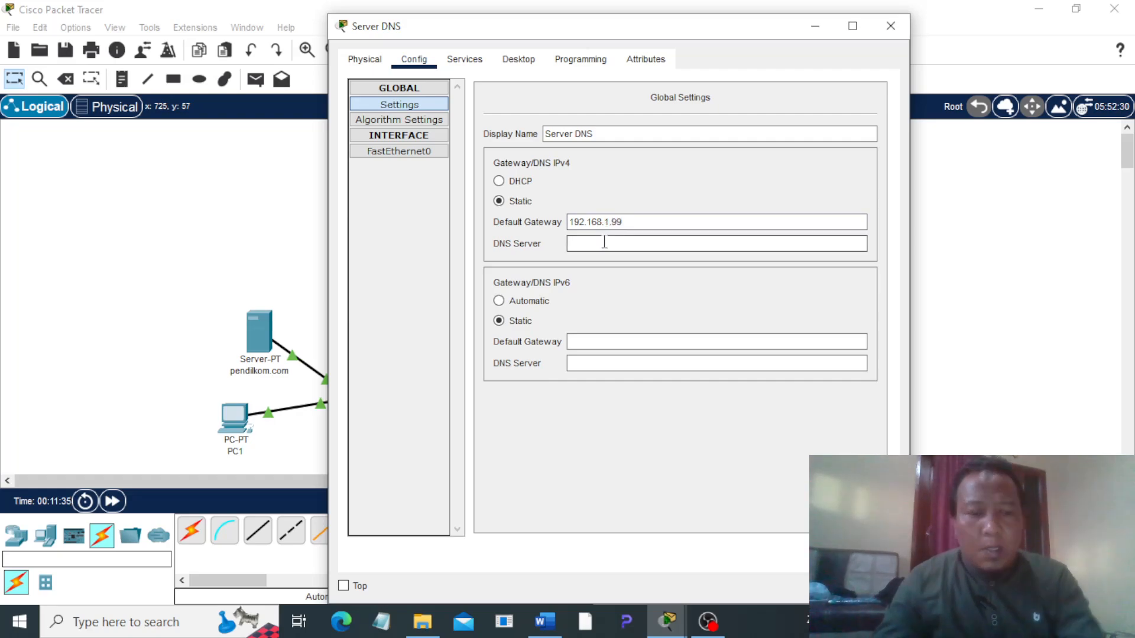
{"action": "type", "text": "192.168.1.99"}
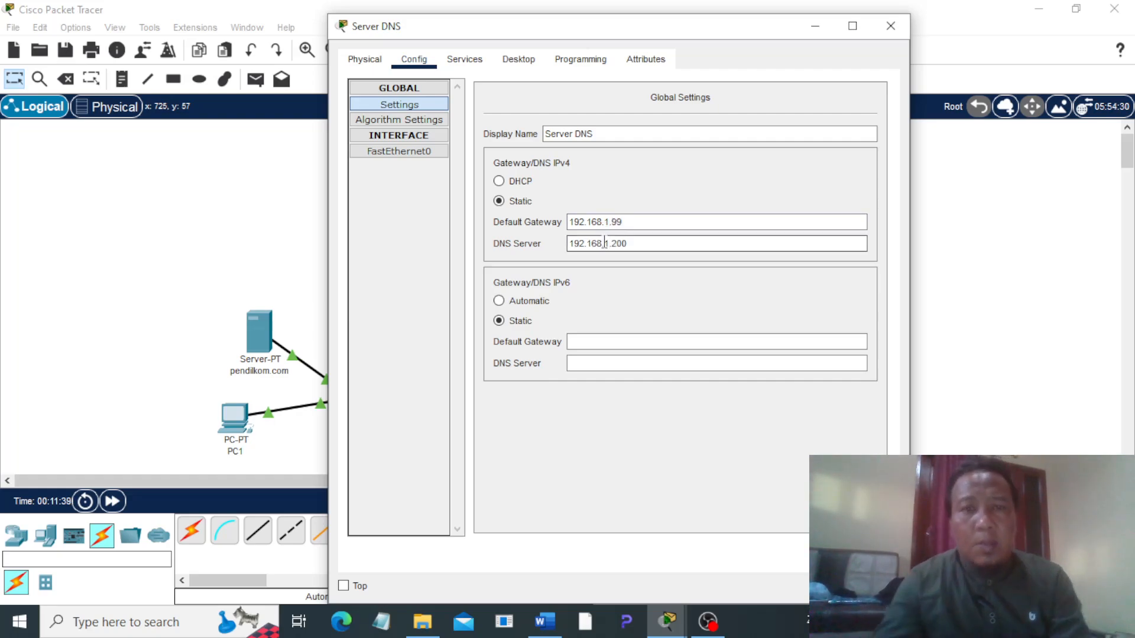
Step: Turn off the HTTP and HTTPS services on Server DNS and turn on its DNS service
{"action": "left_click", "coordinate": [465, 59]}
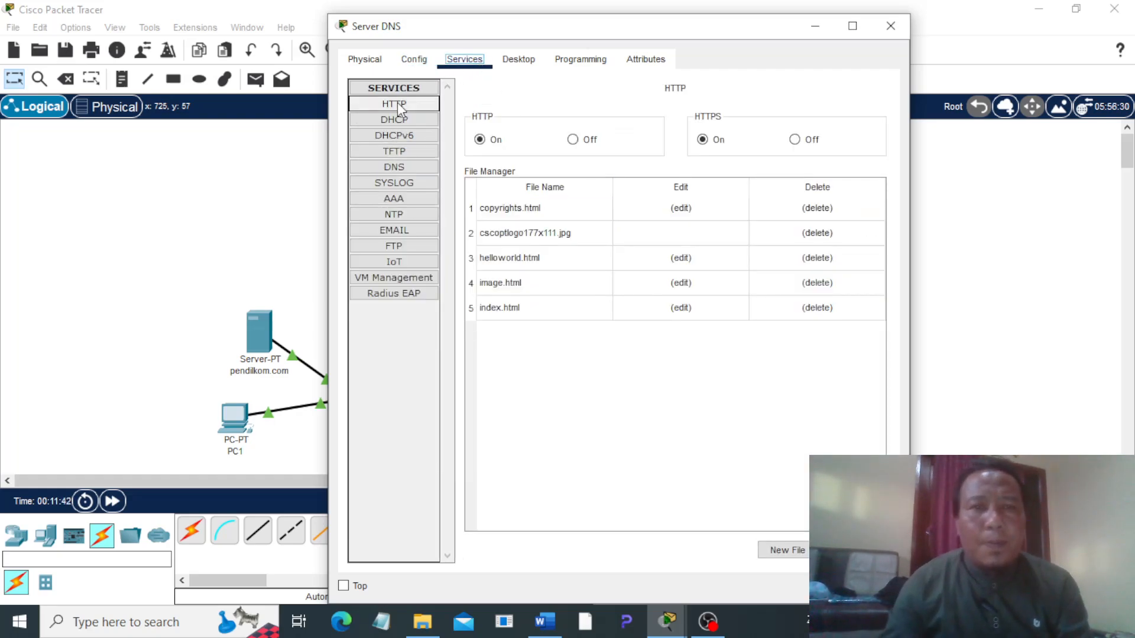
{"action": "left_click", "coordinate": [572, 140]}
{"action": "left_click", "coordinate": [795, 140]}
{"action": "left_click", "coordinate": [402, 168]}
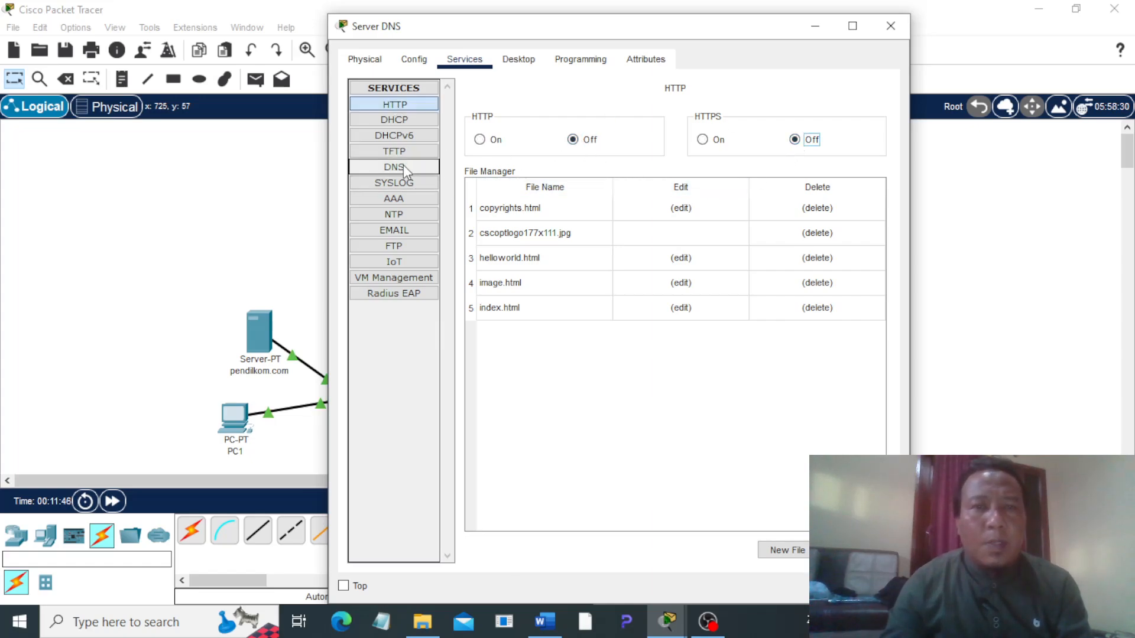
{"action": "left_click", "coordinate": [610, 121]}
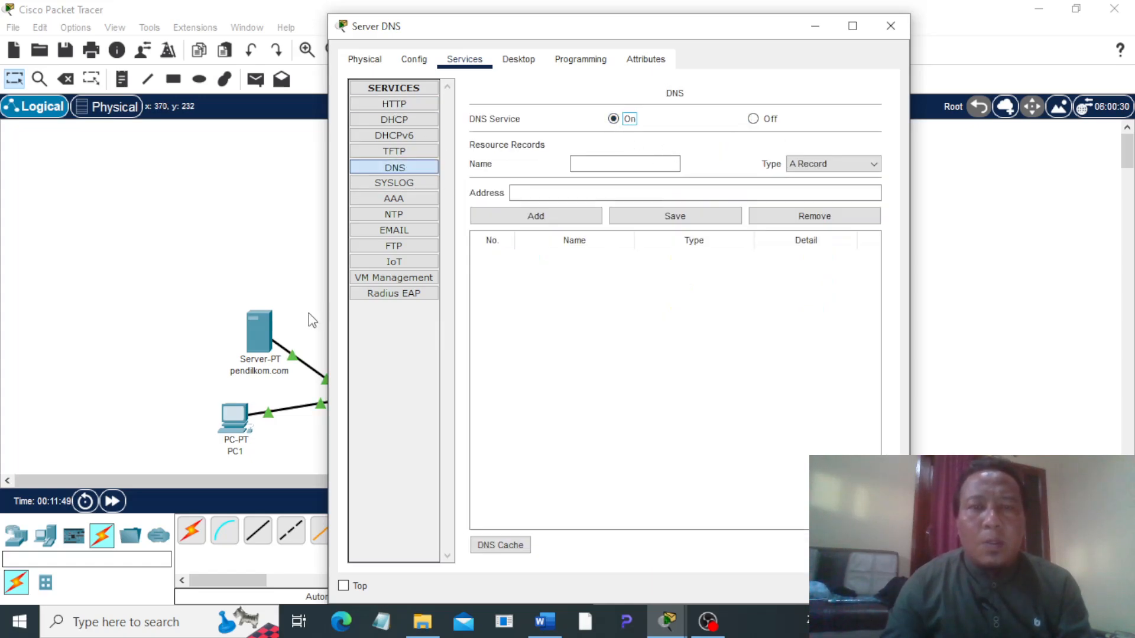
Step: Add a DNS A record on Server DNS that maps ilkom.com to 192.168.1.100
{"action": "mouse_move", "coordinate": [464, 37]}
{"action": "left_mouse_down"}
{"action": "mouse_move", "coordinate": [568, 40]}
{"action": "mouse_move", "coordinate": [540, 140]}
{"action": "mouse_move", "coordinate": [475, 55]}
{"action": "left_mouse_up"}
{"action": "left_click", "coordinate": [596, 193]}
{"action": "type", "text": "ilkom.com"}
{"action": "left_click", "coordinate": [522, 220]}
{"action": "type", "text": "192.168.1.100"}
{"action": "left_click", "coordinate": [523, 244]}
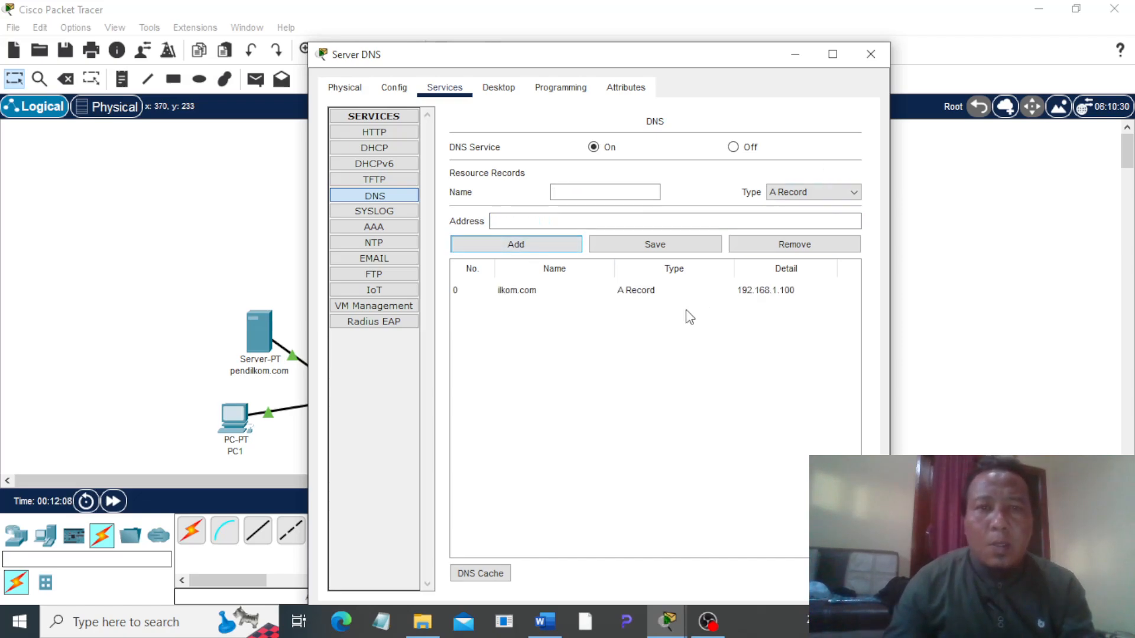
Step: Add a DNS A record mapping pendilkom.com to 192.168.2.100 and close the Server DNS window
{"action": "left_click", "coordinate": [614, 188]}
{"action": "type", "text": "pe"}
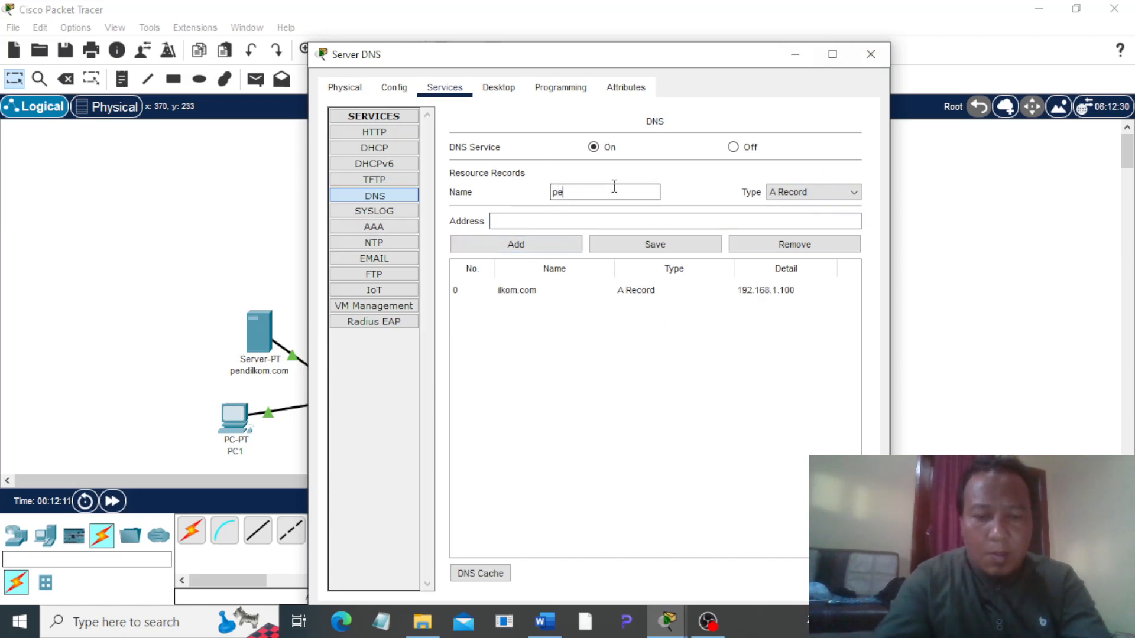
{"action": "type", "text": "ndilkom.com"}
{"action": "left_click", "coordinate": [508, 219]}
{"action": "type", "text": "192.168.2.100"}
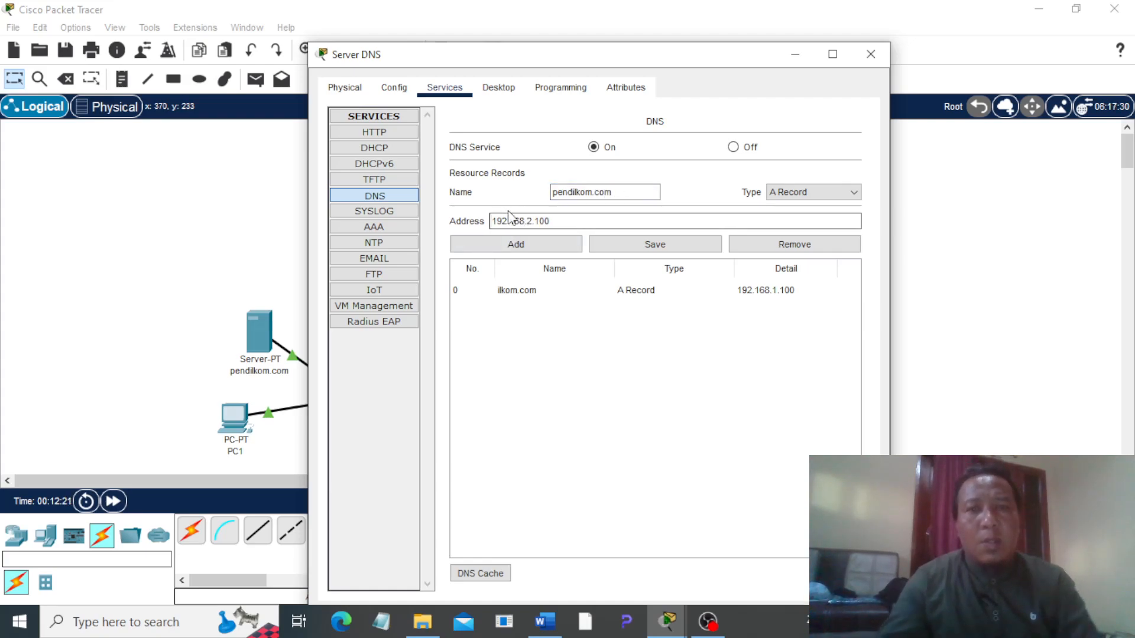
{"action": "left_click", "coordinate": [517, 244]}
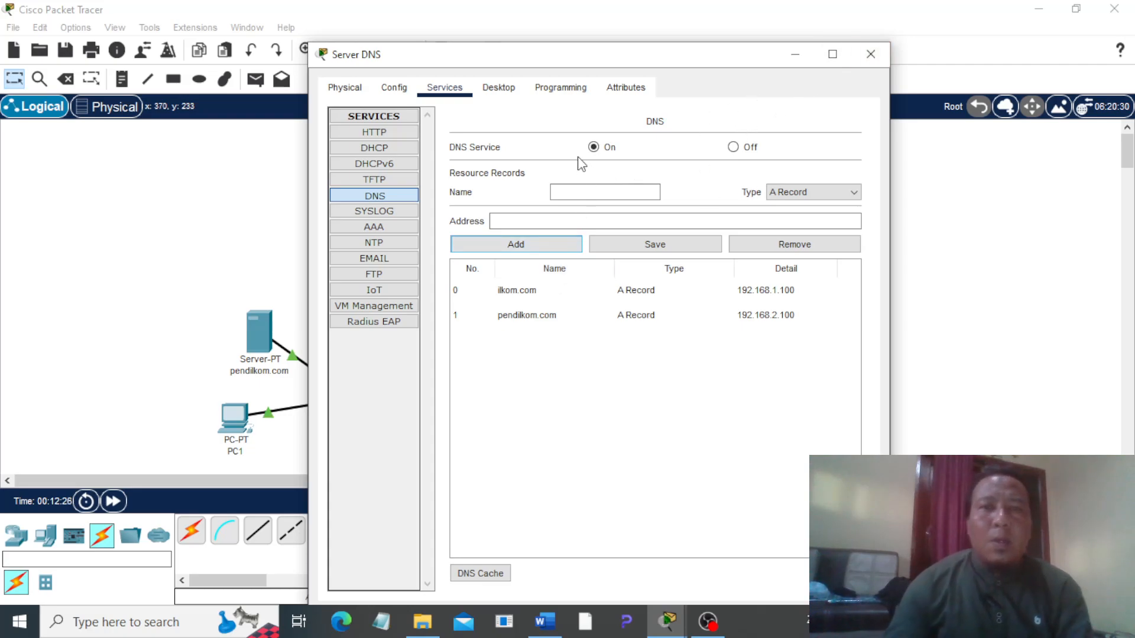
{"action": "left_click", "coordinate": [870, 54]}
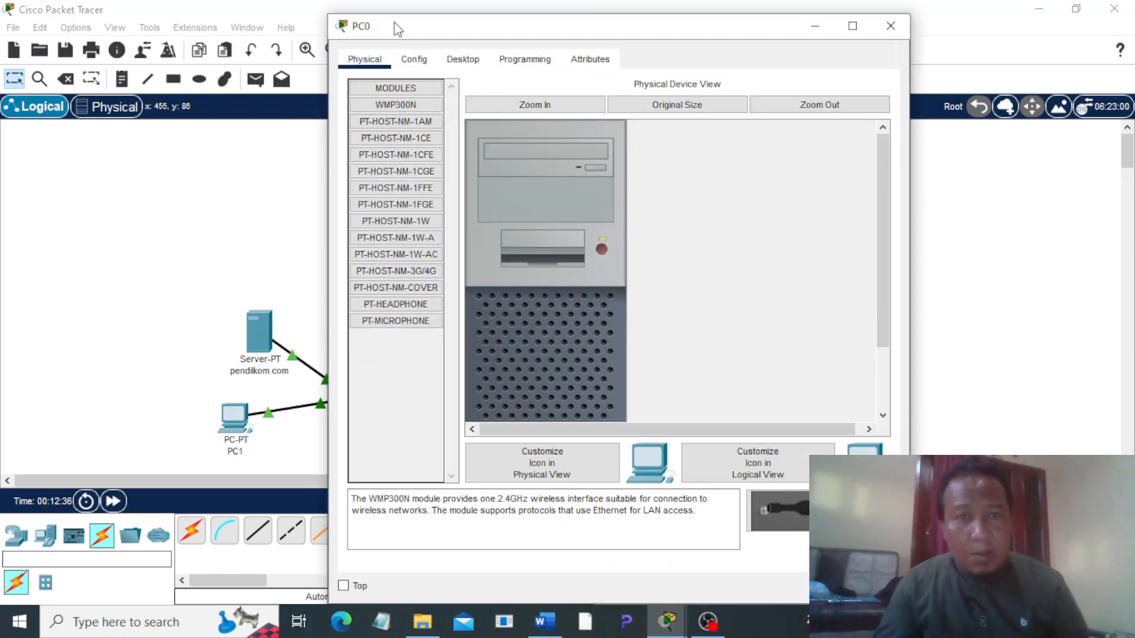
Step: Give PC0's FastEthernet0 interface the static IPv4 address 192.168.1.1
{"action": "left_click", "coordinate": [414, 59]}
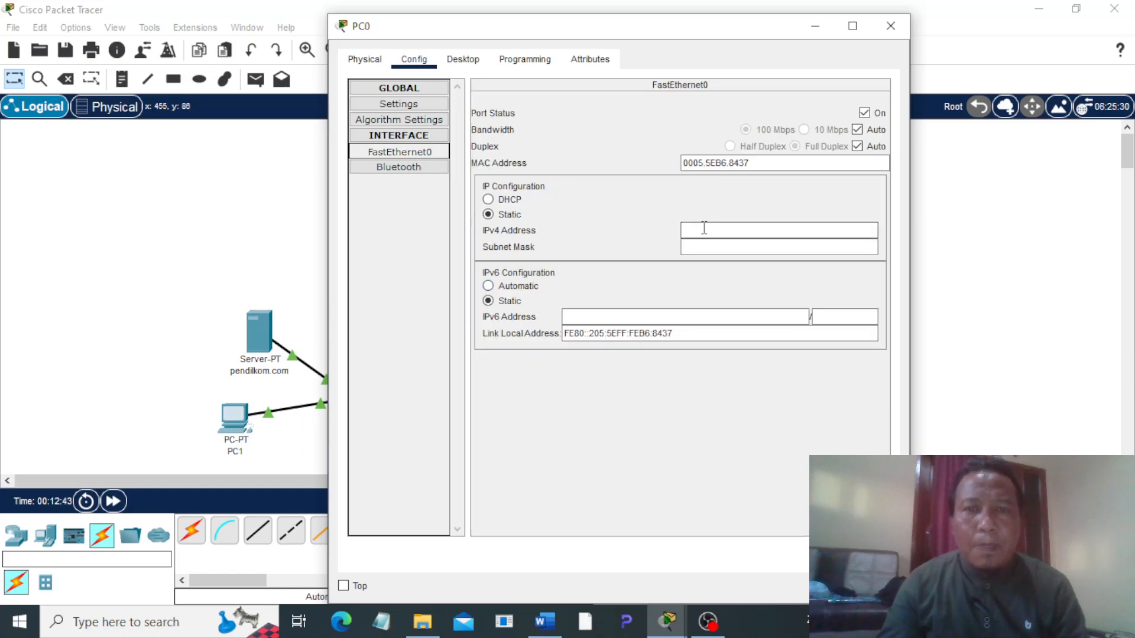
{"action": "type", "text": "68.1.1"}
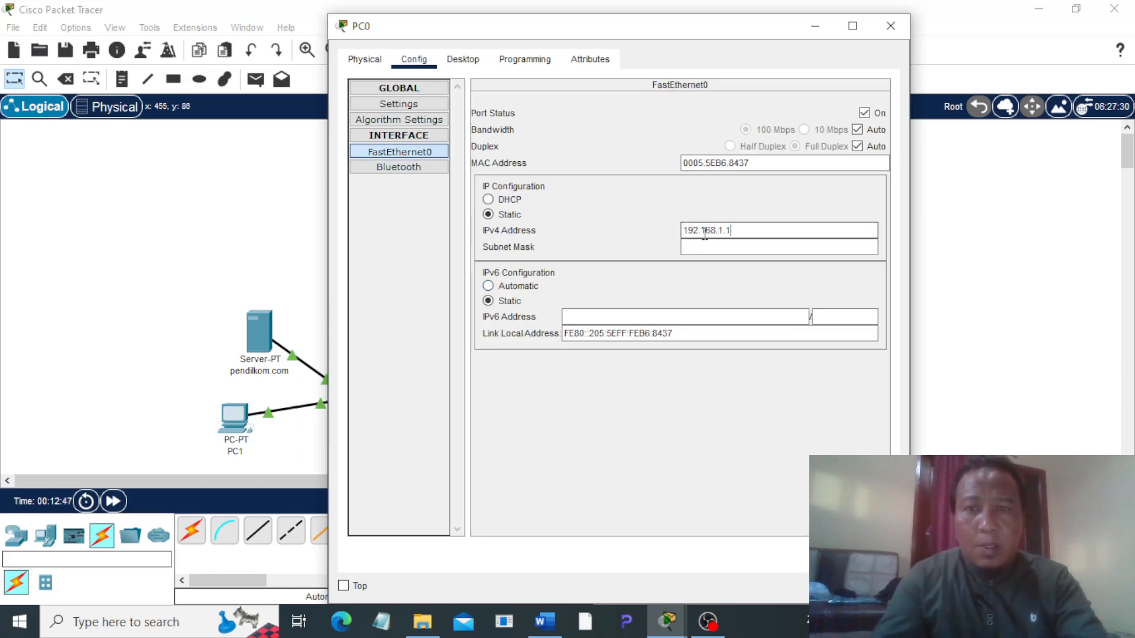
{"action": "left_click", "coordinate": [637, 219]}
Step: Set PC0's IPv4 default gateway to 192.168.1.99 and its DNS server to 192.168.1.200, and close its window
{"action": "left_click", "coordinate": [399, 104]}
{"action": "left_click", "coordinate": [589, 239]}
{"action": "type", "text": "192.168.1.99"}
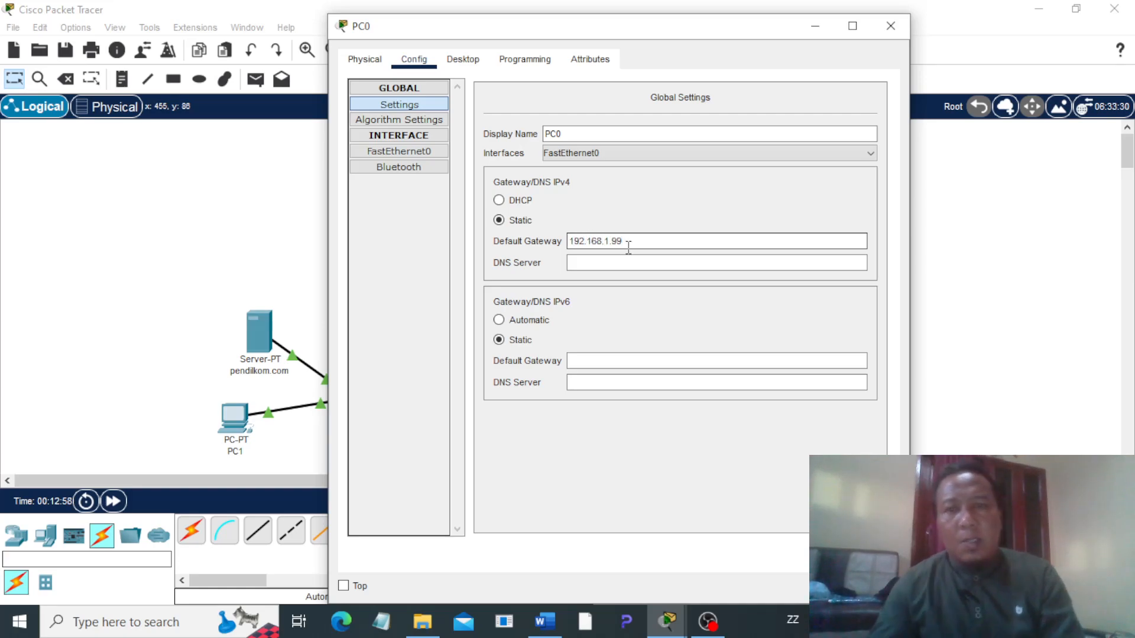
{"action": "left_click", "coordinate": [613, 262]}
{"action": "type", "text": "192.168.1.200"}
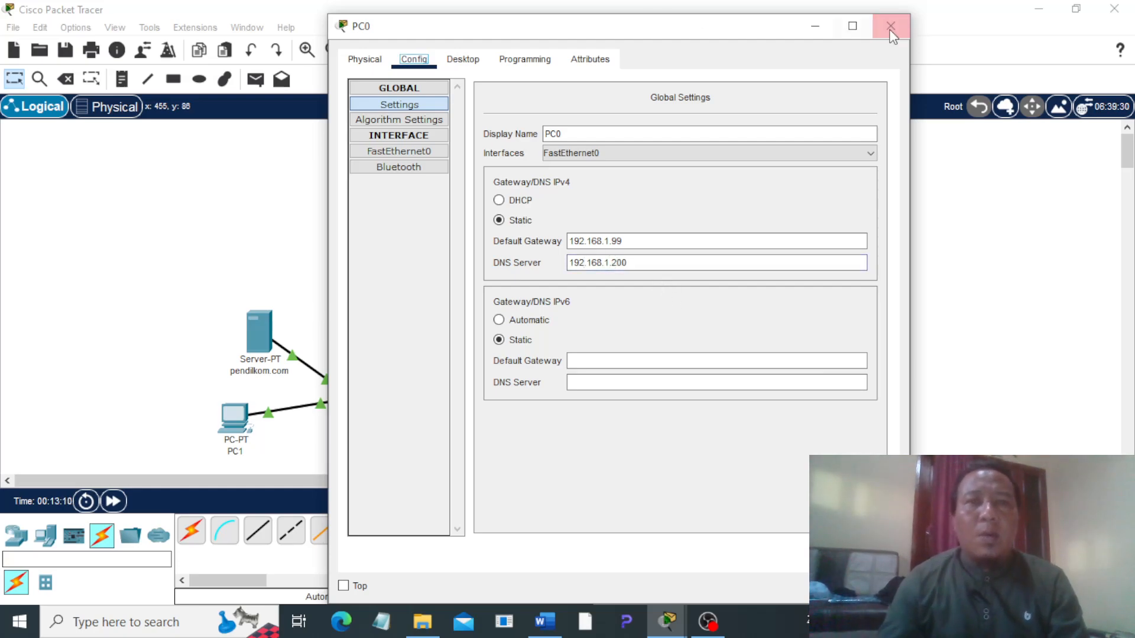
{"action": "left_click", "coordinate": [890, 26]}
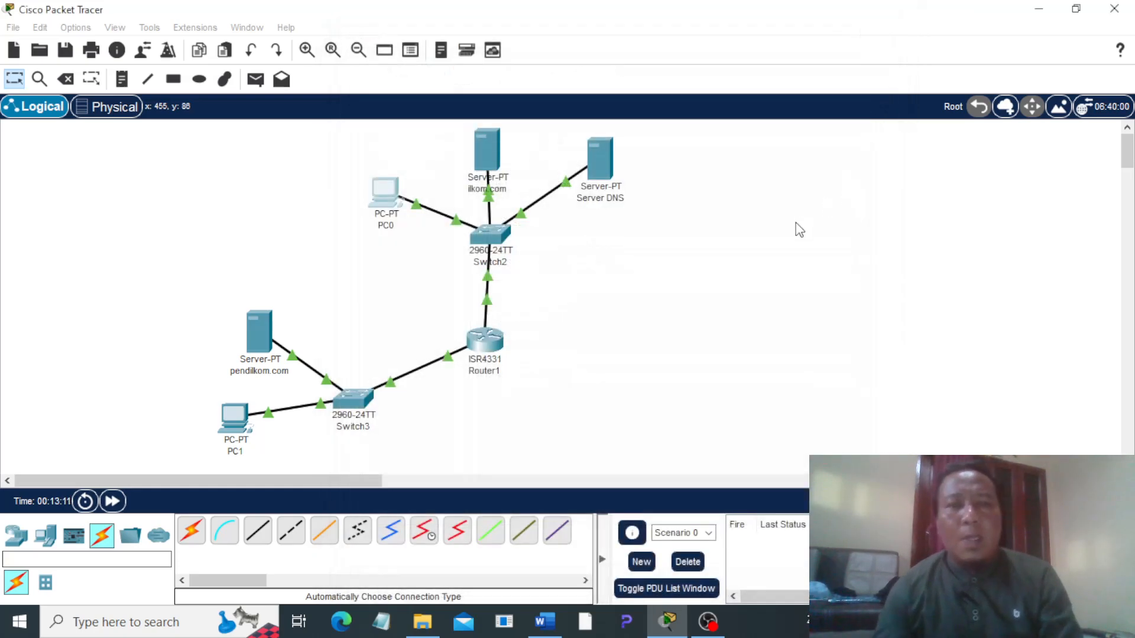
Step: Set the pendilkom.com server's IPv4 default gateway to 192.168.2.1 and its DNS server to 192.168.1.200
{"action": "left_click", "coordinate": [269, 349]}
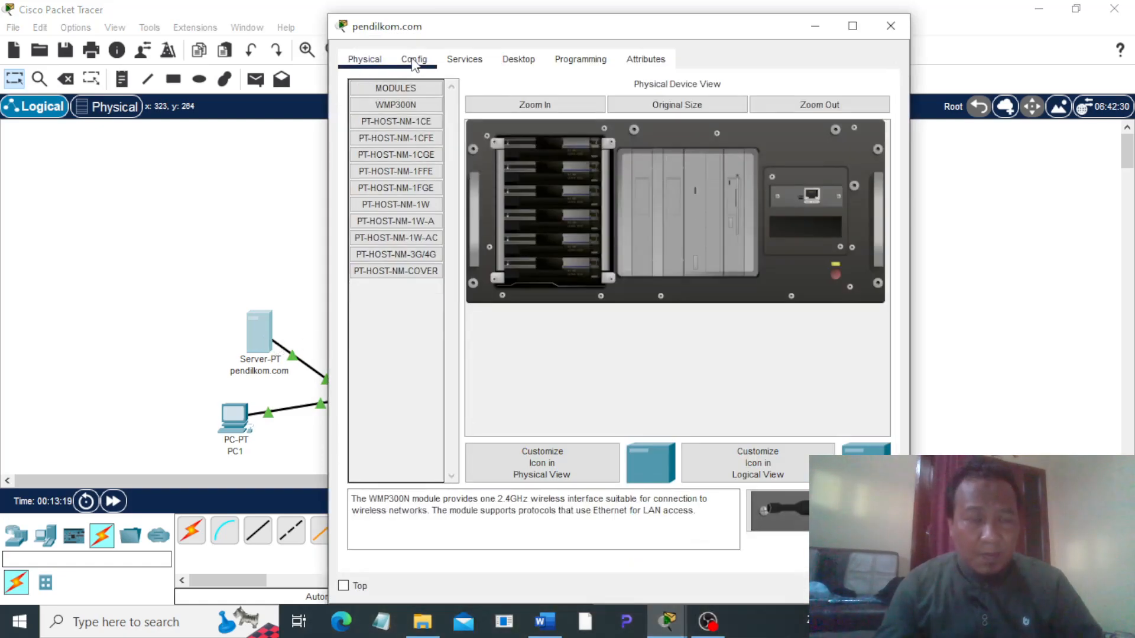
{"action": "left_click", "coordinate": [413, 62]}
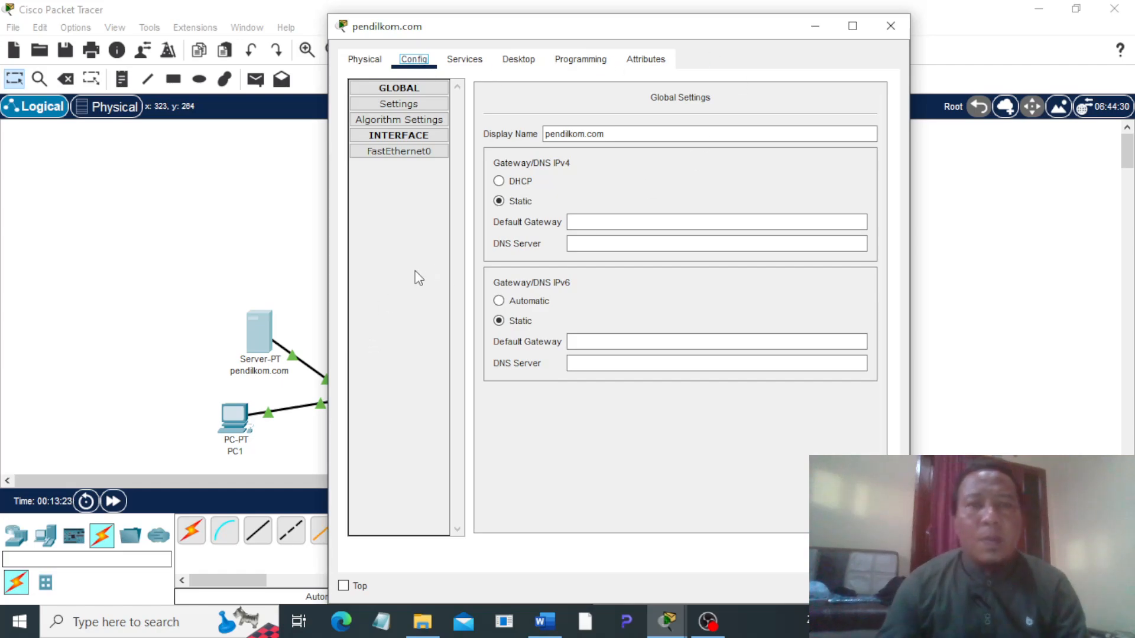
{"action": "left_click", "coordinate": [603, 222]}
{"action": "type", "text": "192.168.2.1"}
{"action": "left_click", "coordinate": [612, 242]}
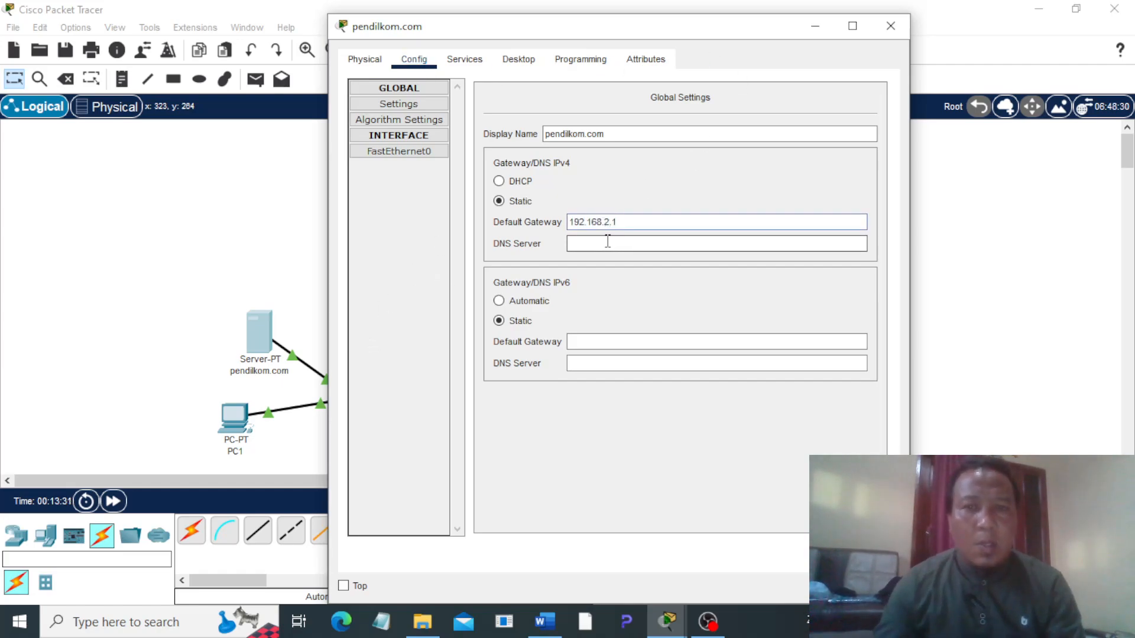
{"action": "type", "text": "192.168.1.200"}
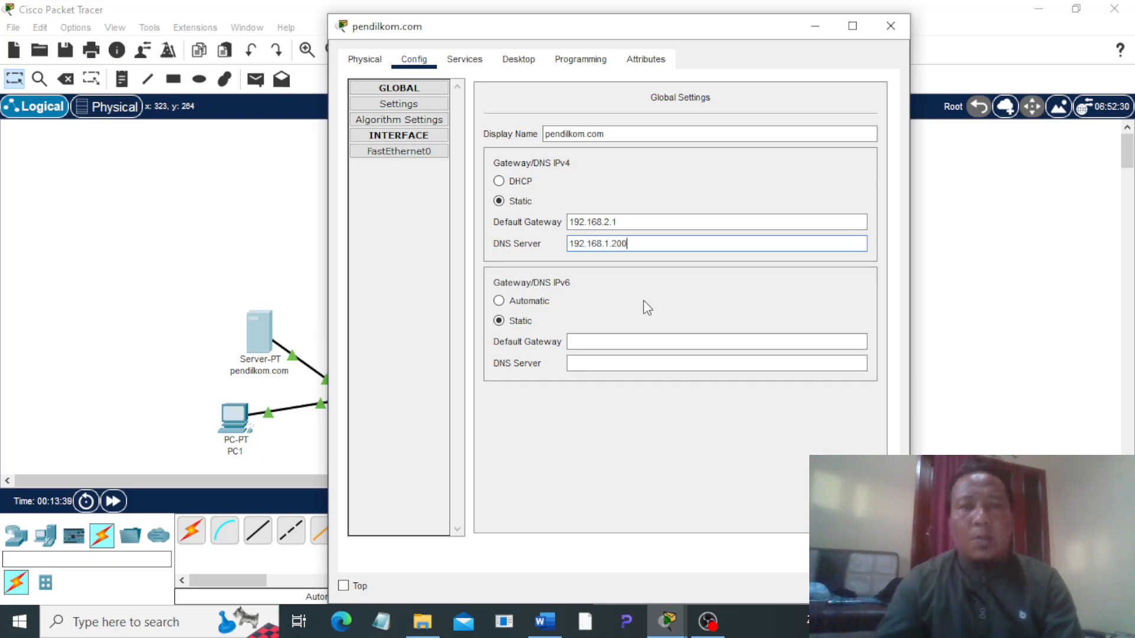
Step: Give the pendilkom.com server's FastEthernet0 interface the static address 192.168.2.100 with mask 255.255.255.0, and check its DNS service before closing the window
{"action": "left_click", "coordinate": [435, 156]}
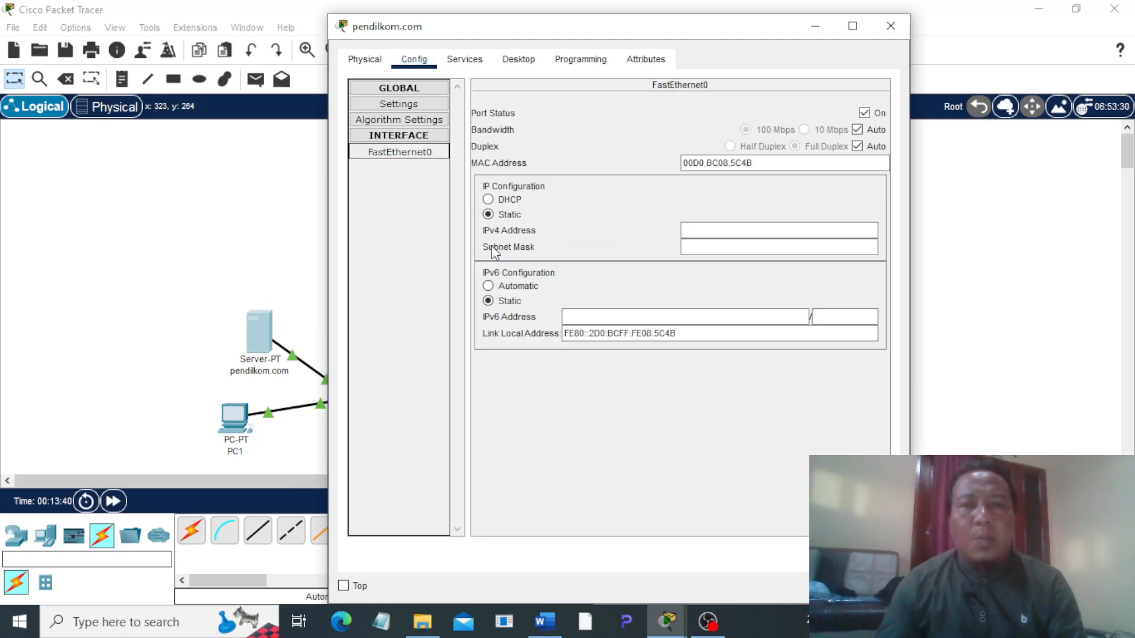
{"action": "left_click", "coordinate": [723, 231]}
{"action": "type", "text": "192.168.1.1"}
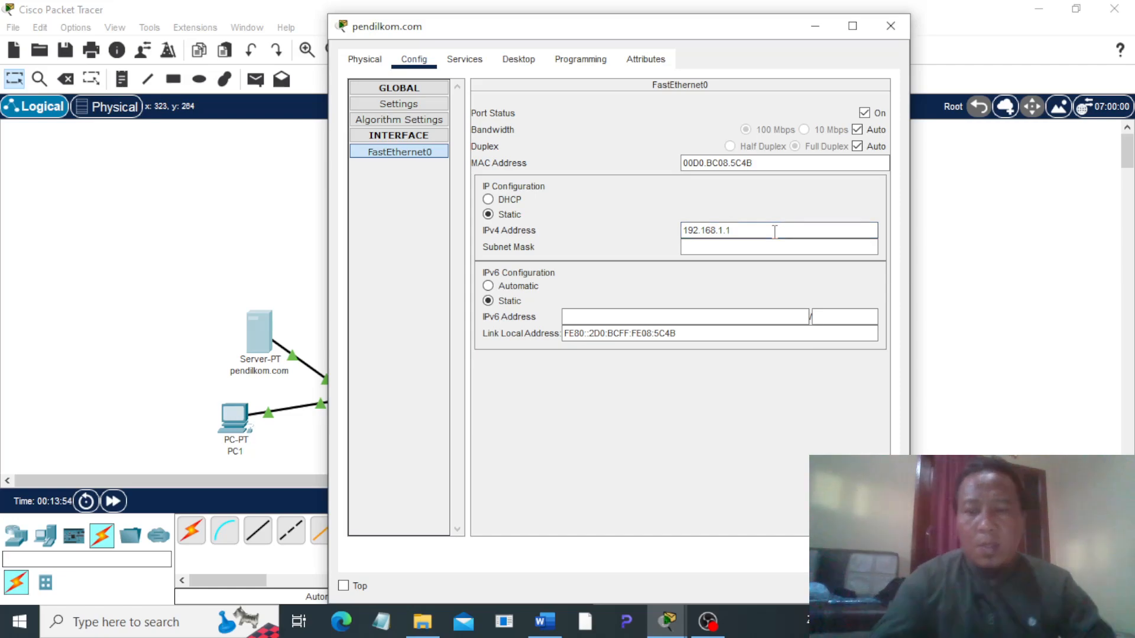
{"action": "type", "text": "00"}
{"action": "key", "text": "Tab"}
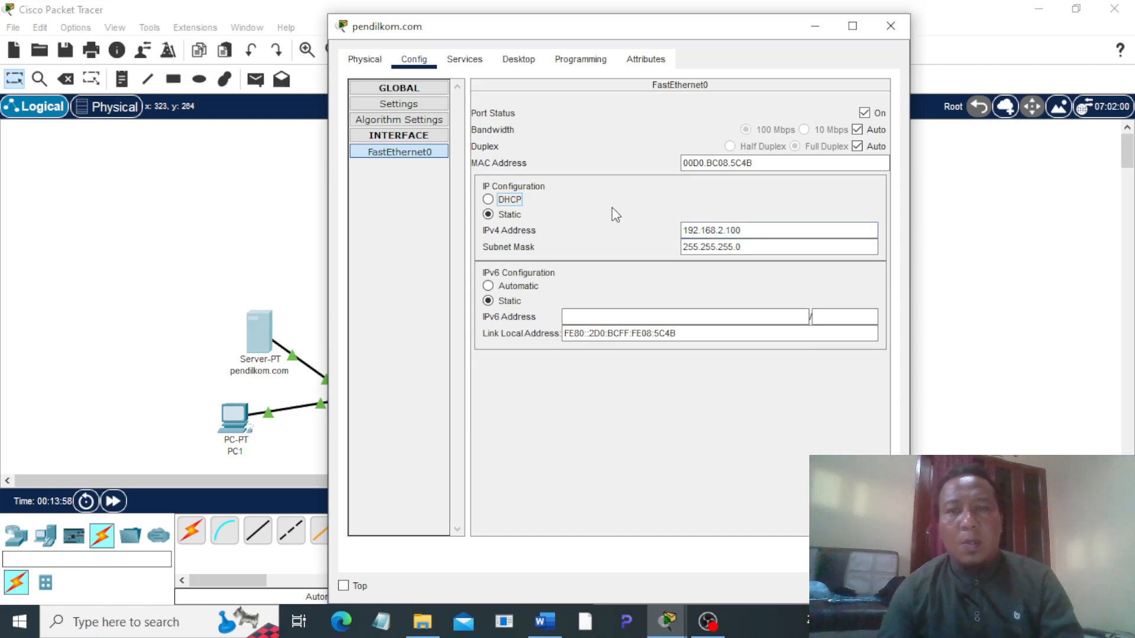
{"action": "left_click", "coordinate": [472, 61]}
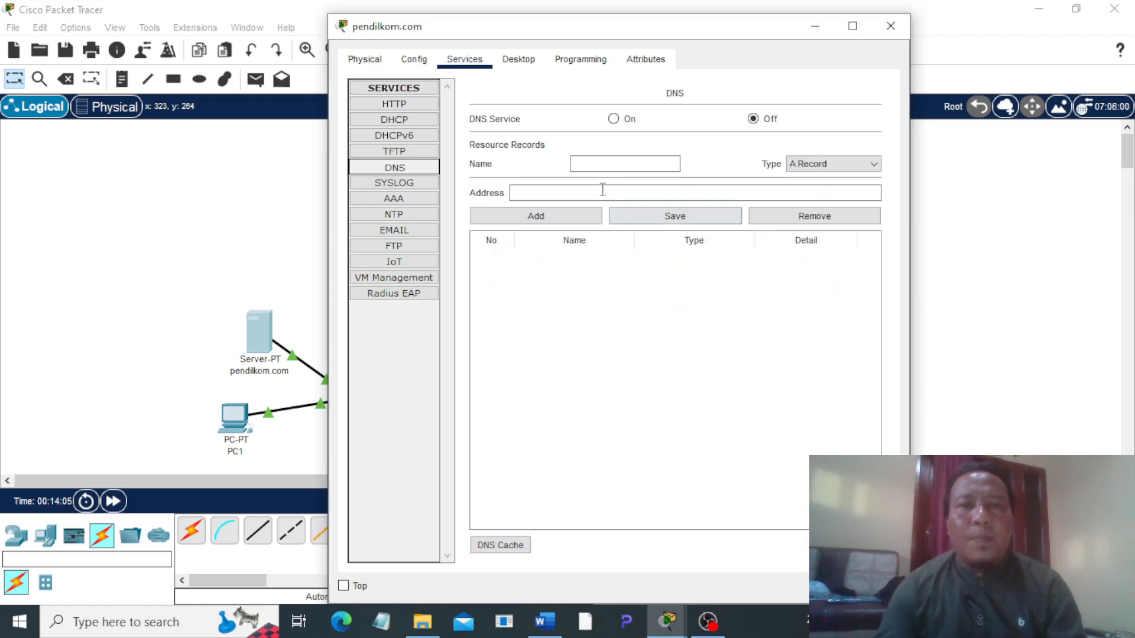
{"action": "left_click", "coordinate": [893, 26]}
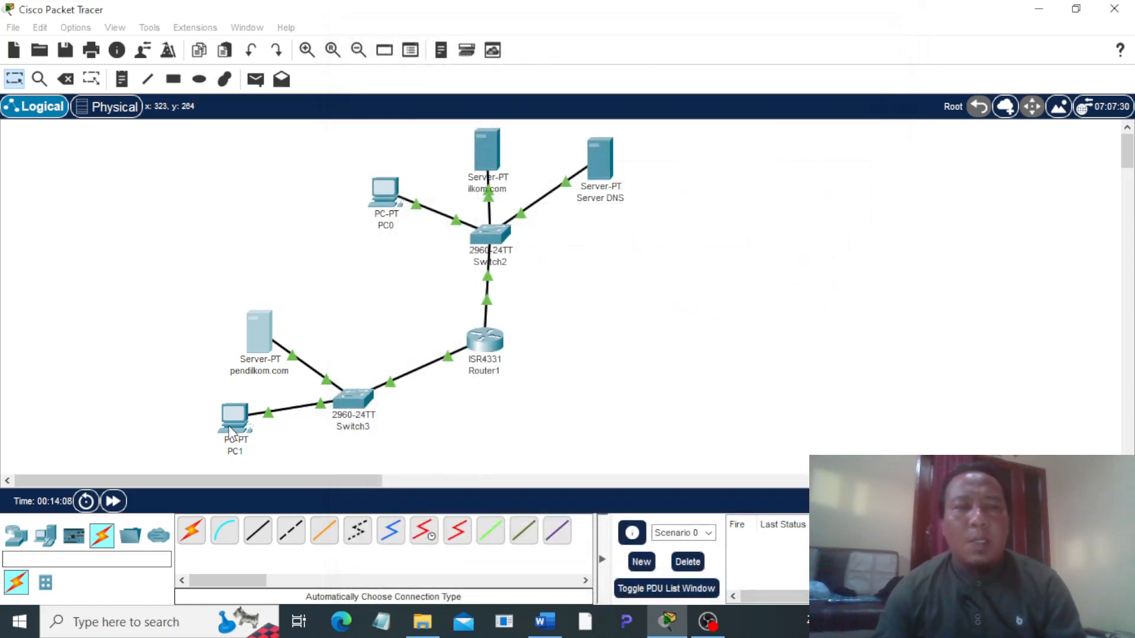
Step: Give PC1's FastEthernet0 interface the static IPv4 address 192.168.2.2
{"action": "mouse_move", "coordinate": [252, 423]}
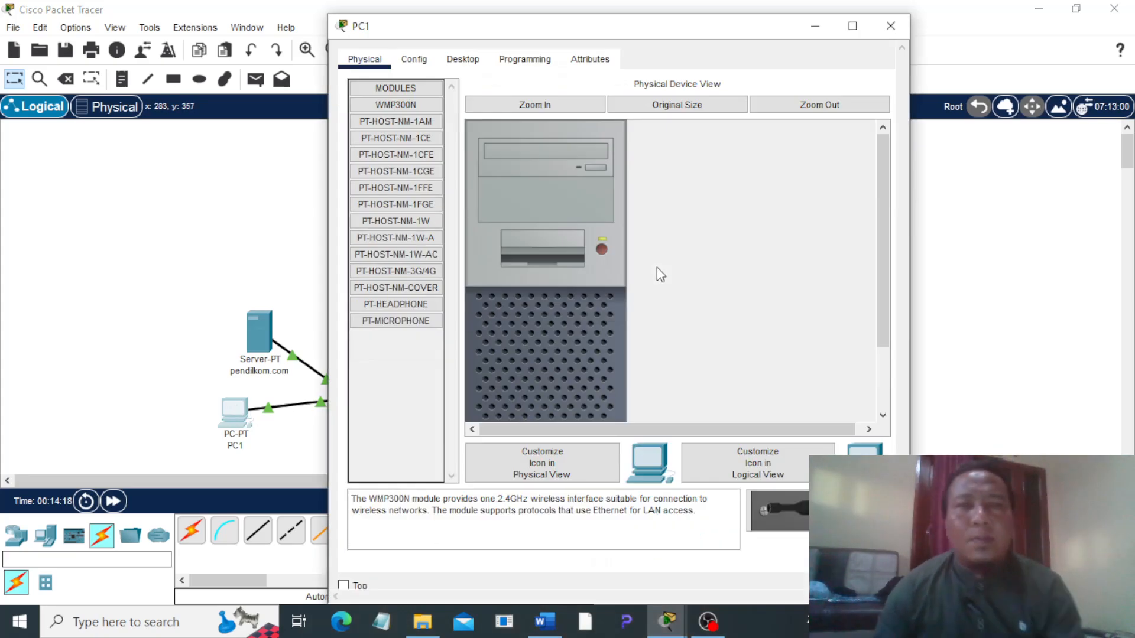
{"action": "left_click", "coordinate": [414, 59]}
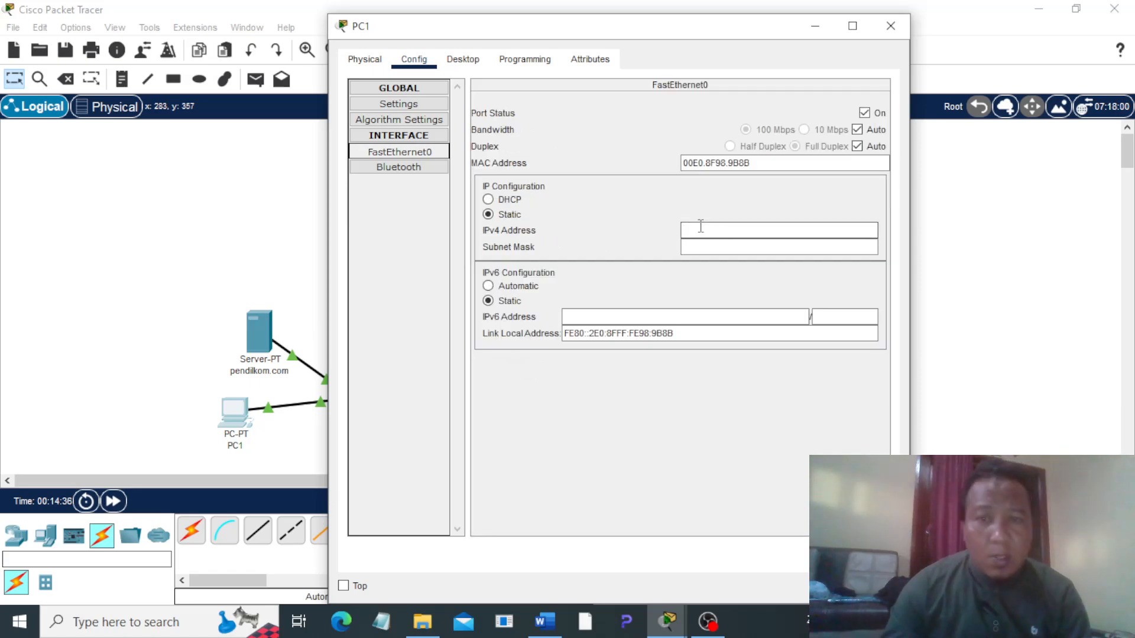
{"action": "left_click", "coordinate": [700, 230]}
{"action": "type", "text": "192.168.2.2"}
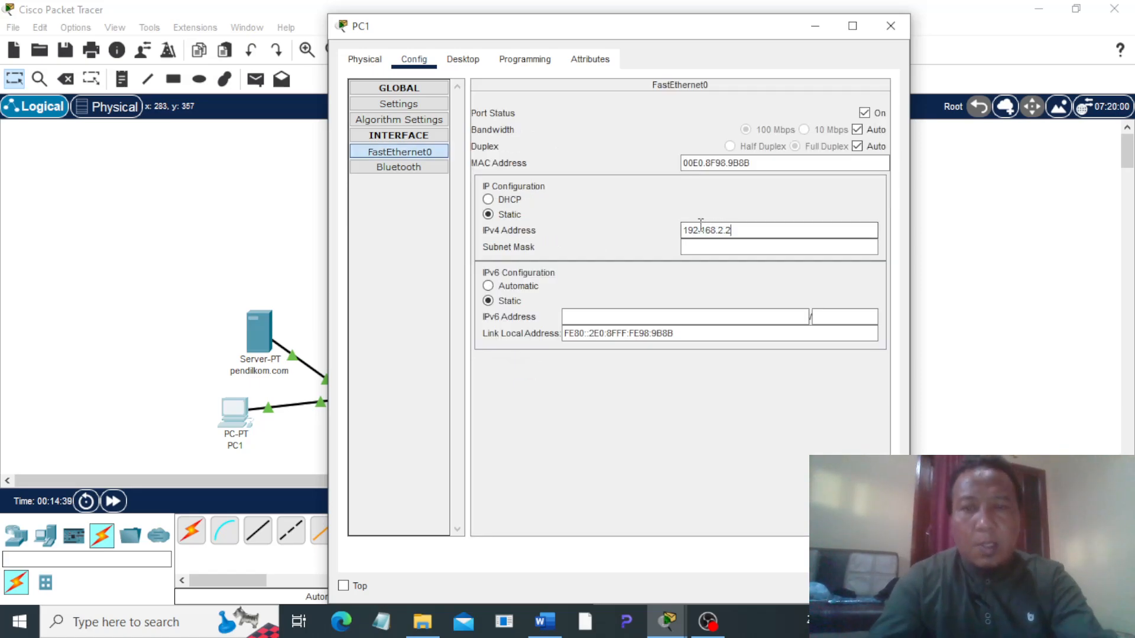
{"action": "key", "text": "Tab"}
Step: Set PC1's IPv4 default gateway to 192.168.2.1 and its DNS server to 192.168.1.200, and close its window
{"action": "left_click", "coordinate": [388, 104]}
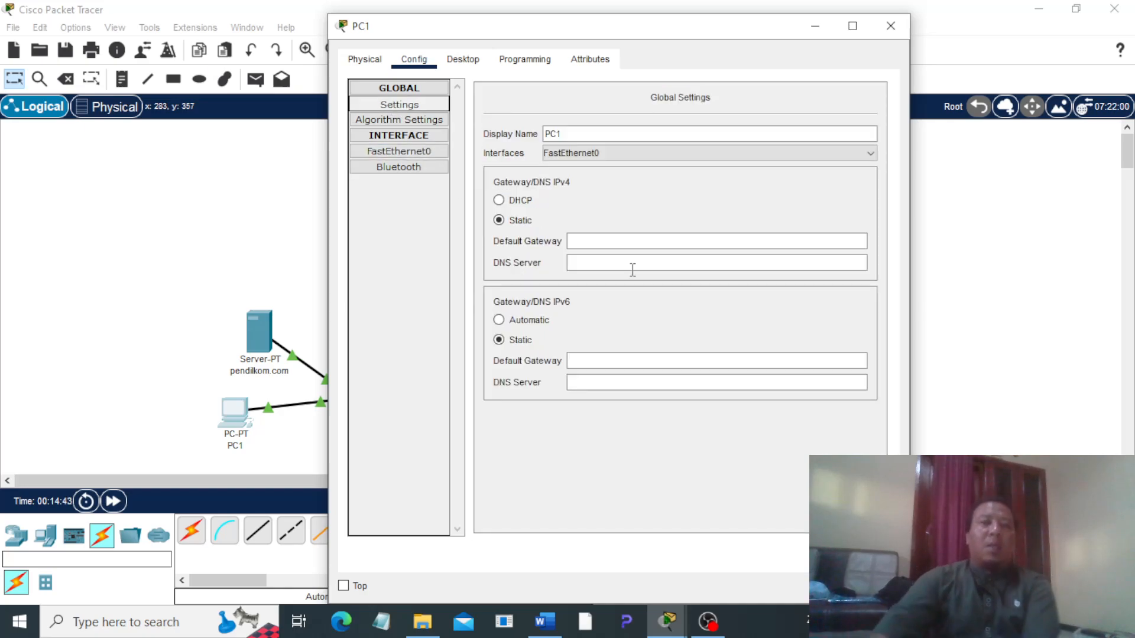
{"action": "left_click", "coordinate": [581, 240]}
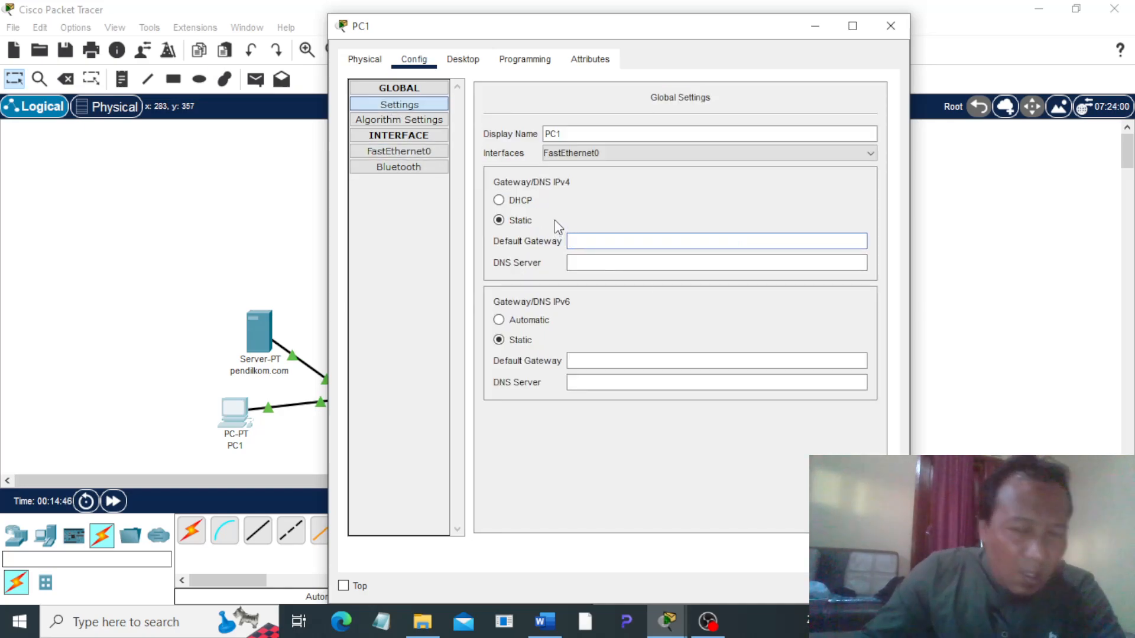
{"action": "type", "text": "192.168"}
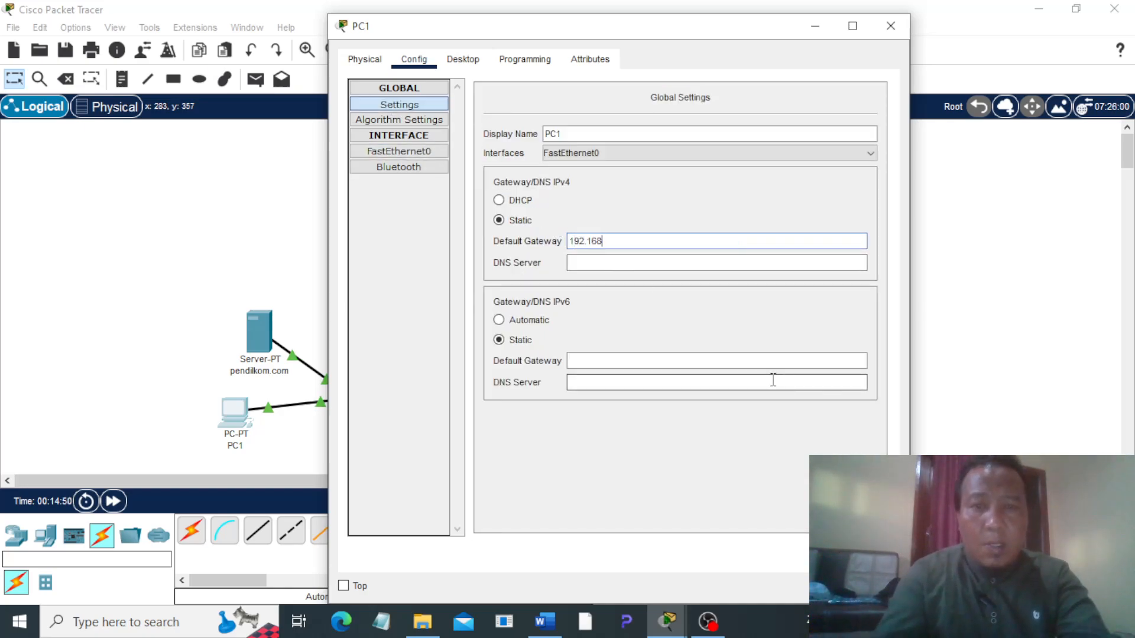
{"action": "type", "text": ".2.1"}
{"action": "left_click", "coordinate": [672, 261]}
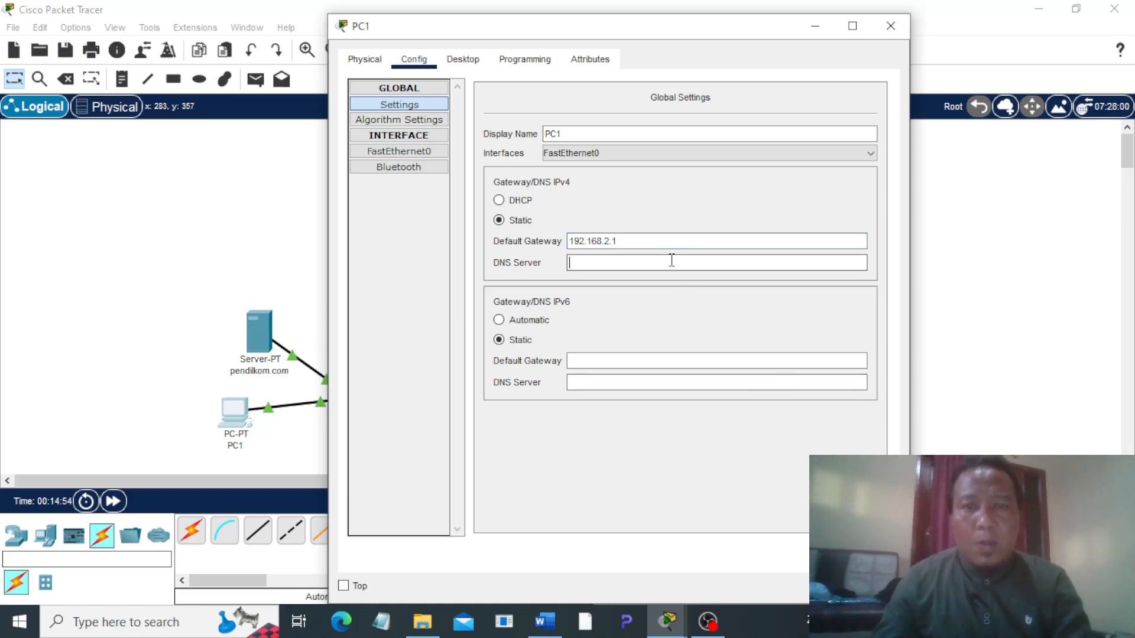
{"action": "type", "text": "192.168.1.200"}
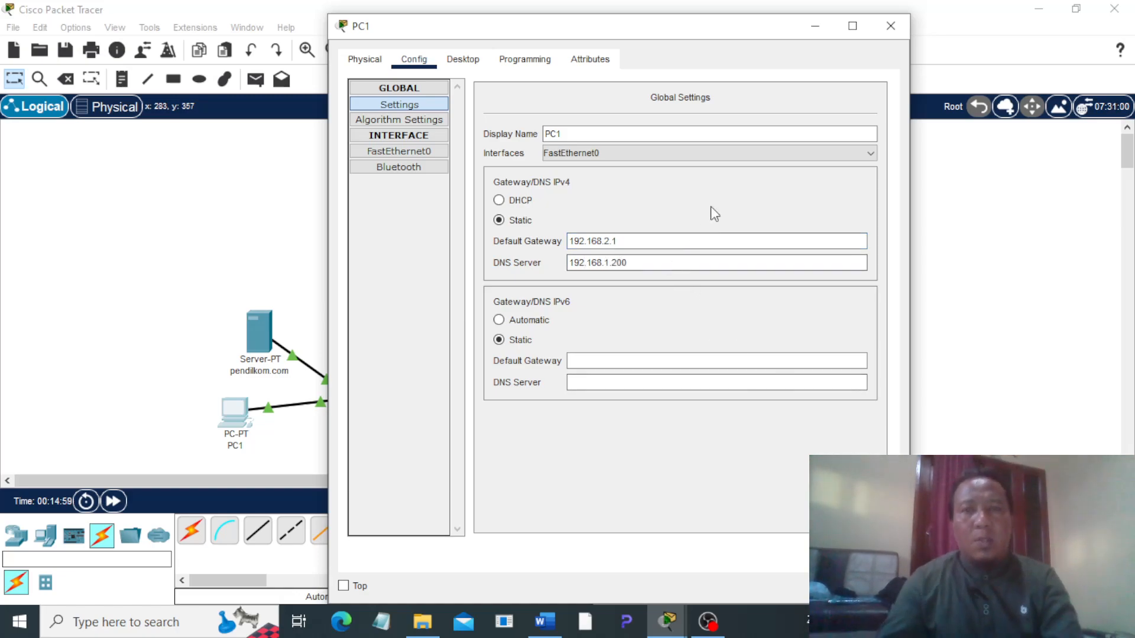
{"action": "left_click", "coordinate": [891, 25]}
Step: Check the ping instructions in the Word task document, and ping PC1 at 192.168.2.2 from PC0's command prompt in Packet Tracer
{"action": "left_click", "coordinate": [544, 621]}
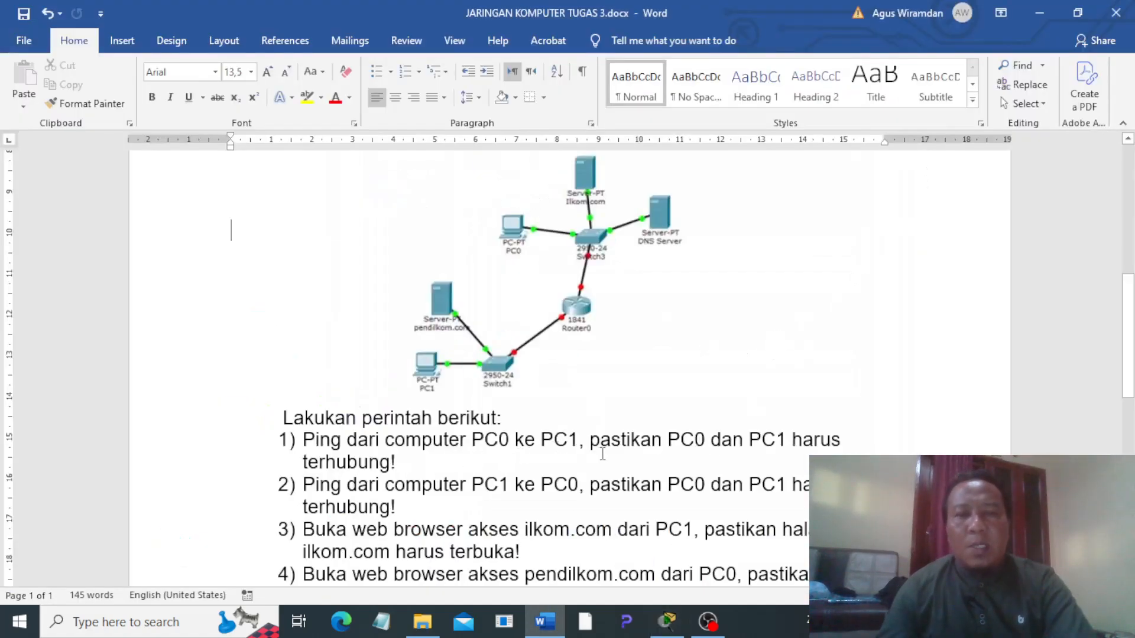
{"action": "left_click", "coordinate": [668, 622]}
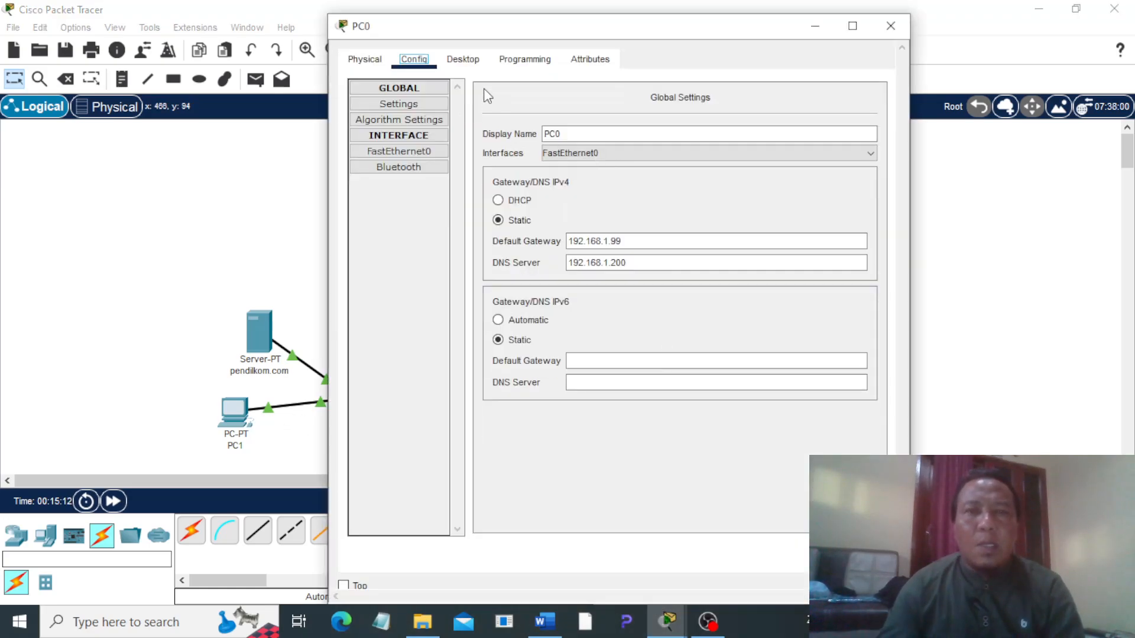
{"action": "left_click", "coordinate": [462, 59]}
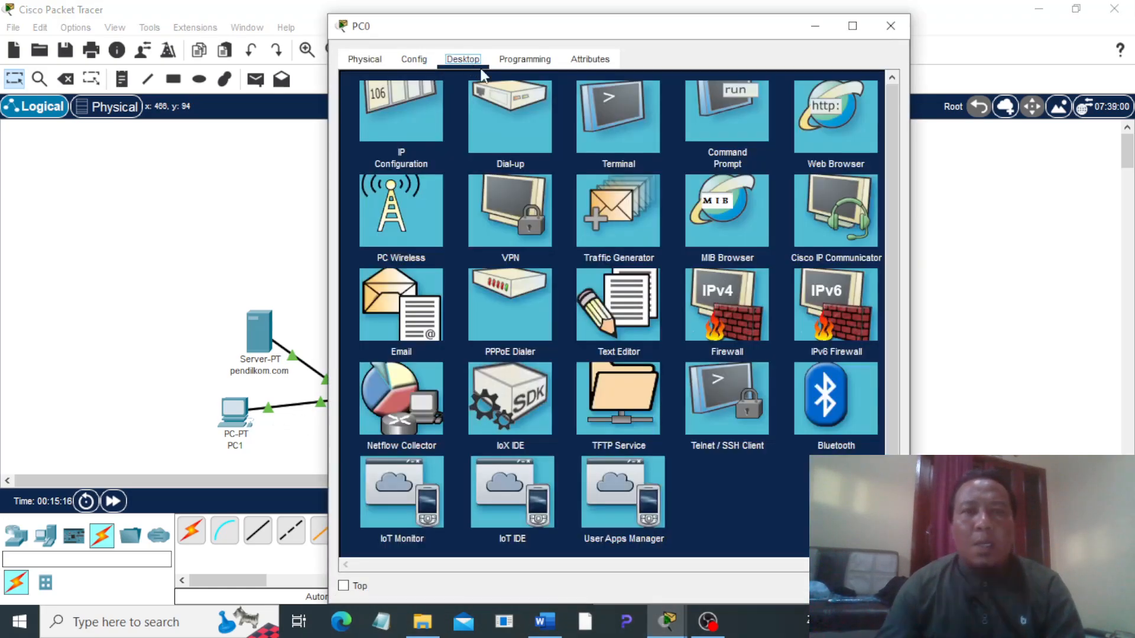
{"action": "left_click", "coordinate": [739, 147]}
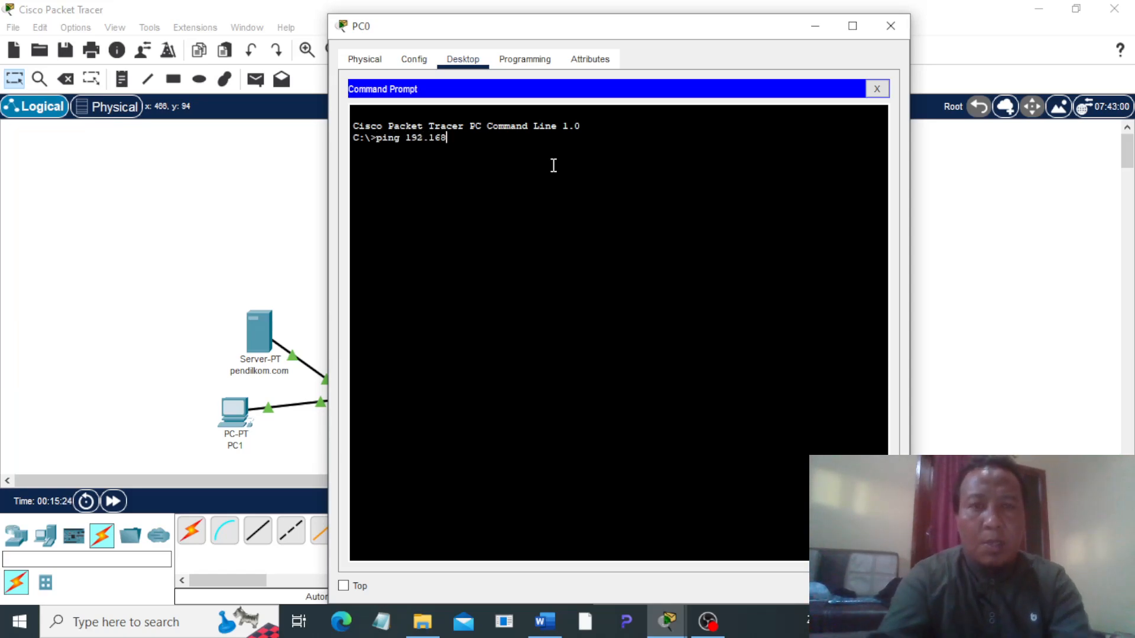
{"action": "type", "text": "ping 192.168."}
{"action": "key", "text": "Return"}
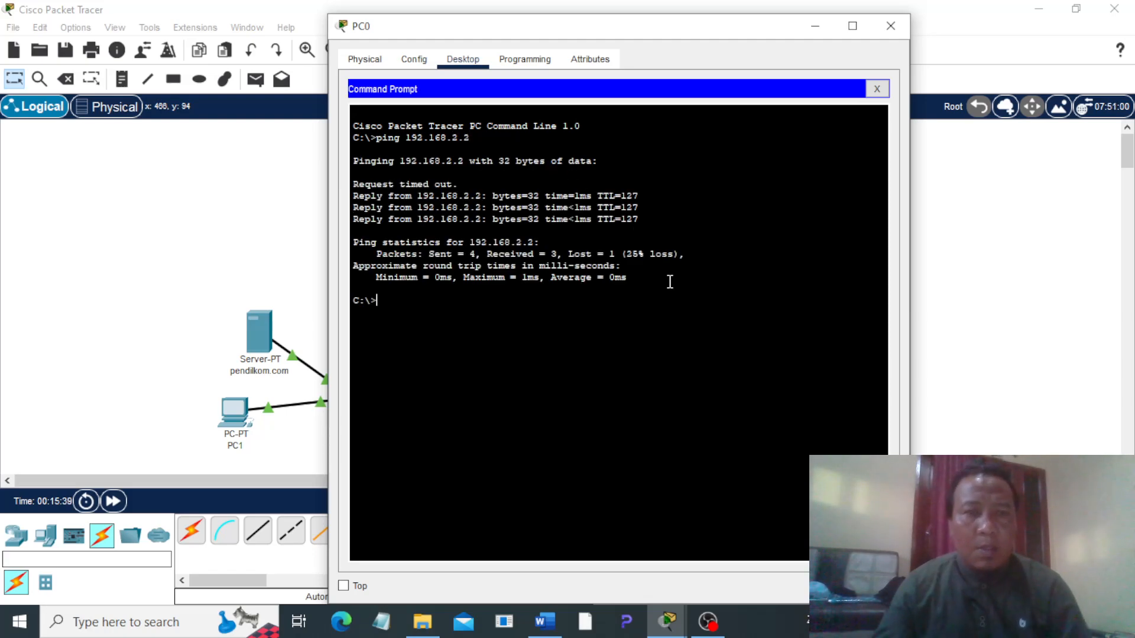
Step: Check the second instruction in the Word document, and ping PC0 at 192.168.1.1 from PC1's command prompt in Packet Tracer
{"action": "left_click", "coordinate": [544, 621]}
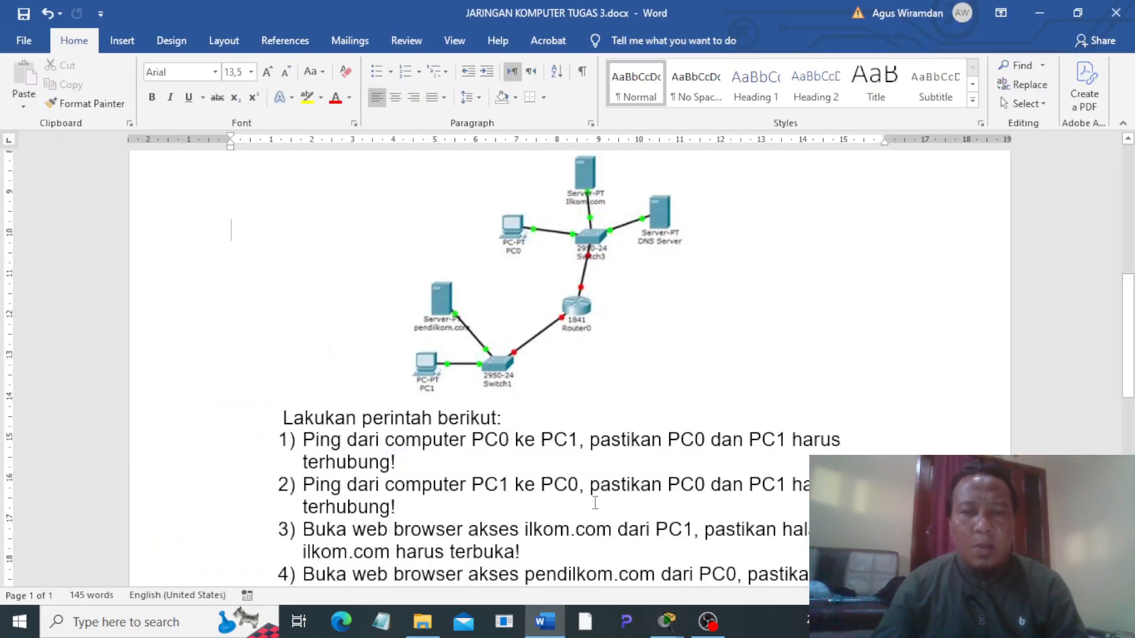
{"action": "mouse_move", "coordinate": [668, 622]}
{"action": "left_click", "coordinate": [595, 532]}
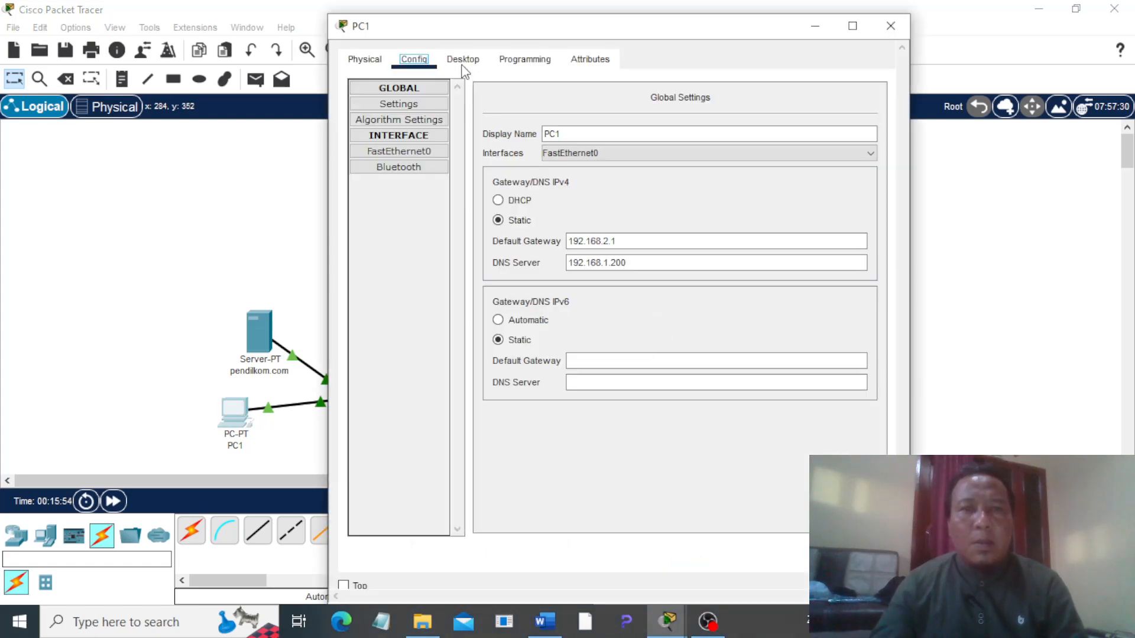
{"action": "left_click", "coordinate": [463, 59]}
{"action": "left_click", "coordinate": [694, 139]}
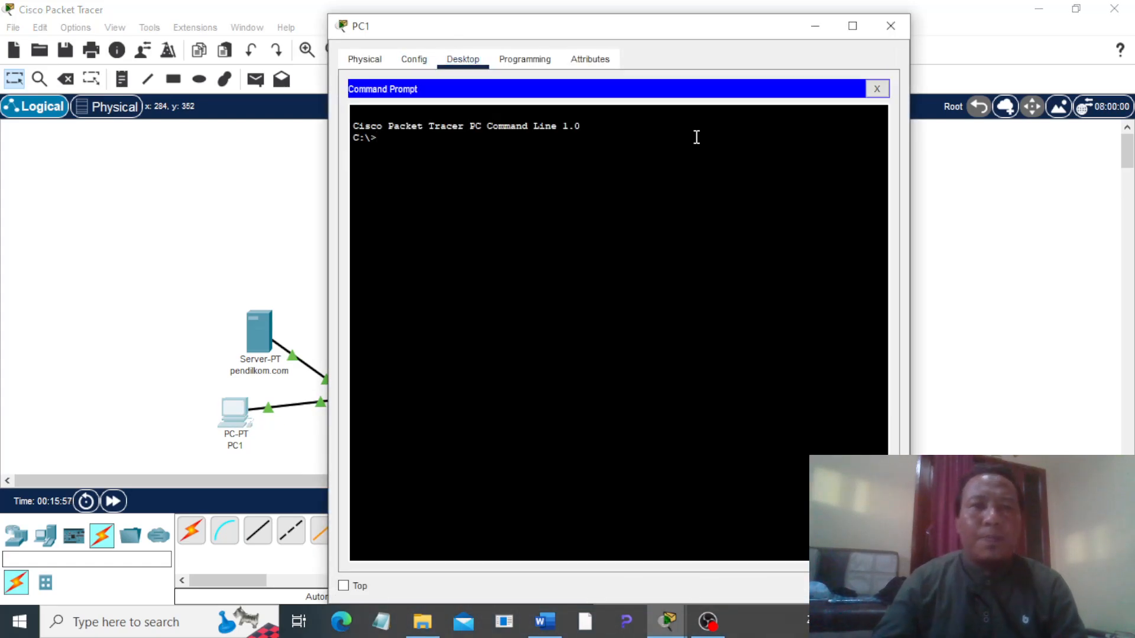
{"action": "type", "text": "ping 192."}
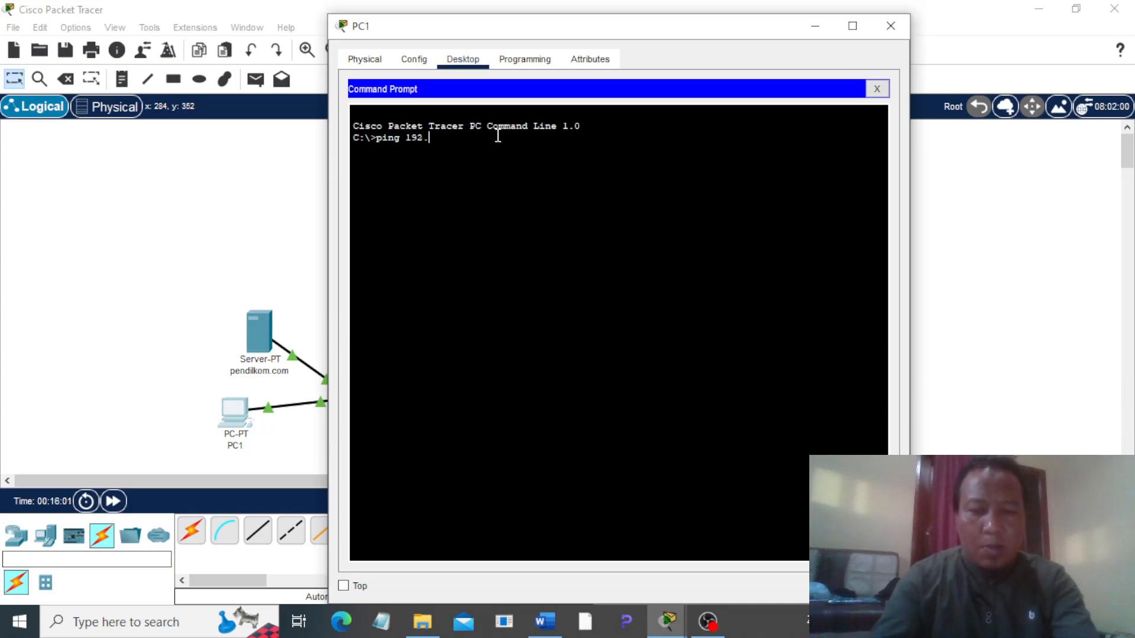
{"action": "type", "text": "168.1.1"}
{"action": "key", "text": "Return"}
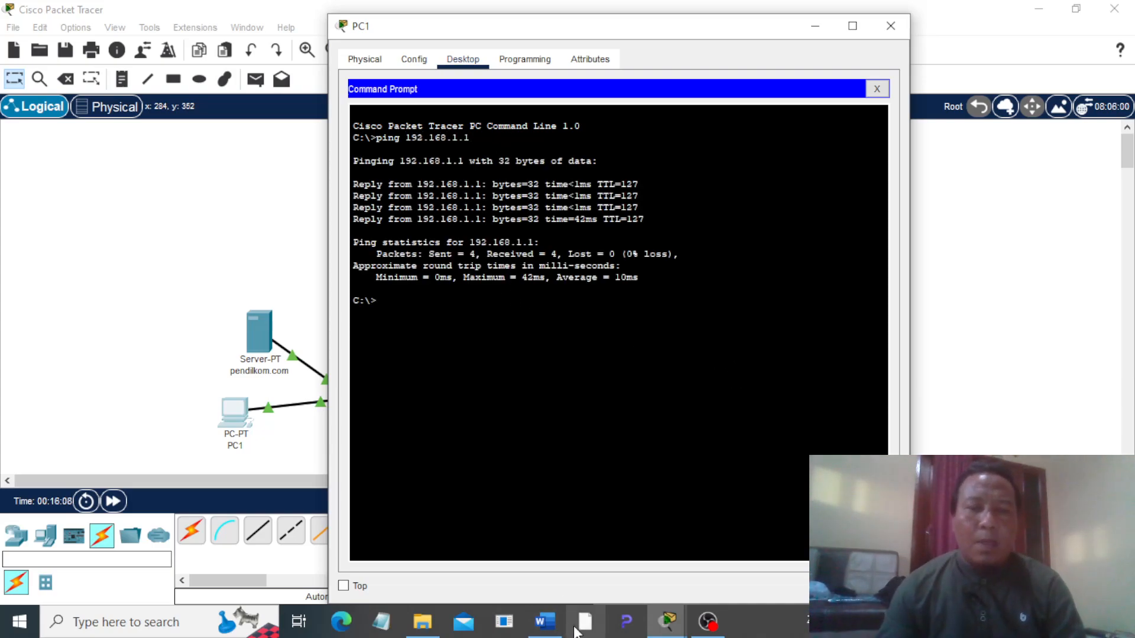
Step: Read the third instruction in the Word document, load ilkom.com in PC1's web browser in Packet Tracer, and close PC1's window
{"action": "left_click", "coordinate": [546, 630]}
{"action": "scroll", "coordinate": [301, 451], "scroll_direction": "down", "scroll_amount": 3}
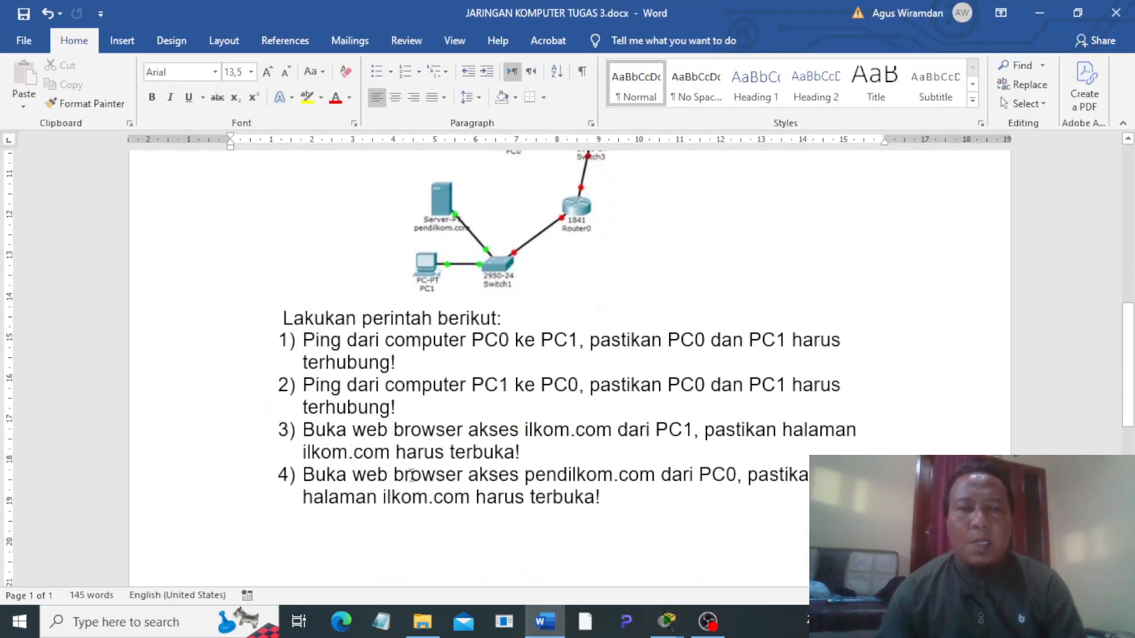
{"action": "mouse_move", "coordinate": [668, 622]}
{"action": "left_click", "coordinate": [561, 550]}
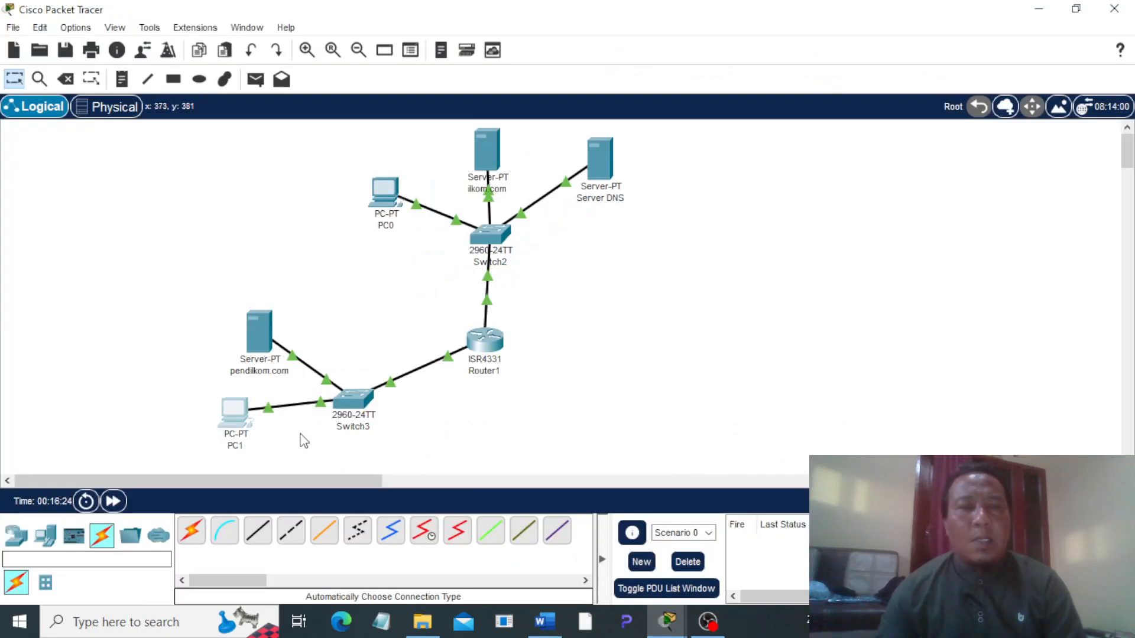
{"action": "left_click", "coordinate": [237, 414]}
{"action": "left_click", "coordinate": [877, 89]}
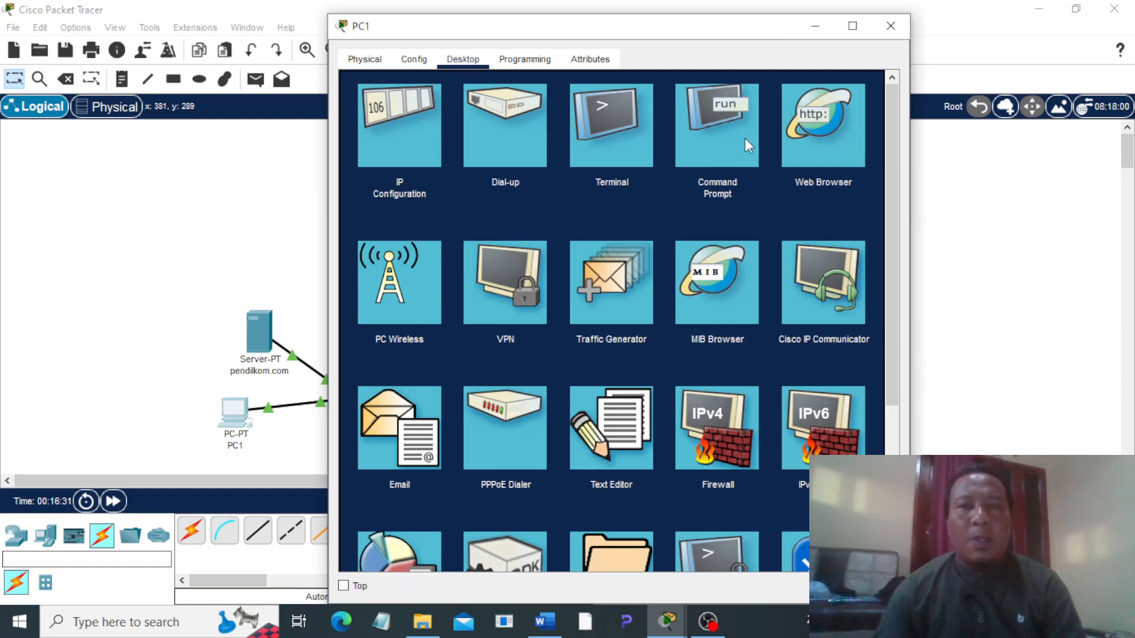
{"action": "left_click", "coordinate": [810, 135]}
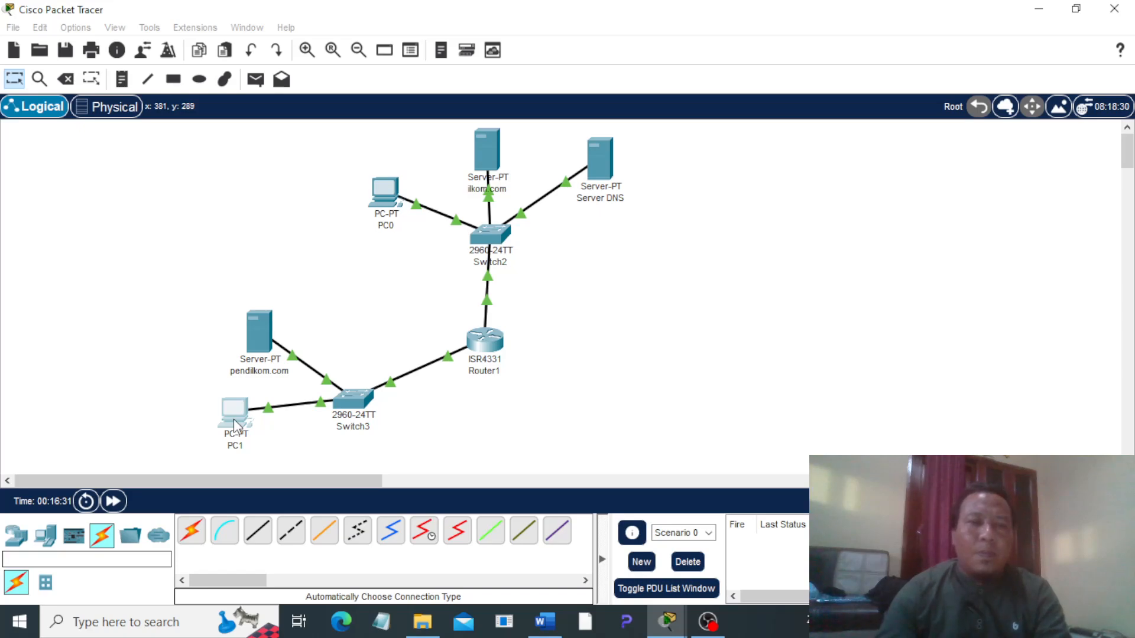
{"action": "left_click", "coordinate": [234, 418]}
{"action": "left_click", "coordinate": [469, 106]}
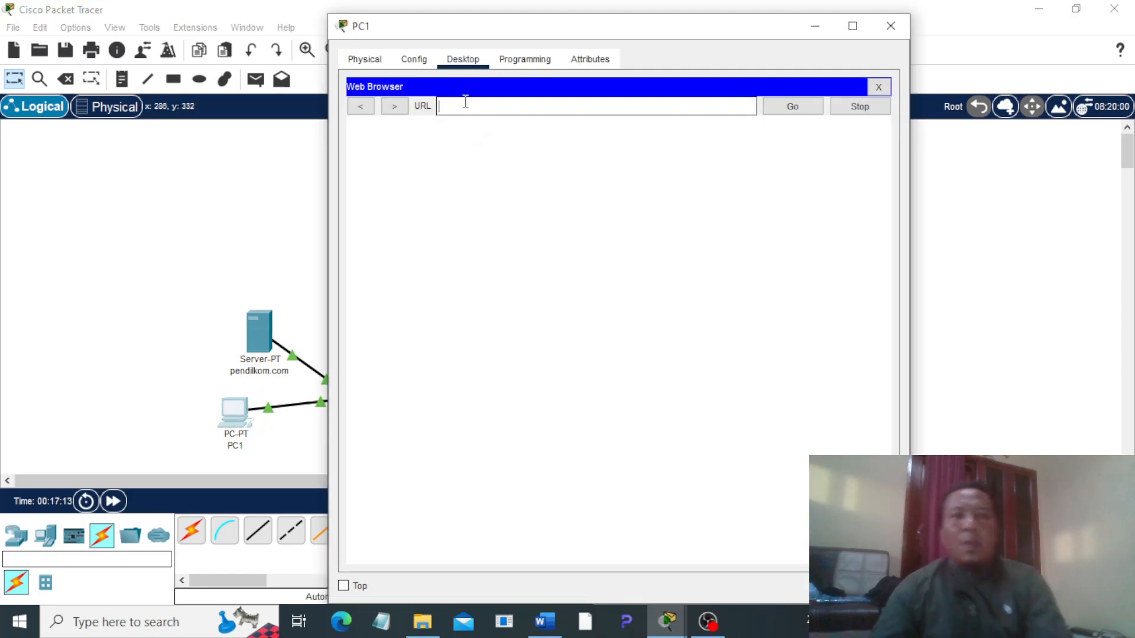
{"action": "type", "text": "ilkom.com"}
{"action": "left_click", "coordinate": [802, 108]}
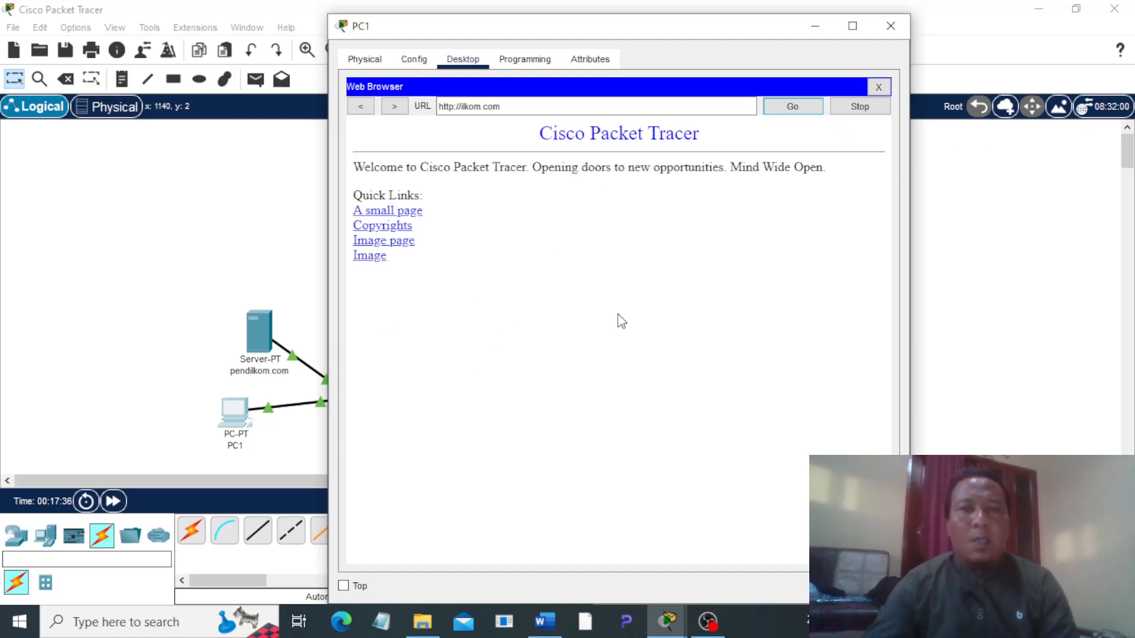
{"action": "left_click", "coordinate": [891, 27]}
Step: Read the fourth instruction in the Word document, load pendilkom.com in PC0's web browser in Packet Tracer, and close PC0's window
{"action": "left_click", "coordinate": [545, 622]}
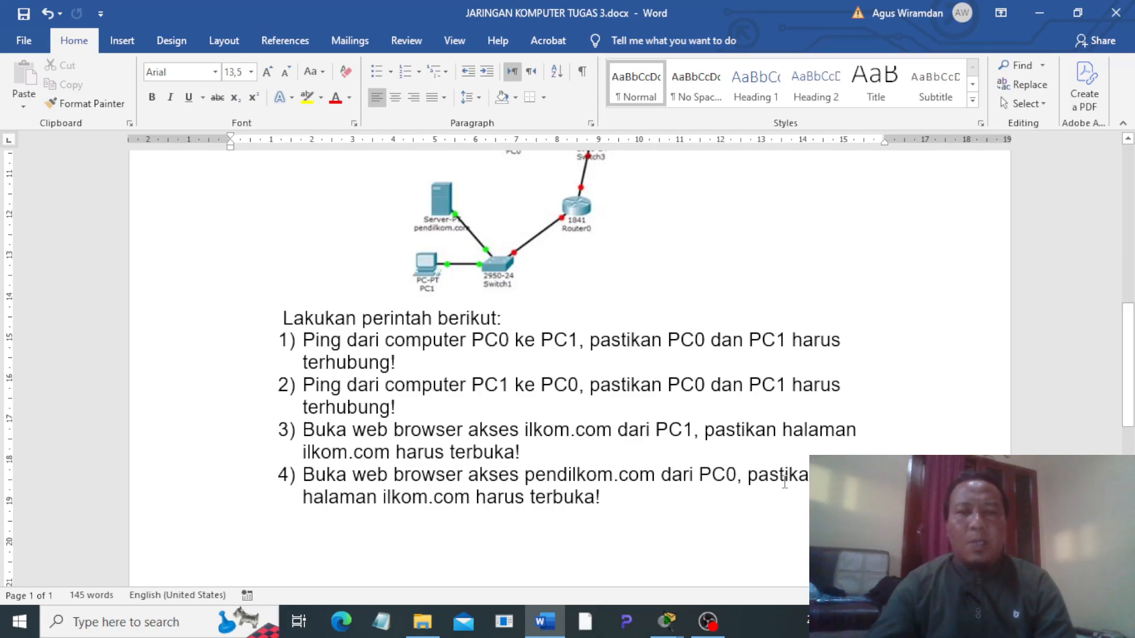
{"action": "mouse_move", "coordinate": [668, 622]}
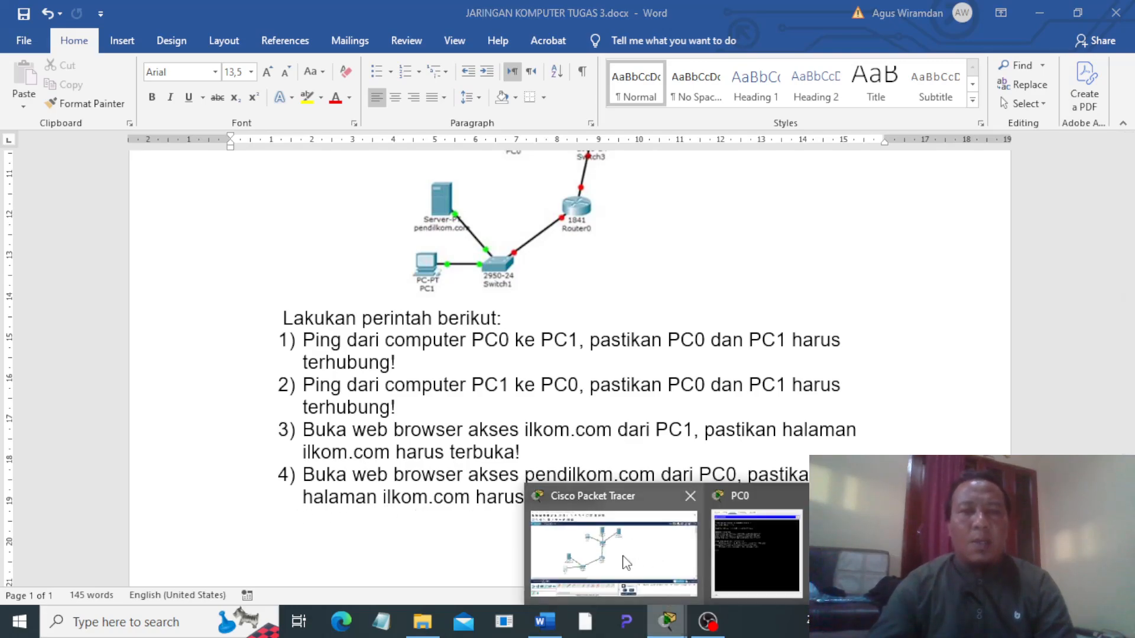
{"action": "left_click", "coordinate": [612, 521]}
{"action": "left_click", "coordinate": [384, 196]}
{"action": "left_click", "coordinate": [877, 89]}
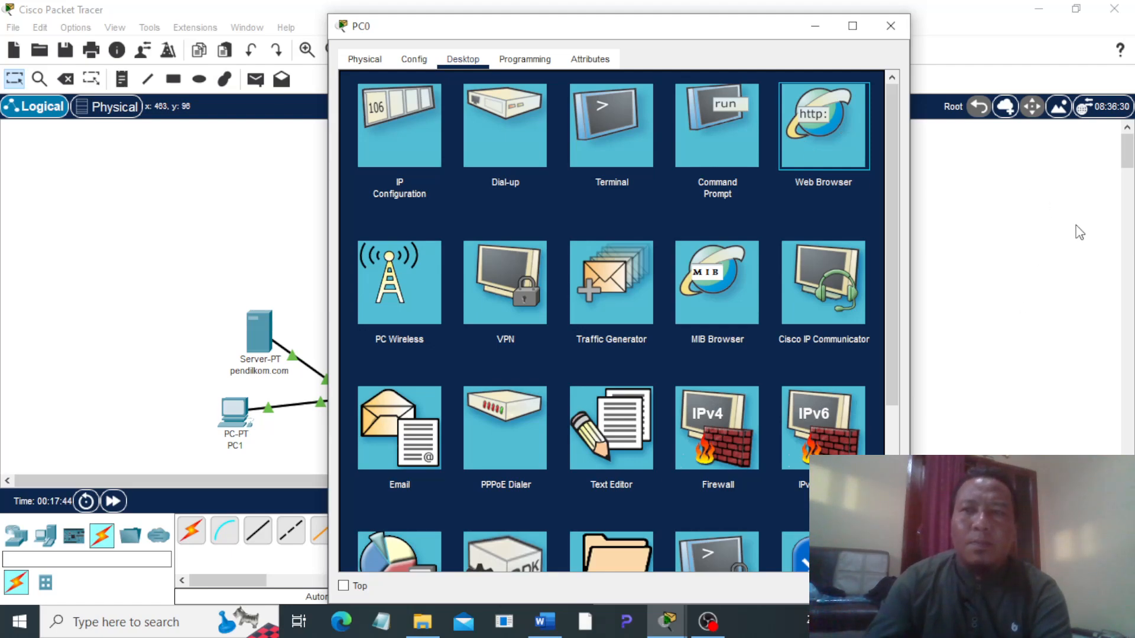
{"action": "left_click", "coordinate": [816, 142]}
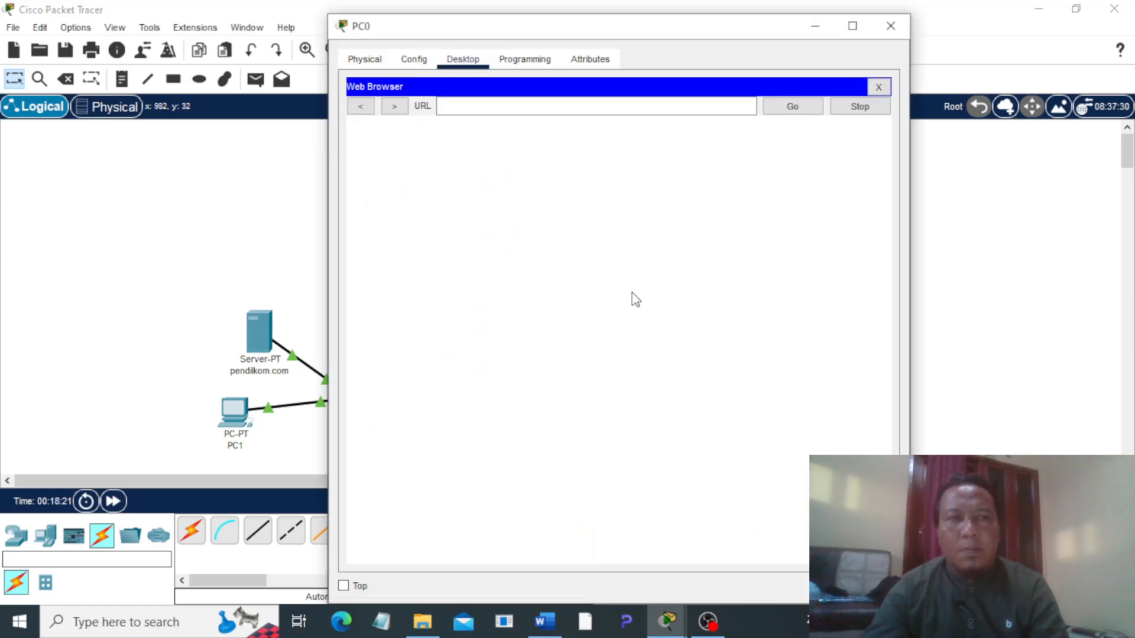
{"action": "type", "text": "m.com"}
{"action": "left_click", "coordinate": [790, 107]}
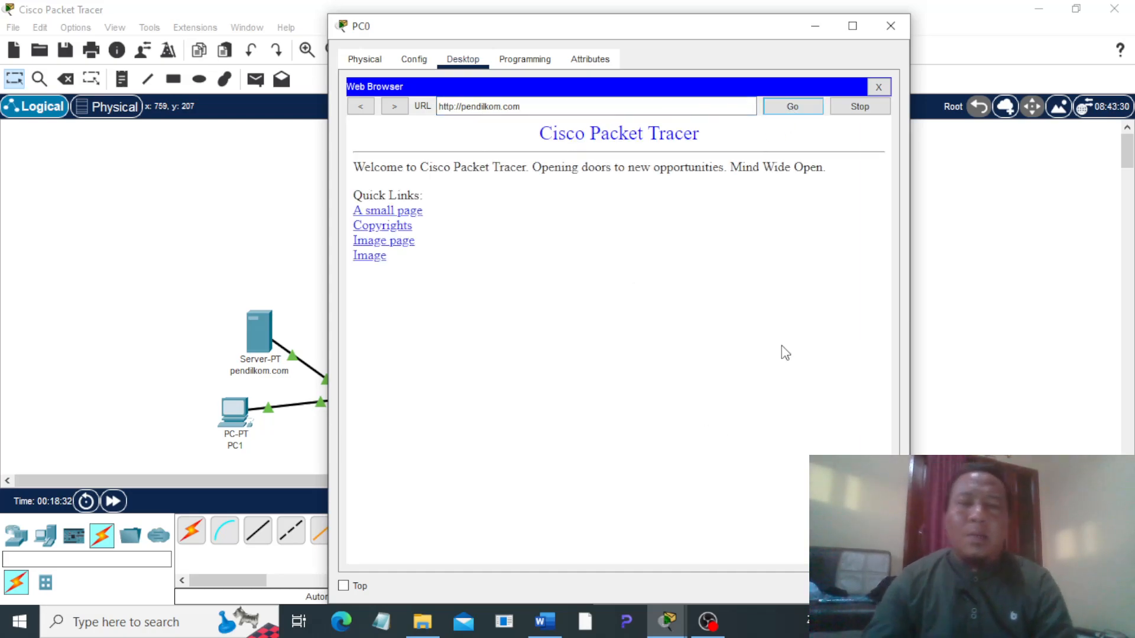
{"action": "left_click", "coordinate": [890, 26]}
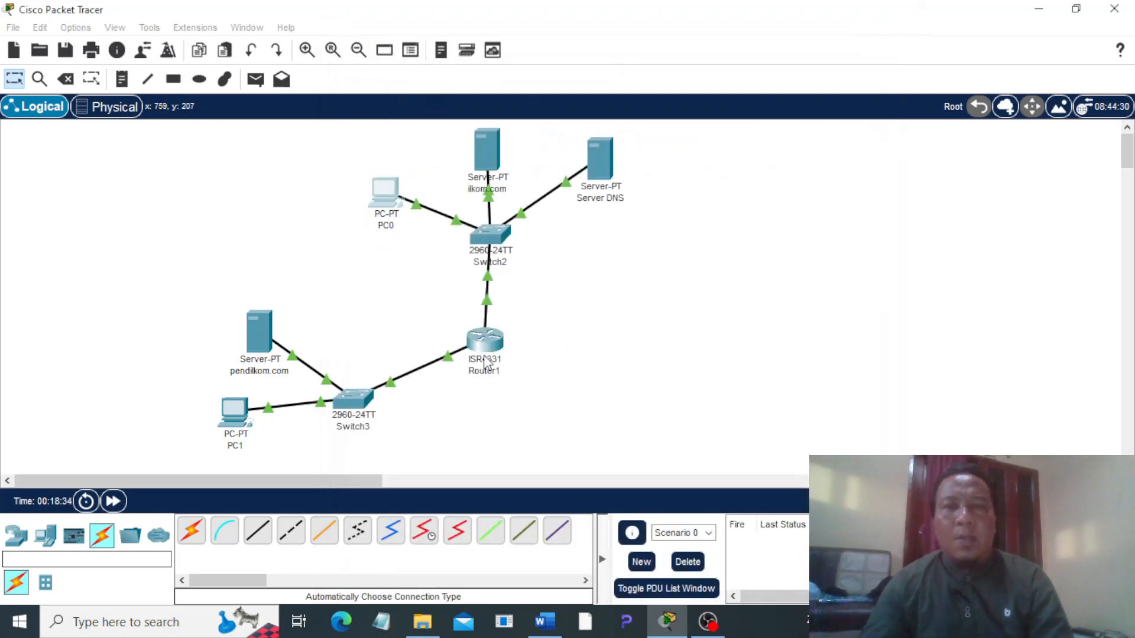
Step: Review the task list and the task 4 diagram and instructions in the Word document, and return to the Packet Tracer topology
{"action": "left_click", "coordinate": [544, 622]}
{"action": "scroll", "coordinate": [301, 346], "scroll_direction": "up", "scroll_amount": 4}
{"action": "scroll", "coordinate": [401, 406], "scroll_direction": "down", "scroll_amount": 3}
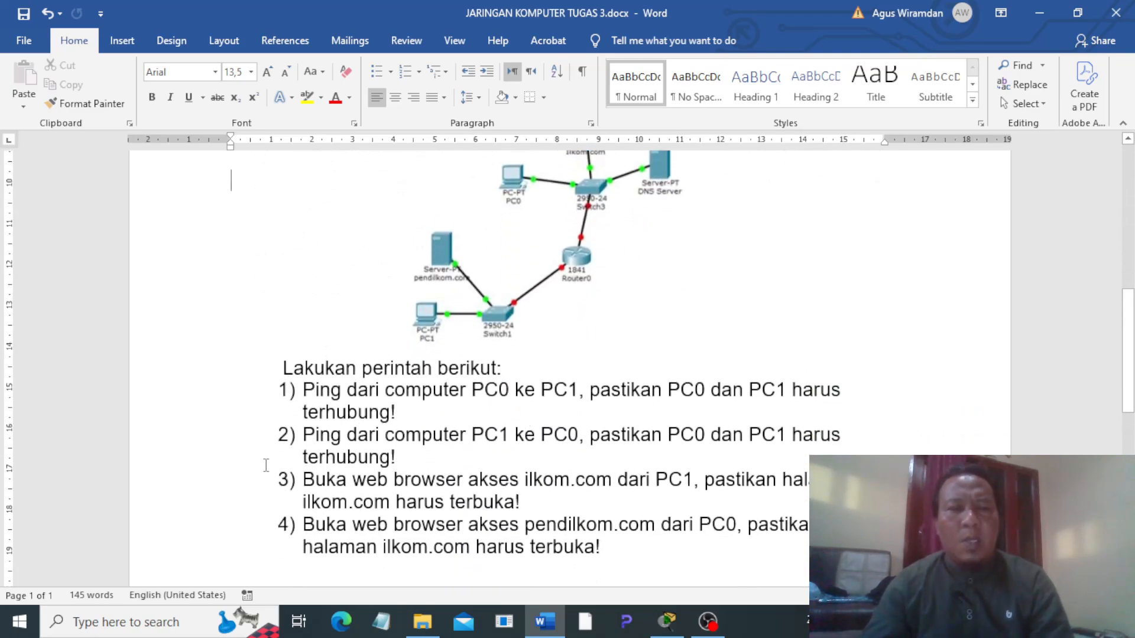
{"action": "scroll", "coordinate": [385, 500], "scroll_direction": "down", "scroll_amount": 1}
{"action": "scroll", "coordinate": [443, 476], "scroll_direction": "down", "scroll_amount": 3}
{"action": "scroll", "coordinate": [444, 472], "scroll_direction": "up", "scroll_amount": 8}
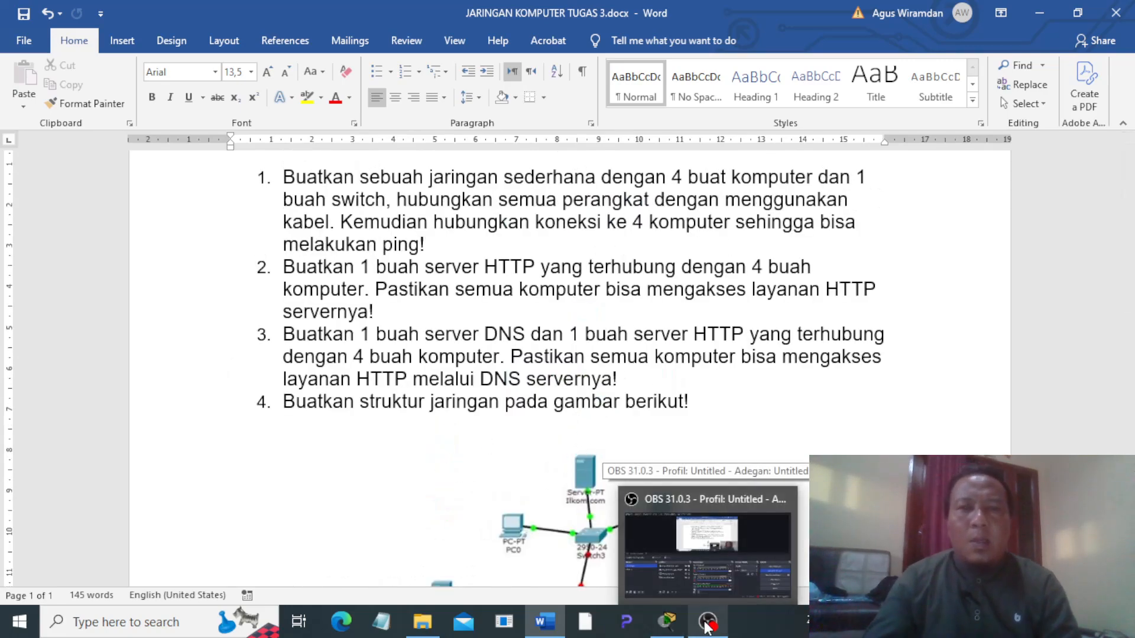
{"action": "scroll", "coordinate": [591, 502], "scroll_direction": "down", "scroll_amount": 3}
{"action": "left_click", "coordinate": [658, 631]}
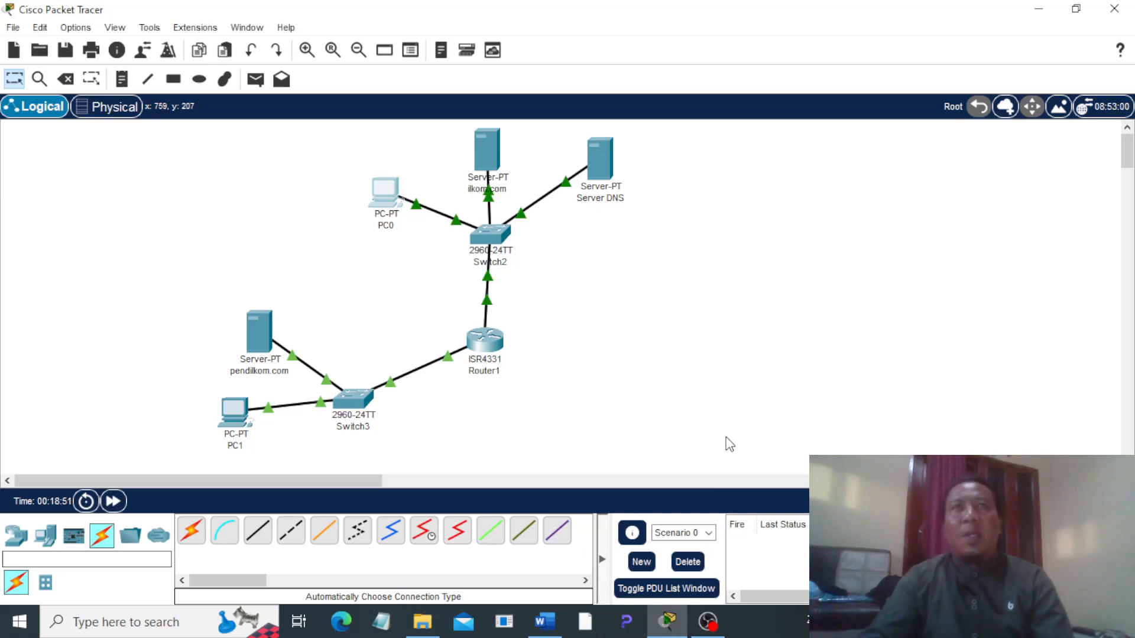